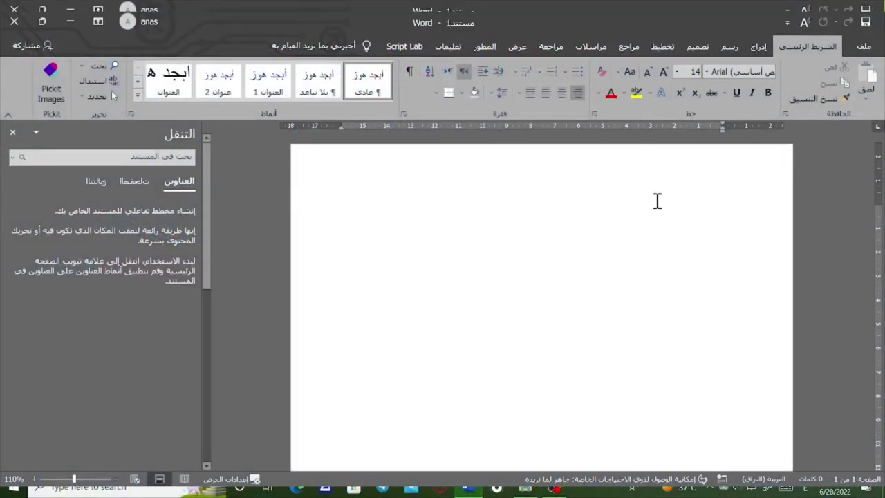
# Step: Type the opening Arabic sentence about writing footnotes and sources, and fix the missing space before الى
pyautogui.write('ن')
pyautogui.write('ص ك')
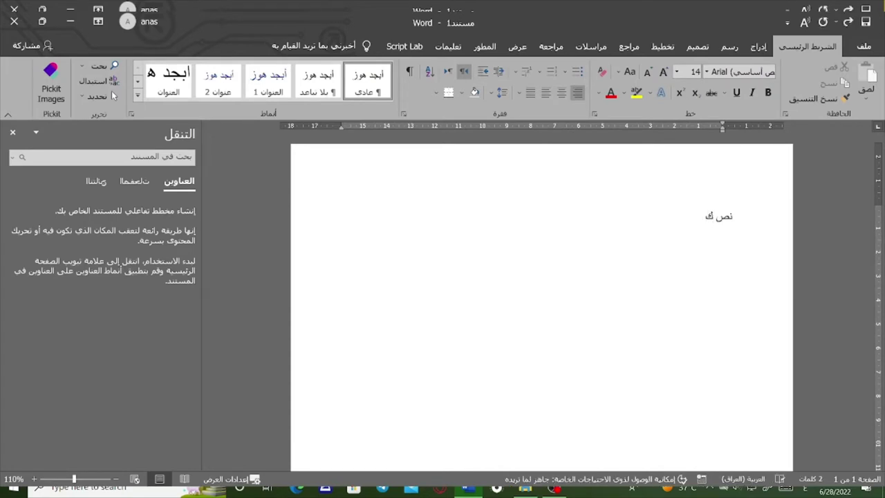
pyautogui.write('ايفية')
pyautogui.write(' كتاب')
pyautogui.write('ة الهامش ')
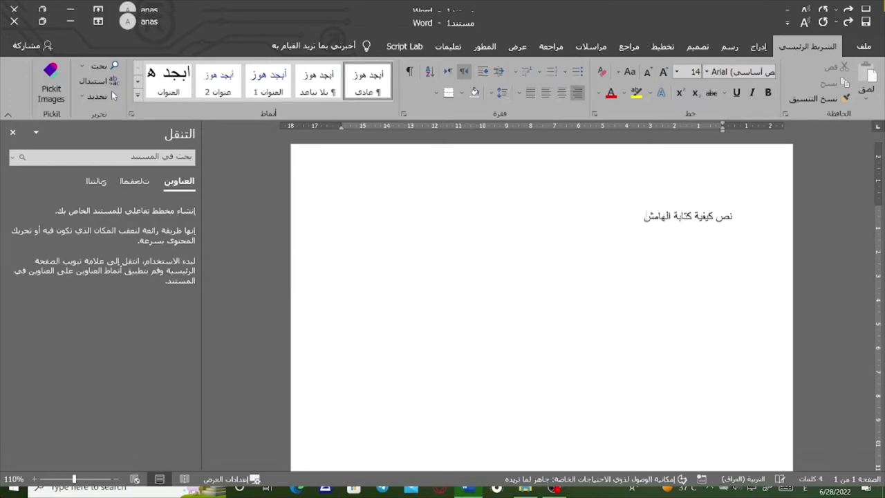
pyautogui.write('أو الم')
pyautogui.write('صاد')
pyautogui.write(' غ')
pyautogui.press('BackSpace')
pyautogui.write('ف ي النبد')
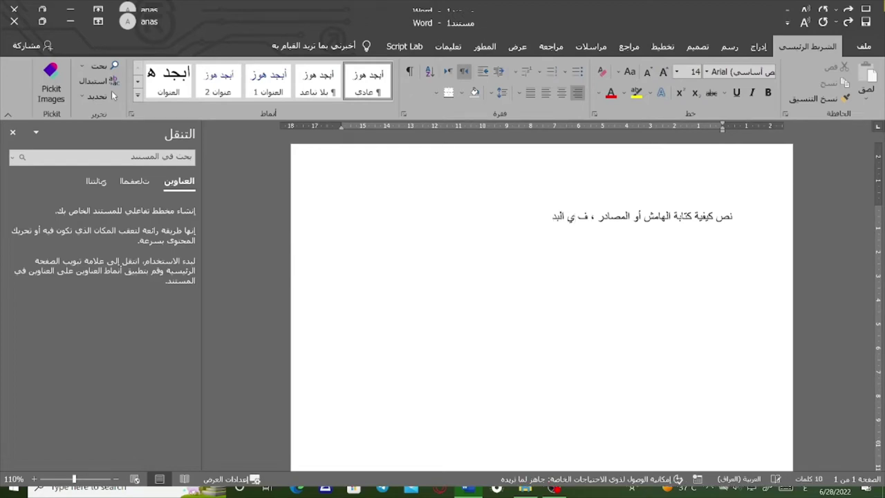
pyautogui.write('ء طبع')
pyautogui.write('ا نحتا')
pyautogui.write('جالى مصد')
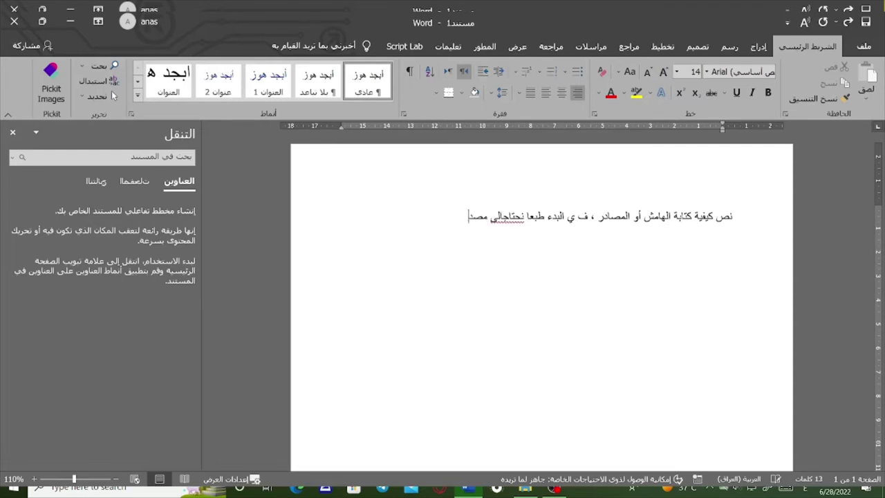
pyautogui.write('ر')
pyautogui.click(503, 216)
pyautogui.click(628, 47)
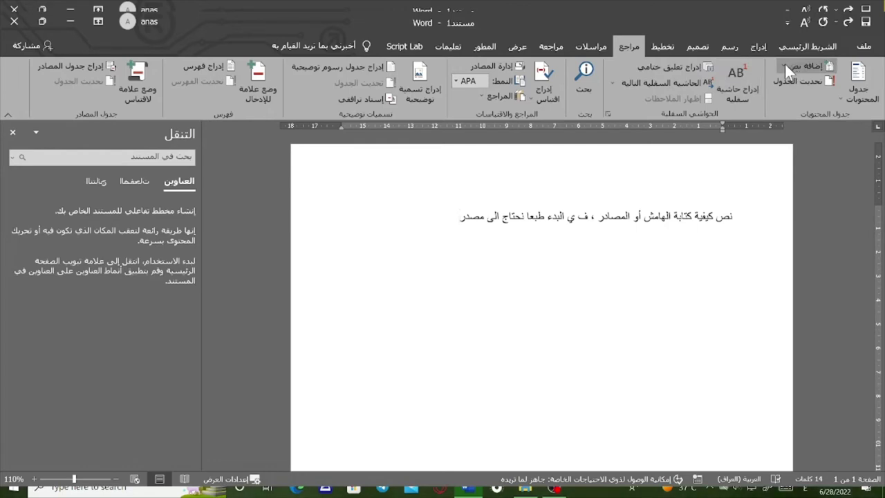
# Step: Add the heading 'كتابة الهامش' on its own line above the sentence and close the navigation pane
pyautogui.click(741, 218)
pyautogui.write('ك')
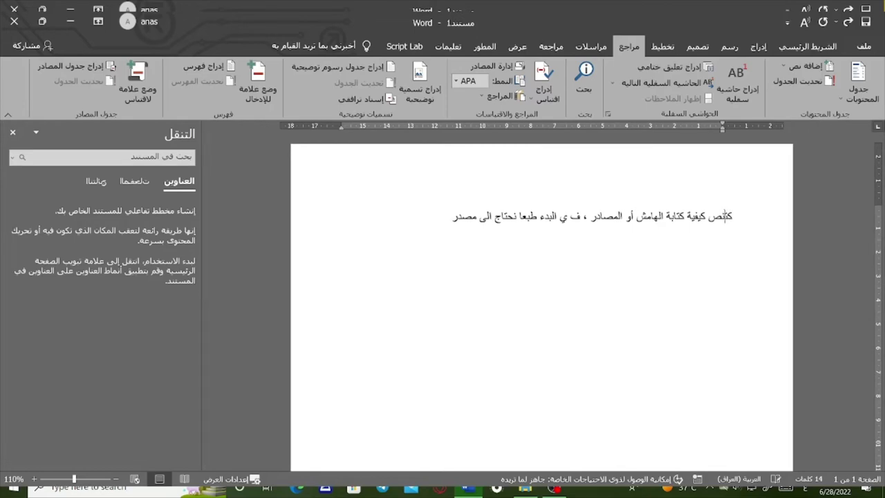
pyautogui.write('تابة الهامش')
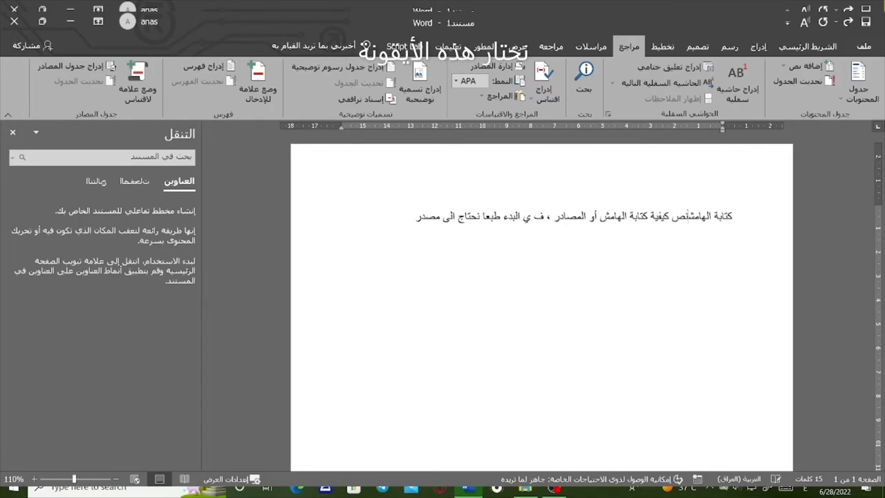
pyautogui.press('Return')
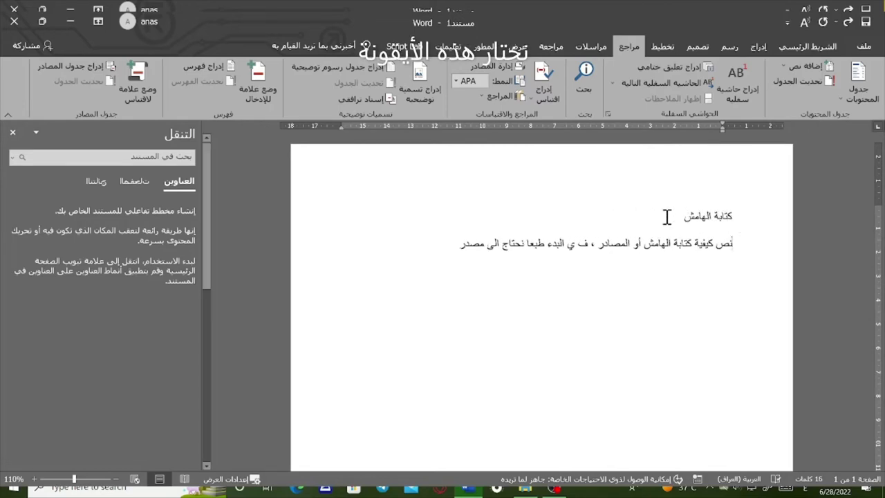
pyautogui.moveTo(667, 214); pyautogui.dragTo(732, 215)
pyautogui.click(13, 134)
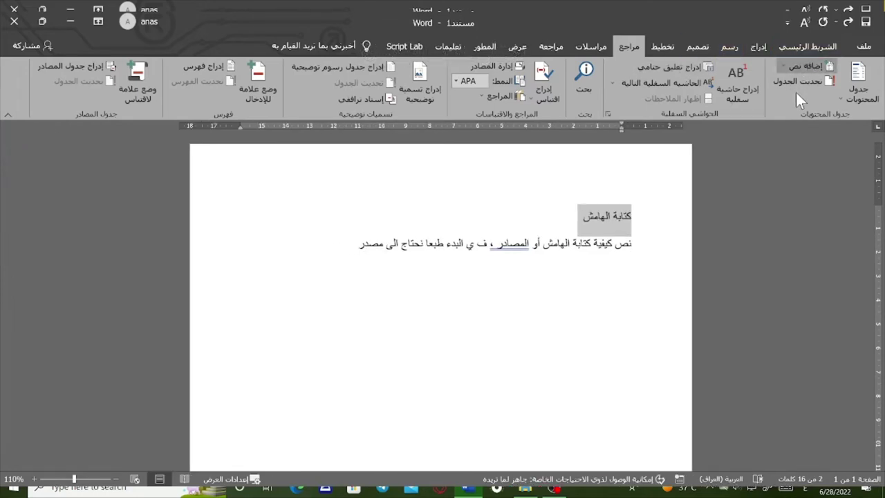
pyautogui.click(570, 222)
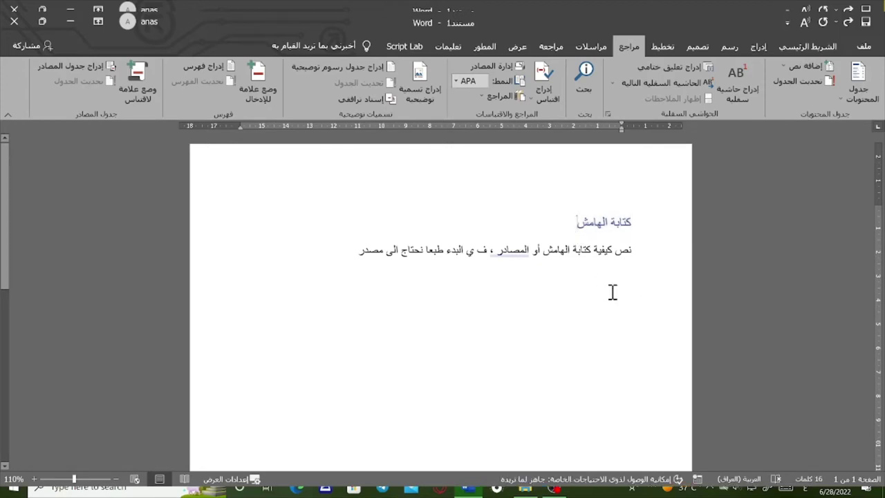
# Step: Add '...' after نص, replace the colon after المصادر with '،', and join ف ي into في
pyautogui.click(616, 250)
pyautogui.write('...')
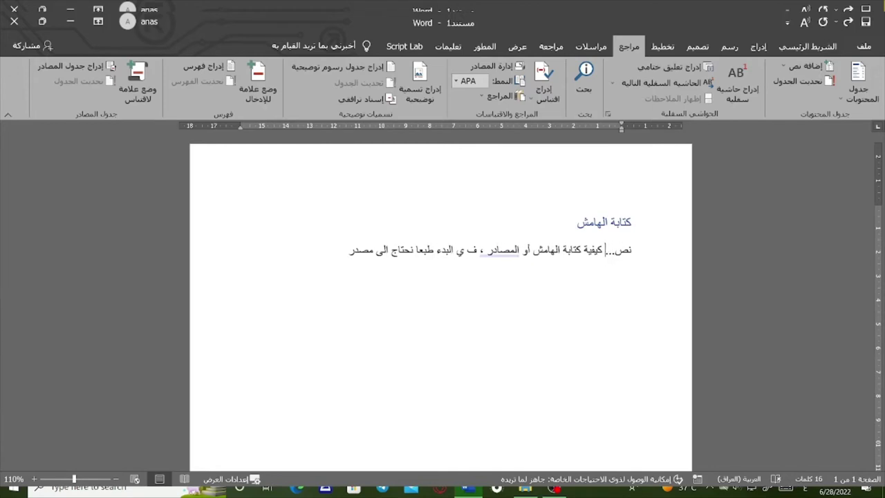
pyautogui.click(483, 251)
pyautogui.press('BackSpace')
pyautogui.write('،')
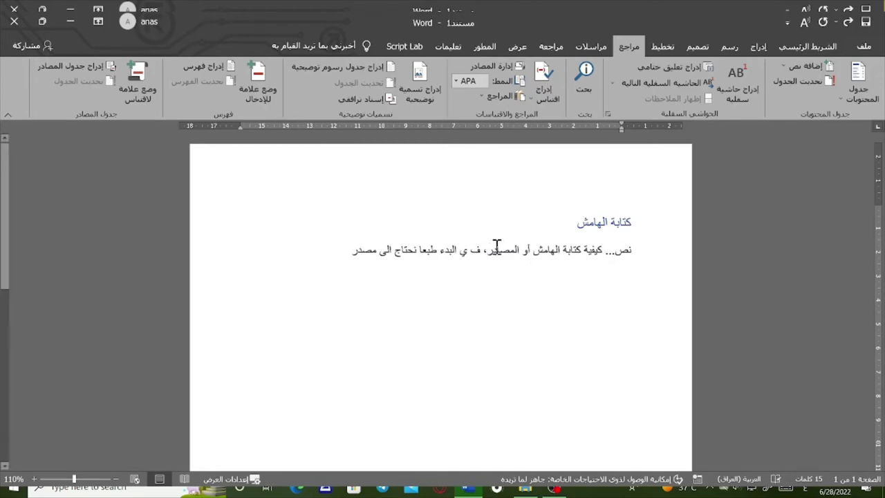
pyautogui.click(468, 251)
pyautogui.press('BackSpace')
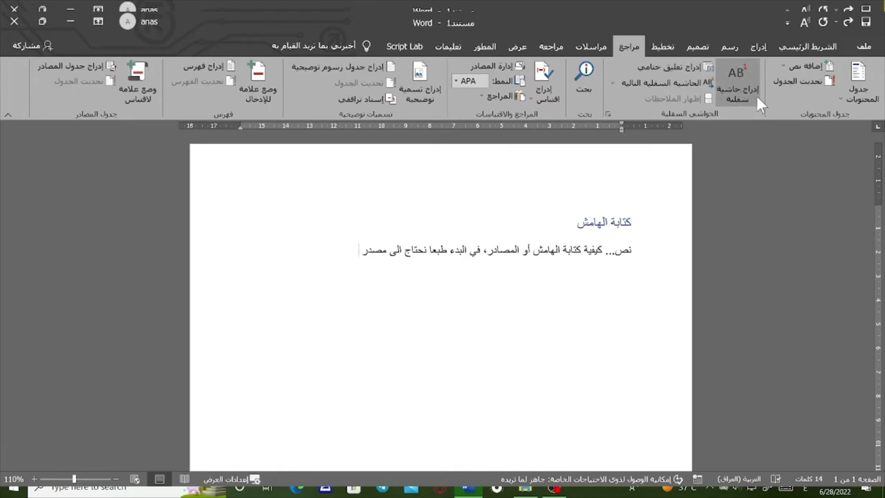
# Step: Insert footnote 1 at the end of the sentence
pyautogui.click(735, 95)
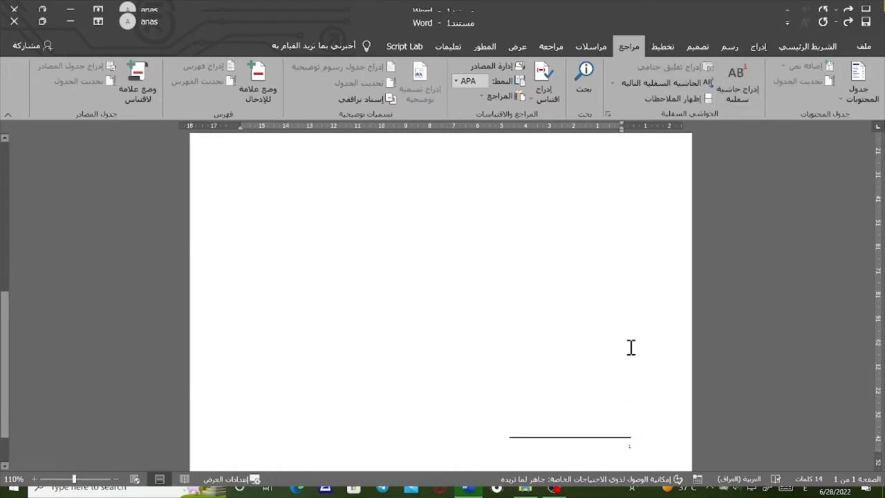
pyautogui.keyDown('ctrl'); pyautogui.scroll(-2, 635, 320); pyautogui.keyUp('ctrl')
pyautogui.keyDown('ctrl'); pyautogui.scroll(-2, 636, 320); pyautogui.keyUp('ctrl')
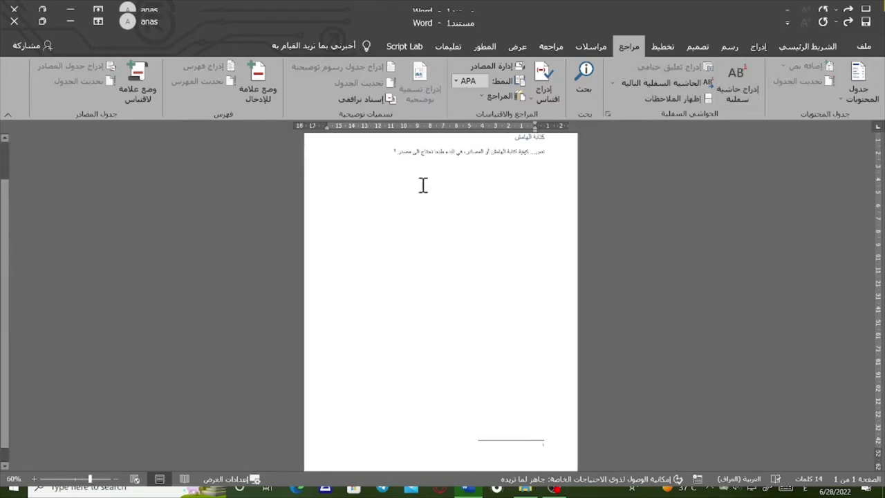
pyautogui.keyDown('ctrl'); pyautogui.scroll(8, 560, 400); pyautogui.keyUp('ctrl')
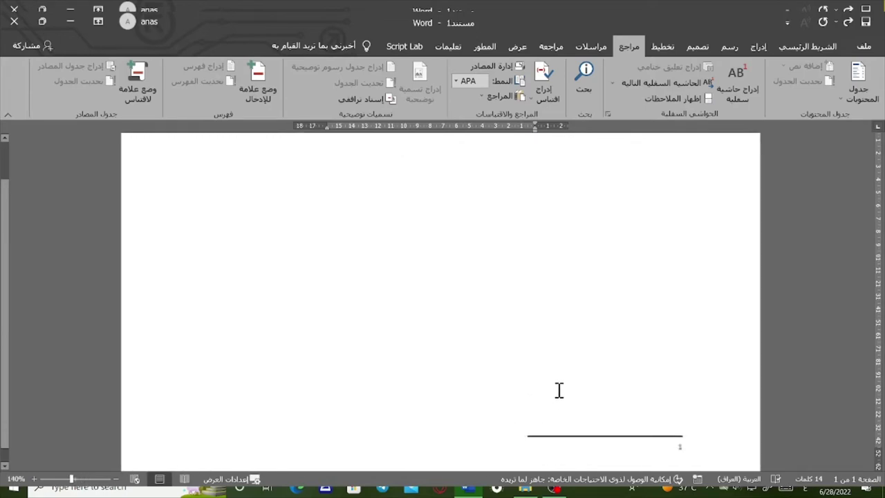
pyautogui.keyDown('ctrl'); pyautogui.scroll(3, 559, 390); pyautogui.keyUp('ctrl')
pyautogui.keyDown('ctrl'); pyautogui.scroll(1, 655, 361); pyautogui.keyUp('ctrl')
pyautogui.scroll(-2, 656, 362)
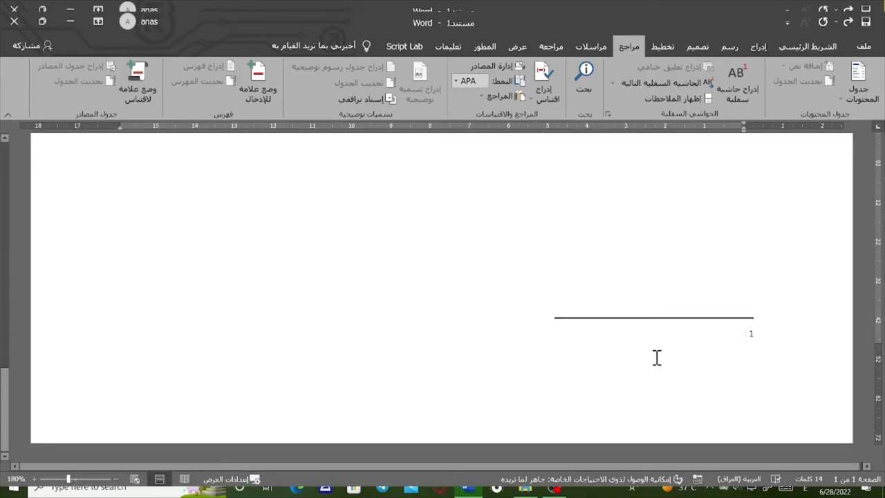
# Step: Type 'أسم المؤلف، أسم الكتاب،' as the footnote text
pyautogui.write('أسم ال')
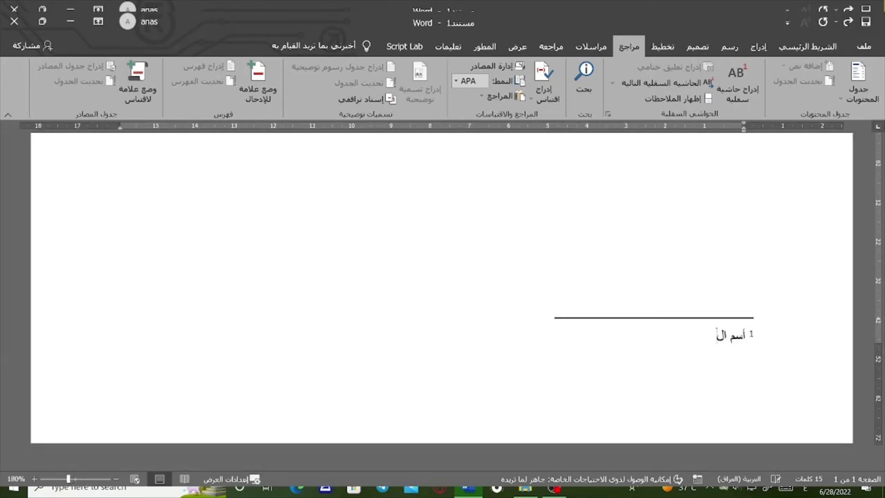
pyautogui.write('مؤلف')
pyautogui.write('،')
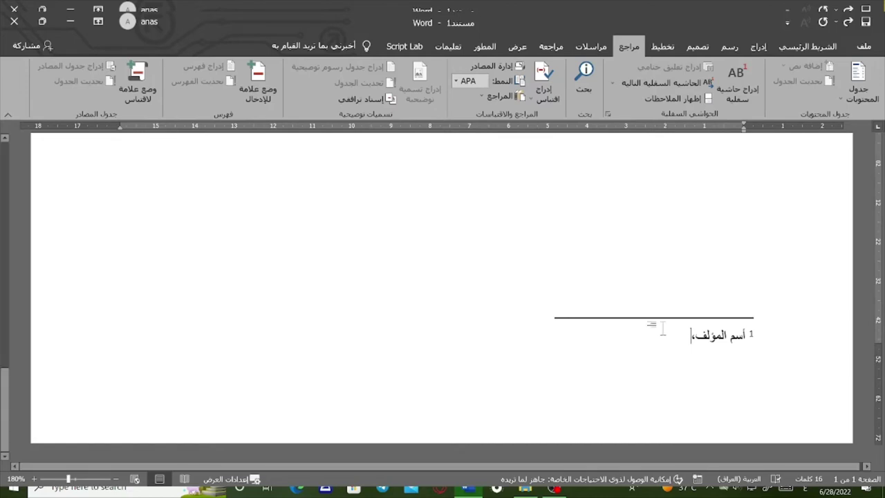
pyautogui.keyDown('ctrl'); pyautogui.scroll(5, 656, 353); pyautogui.keyUp('ctrl')
pyautogui.keyDown('ctrl'); pyautogui.scroll(5, 660, 342); pyautogui.keyUp('ctrl')
pyautogui.keyDown('ctrl'); pyautogui.scroll(5, 663, 329); pyautogui.keyUp('ctrl')
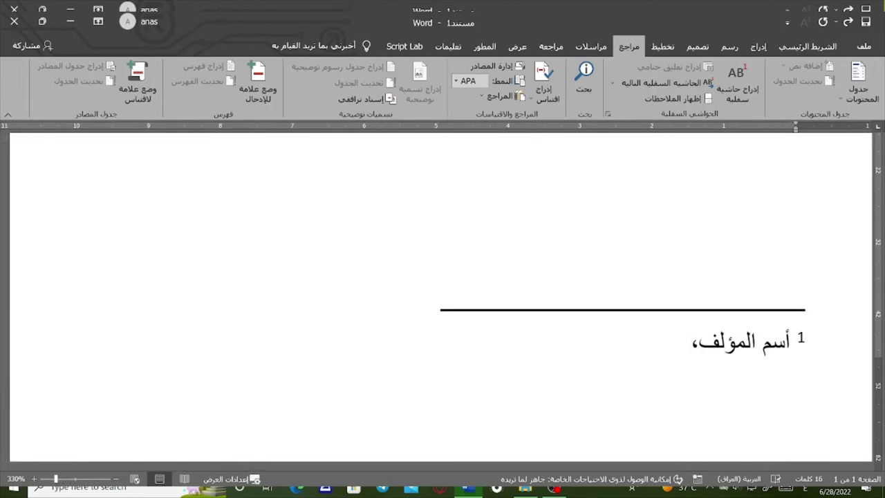
pyautogui.write(' أسم الك')
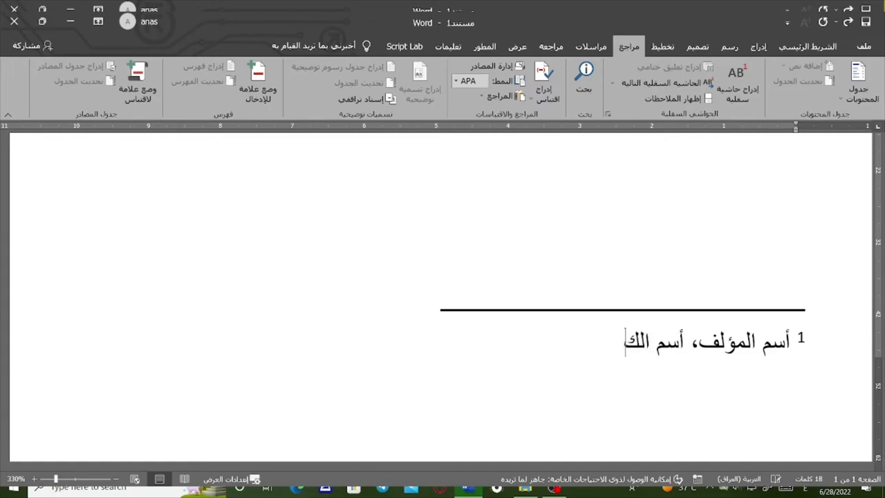
pyautogui.write('ن')
pyautogui.press('BackSpace')
pyautogui.write('تاب')
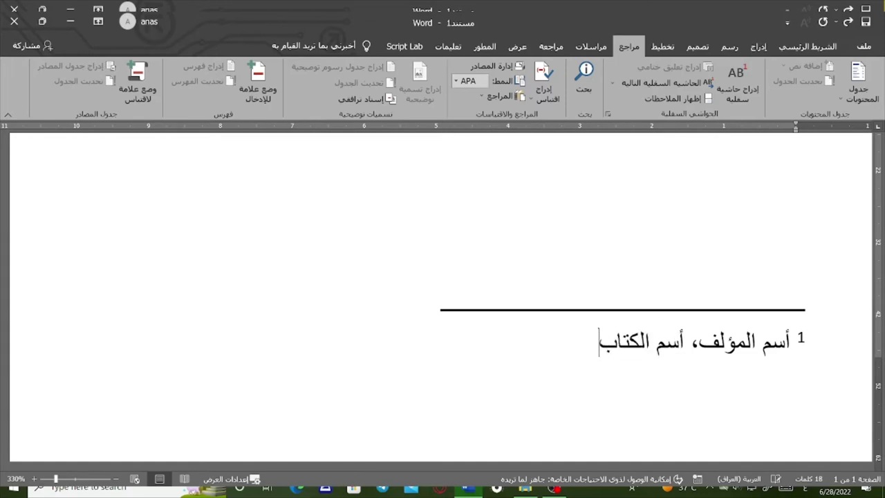
pyautogui.write('،')
pyautogui.click(684, 344)
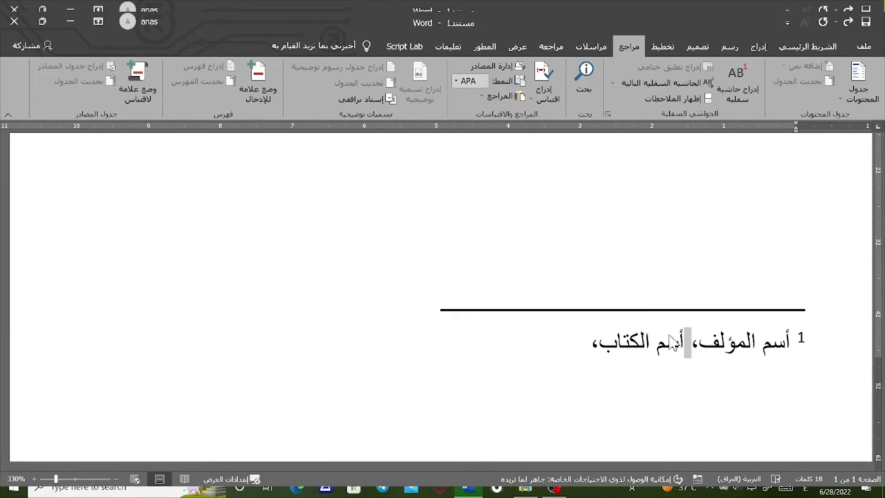
pyautogui.click(806, 46)
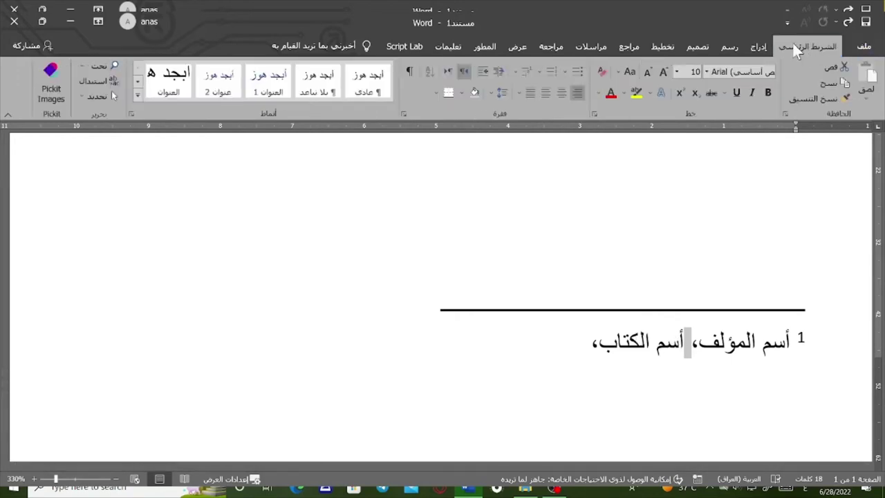
# Step: Make the footnote's spaces red and underlined, then append 'أسم المطبعة أو دار النشر'
pyautogui.click(412, 71)
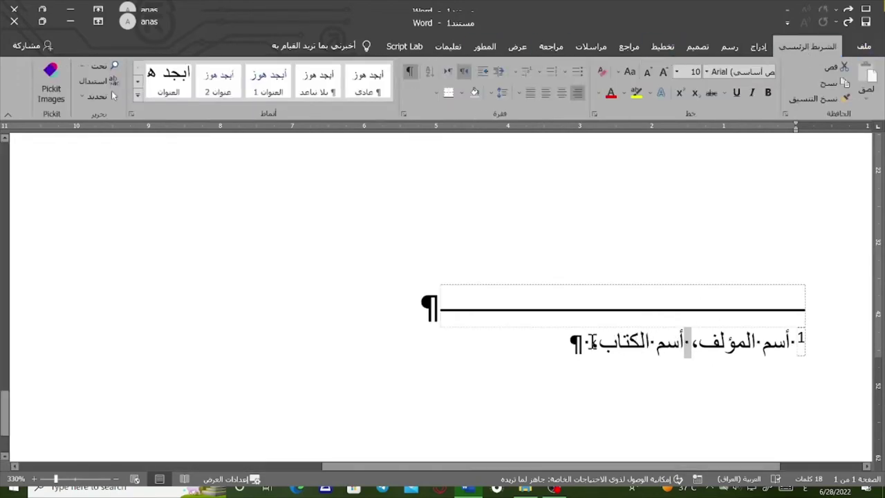
pyautogui.write('،')
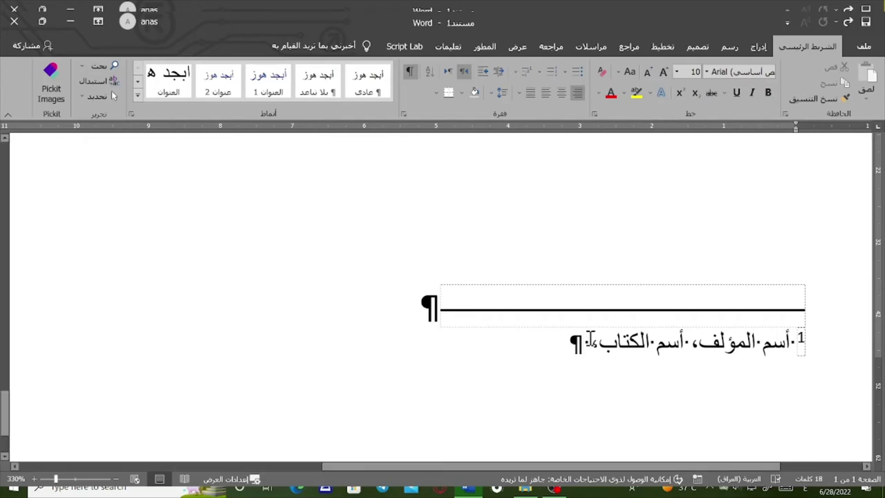
pyautogui.hotkey('shift', 'Right')
pyautogui.moveTo(656, 344); pyautogui.dragTo(683, 343)
pyautogui.moveTo(763, 343); pyautogui.dragTo(788, 344)
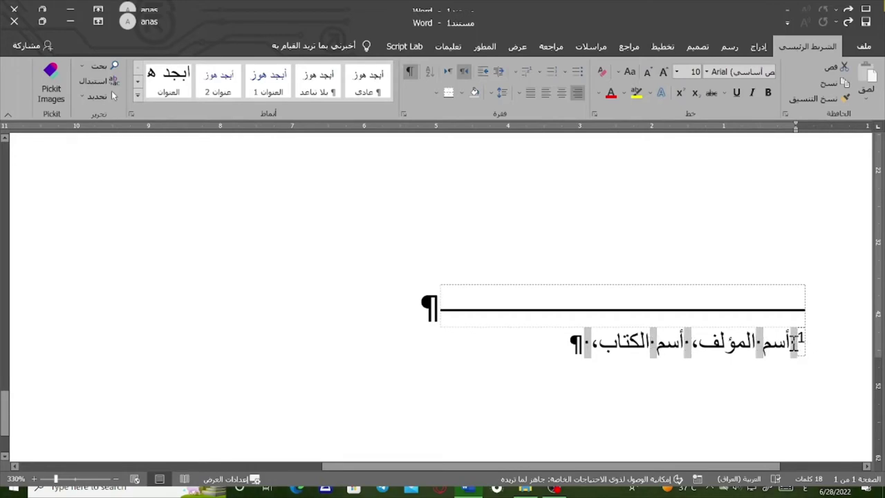
pyautogui.click(611, 92)
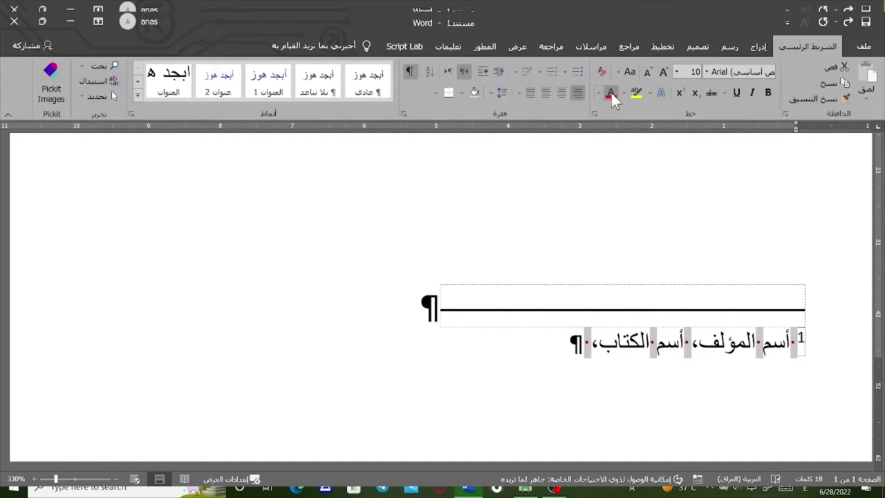
pyautogui.click(736, 93)
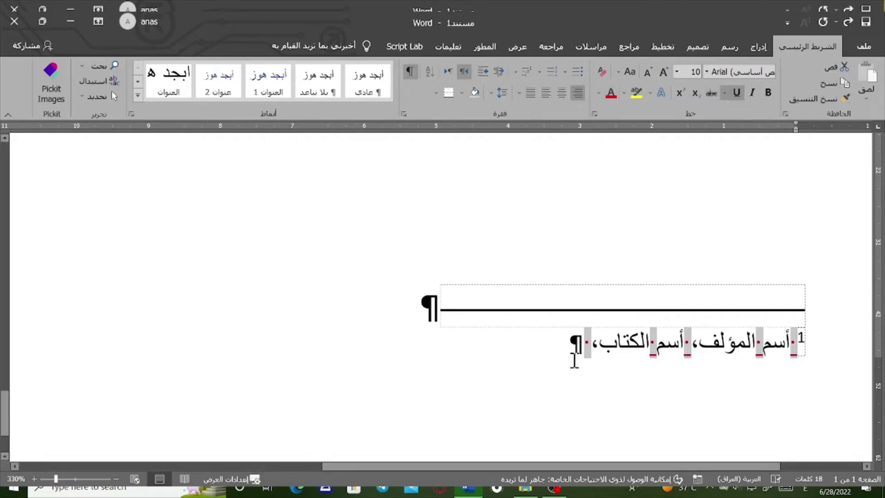
pyautogui.click(582, 343)
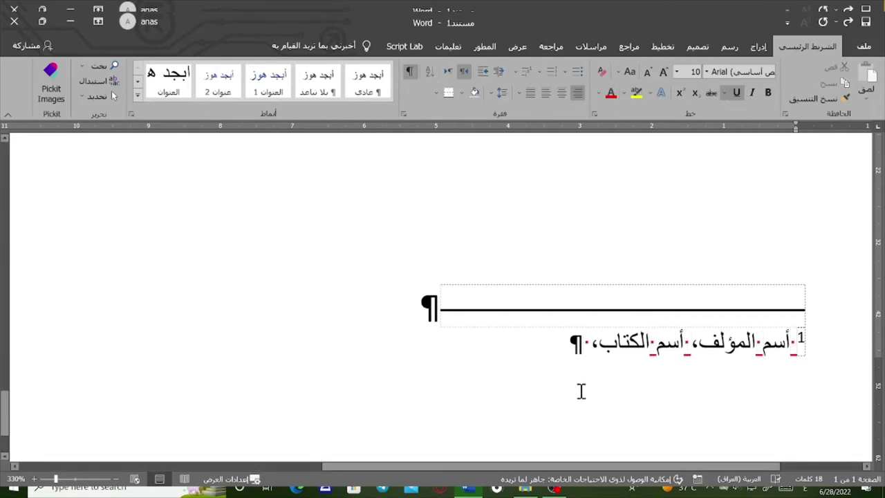
pyautogui.write('أسم')
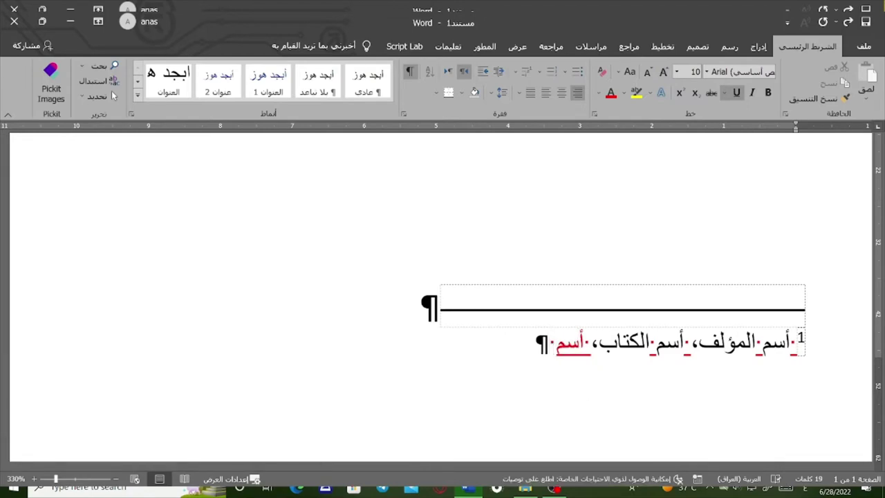
pyautogui.write(' المط')
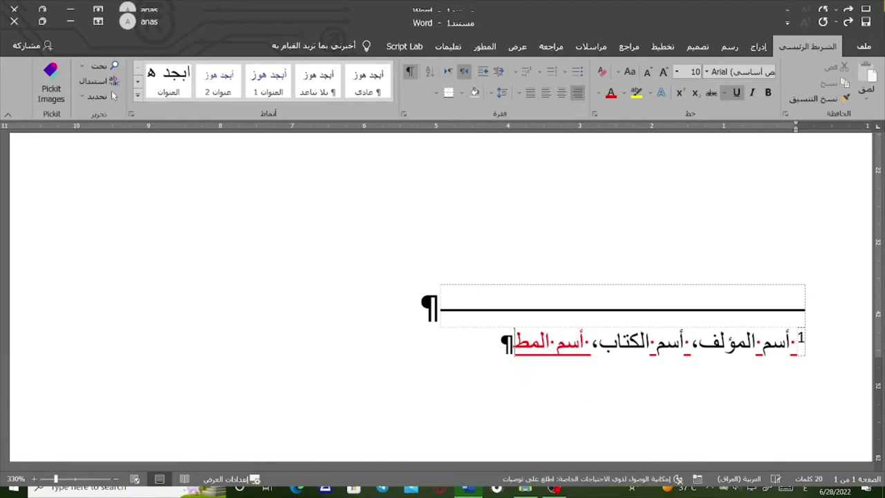
pyautogui.write('بعة أو ')
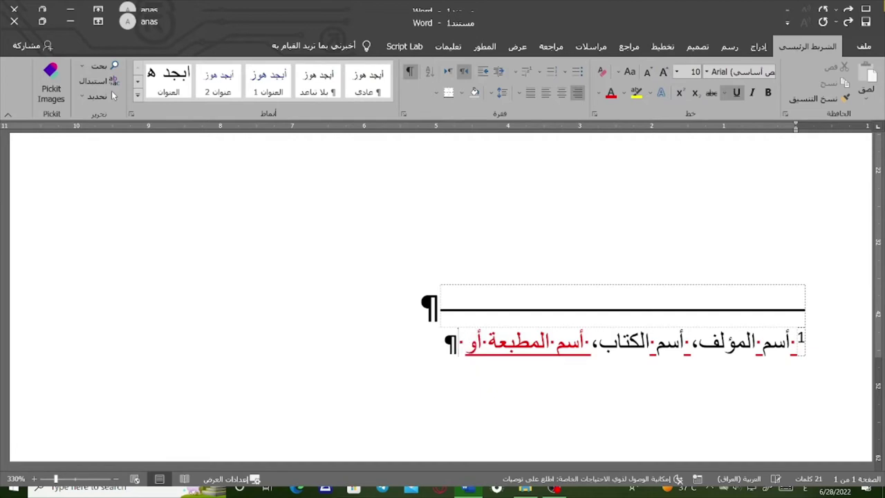
pyautogui.write('دار النشر')
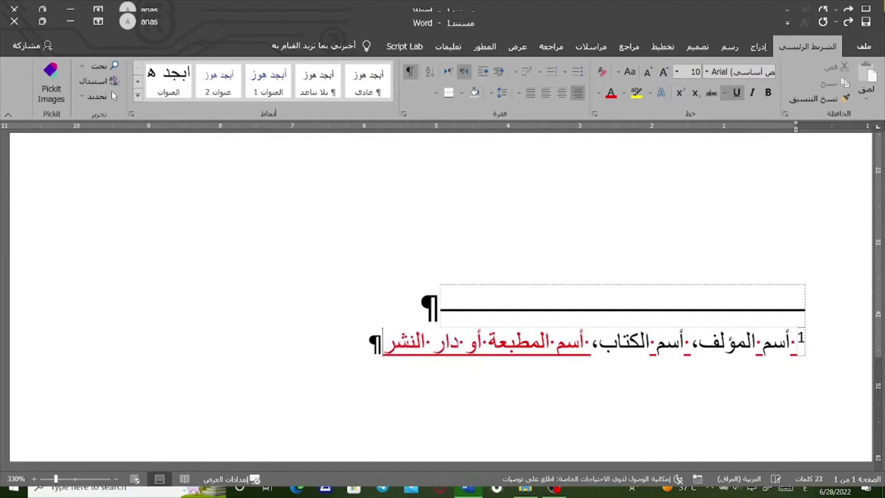
# Step: Make the publisher phrase plain black with no underline
pyautogui.moveTo(382, 343); pyautogui.dragTo(585, 344)
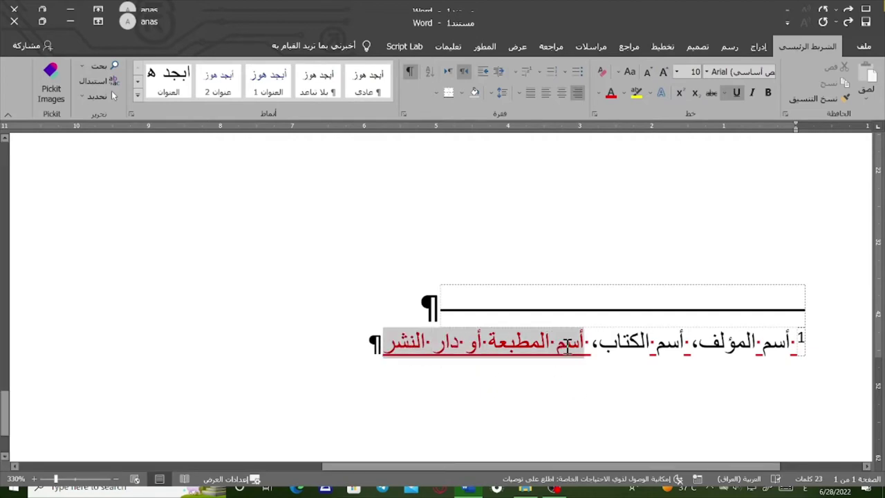
pyautogui.click(735, 93)
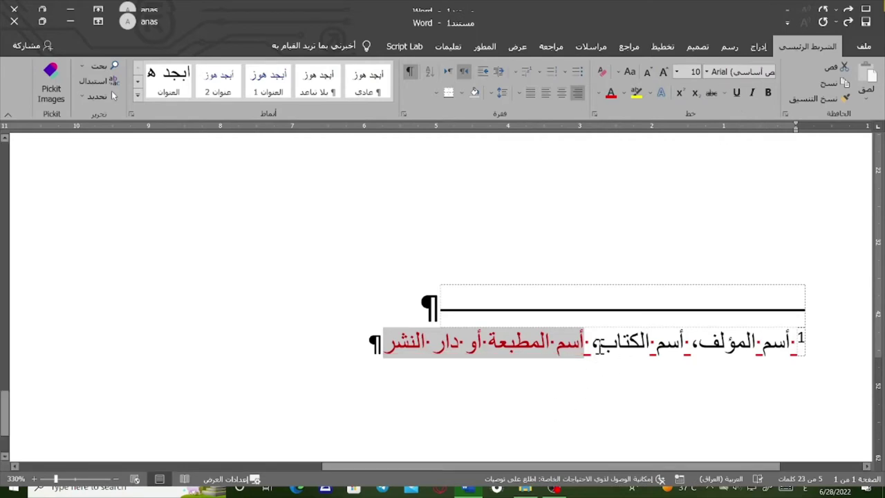
pyautogui.click(610, 93)
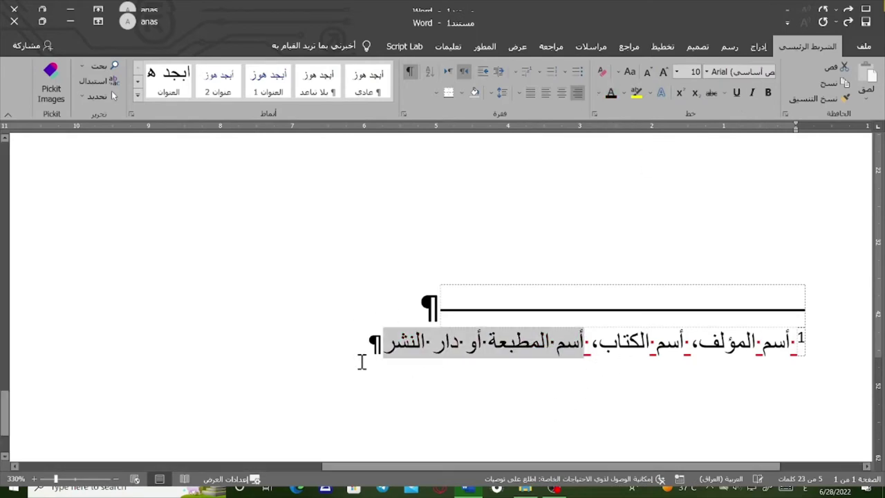
pyautogui.click(385, 354)
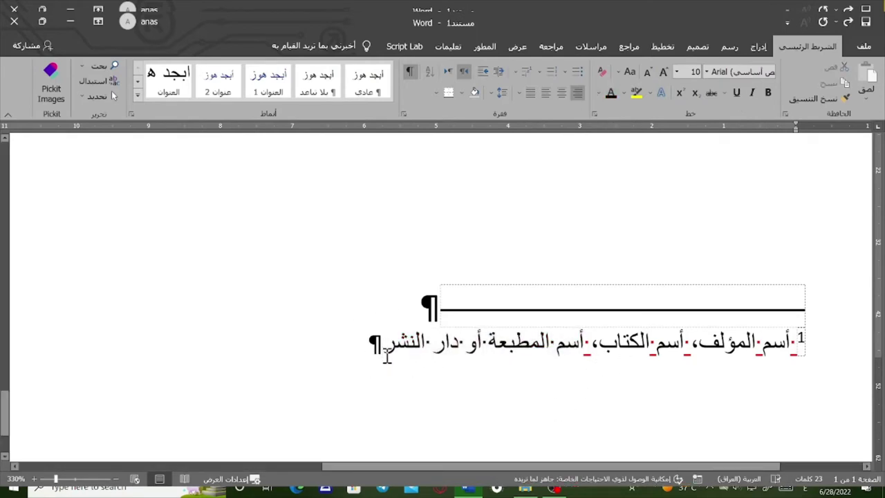
# Step: Complete the footnote with '، الطبعة الأولى، بيروت، 1983، ص125 .' and highlight الأولى in yellow
pyautogui.write('، ')
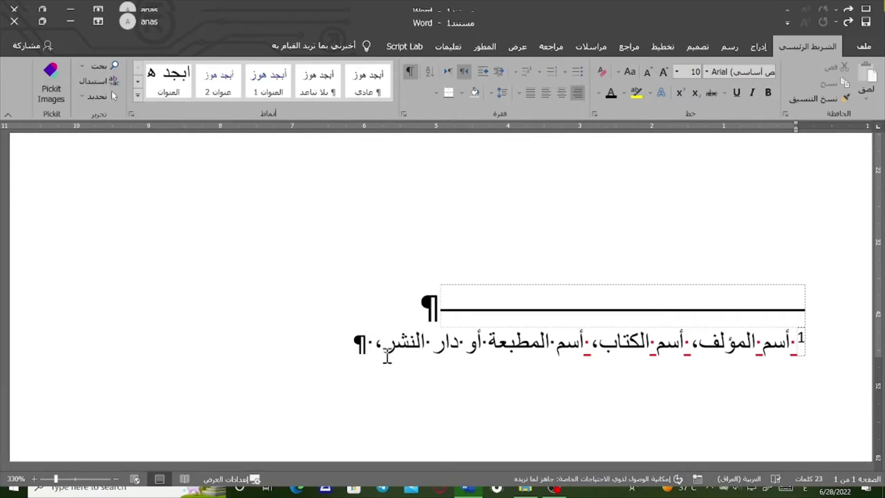
pyautogui.write('الطبعة')
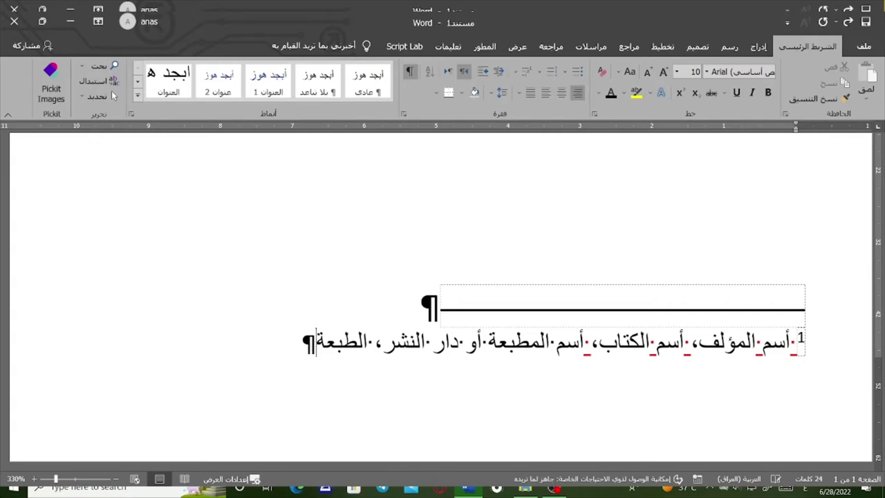
pyautogui.write(' الأو')
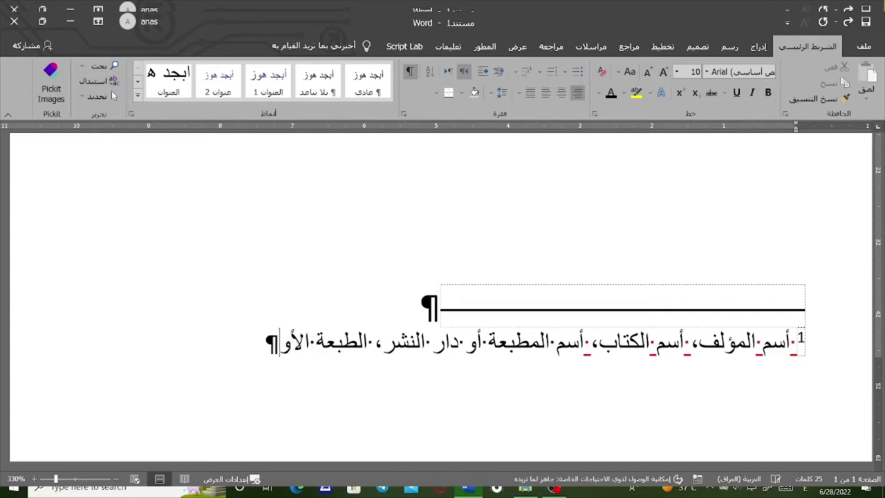
pyautogui.write('لى')
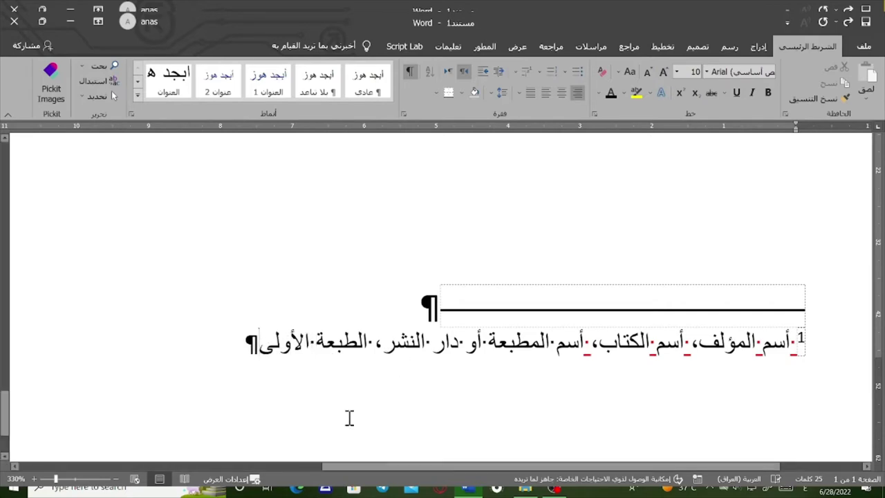
pyautogui.moveTo(262, 342); pyautogui.dragTo(311, 342)
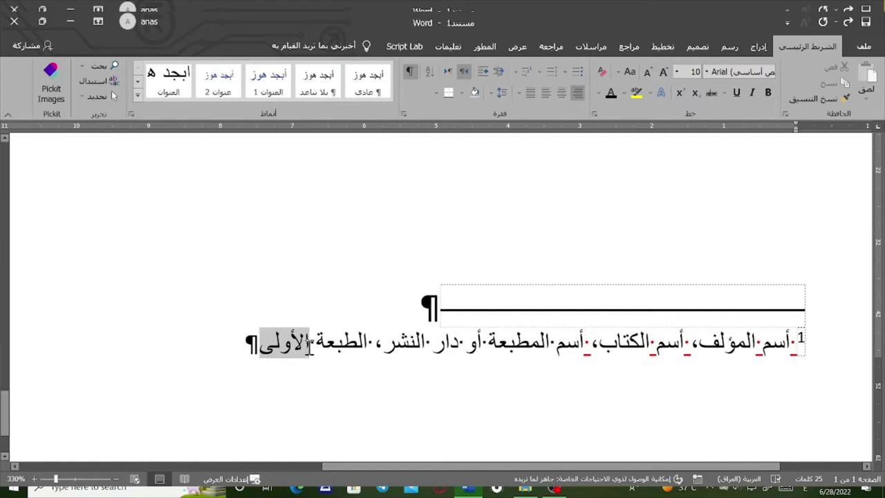
pyautogui.click(636, 93)
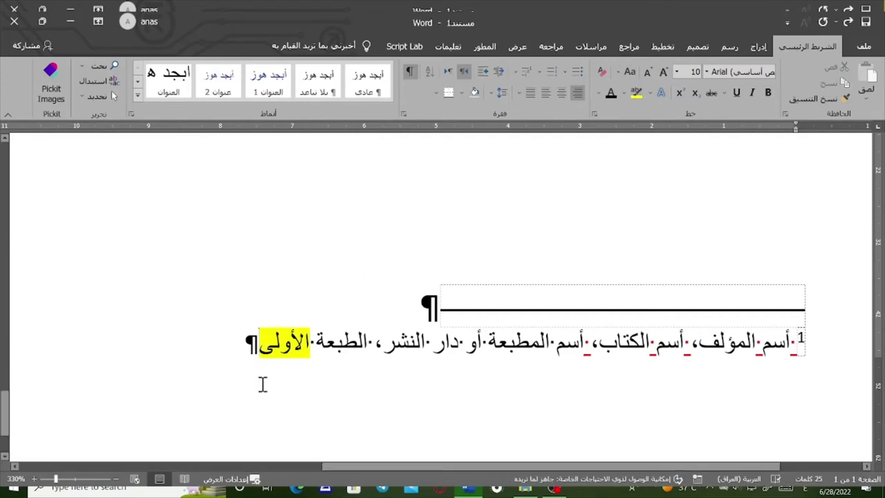
pyautogui.write('، ')
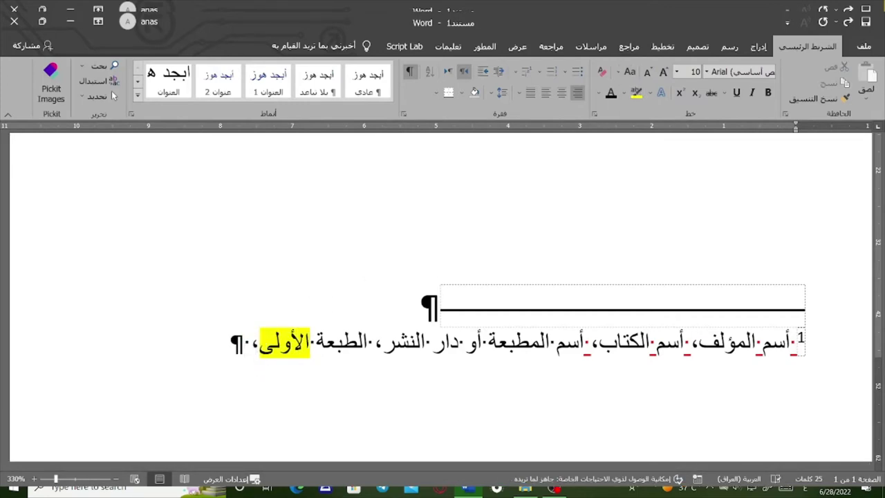
pyautogui.write('بيروت')
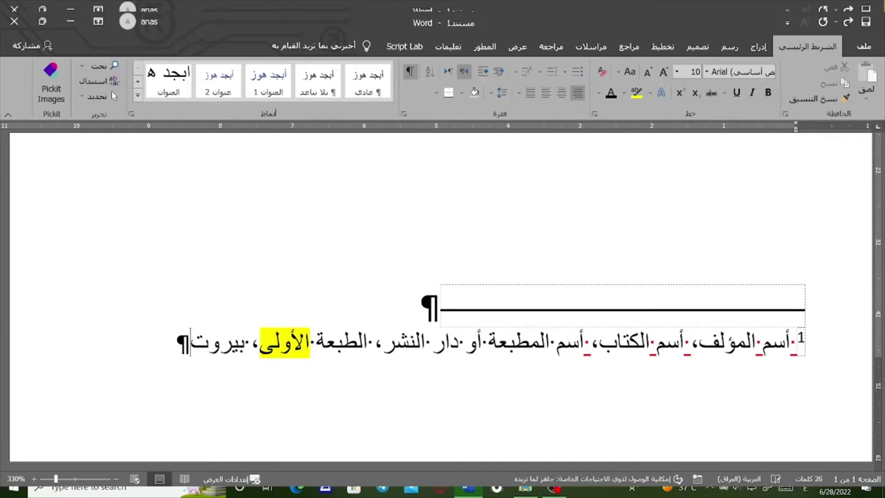
pyautogui.write('، ')
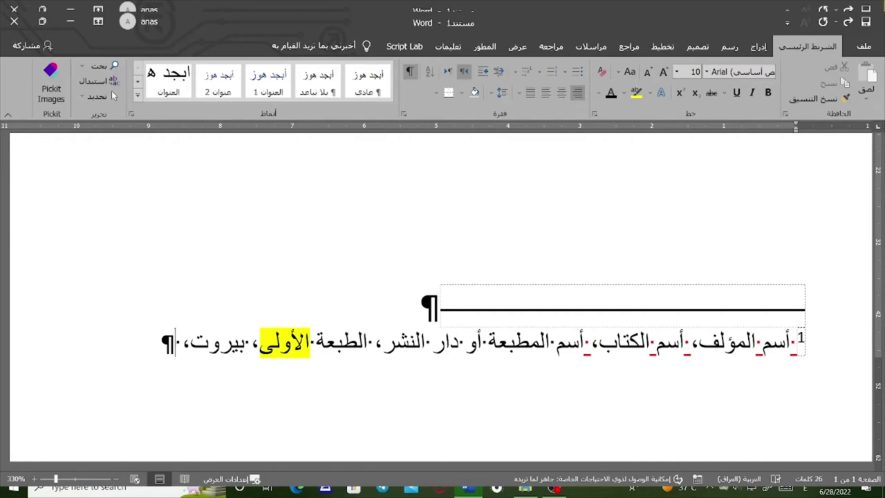
pyautogui.write('198')
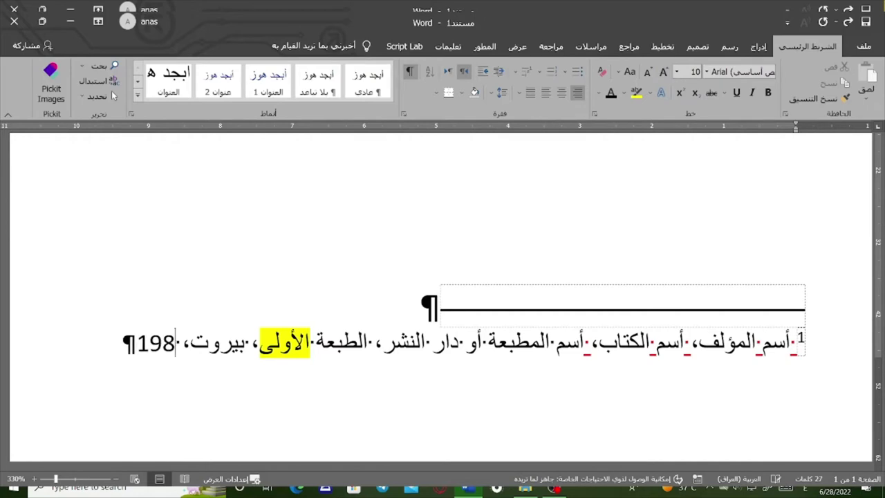
pyautogui.write('3')
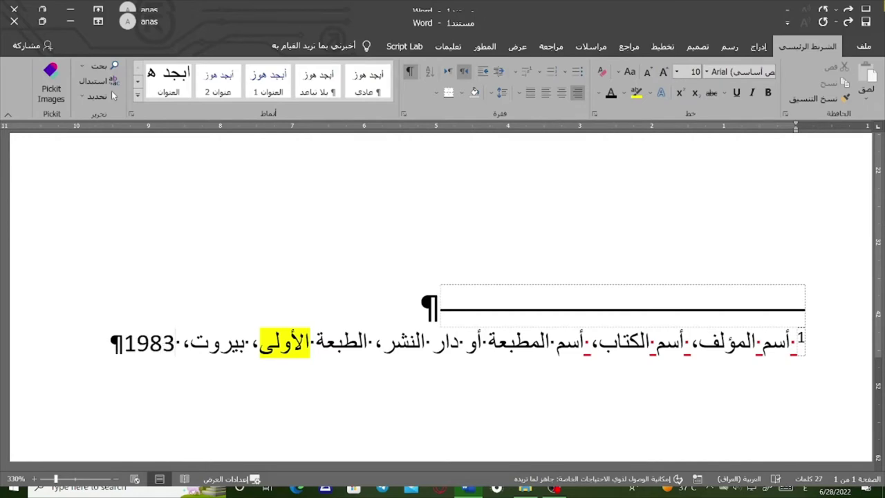
pyautogui.write('، ')
pyautogui.write('ص125')
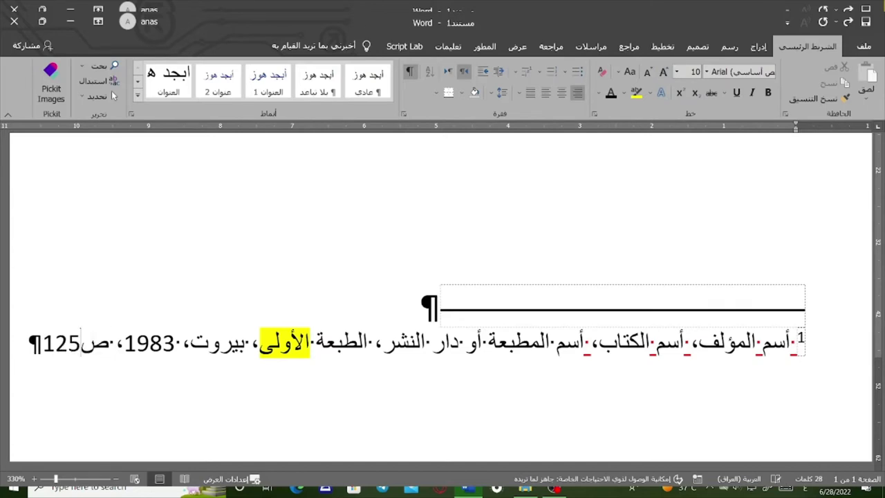
pyautogui.write(' .')
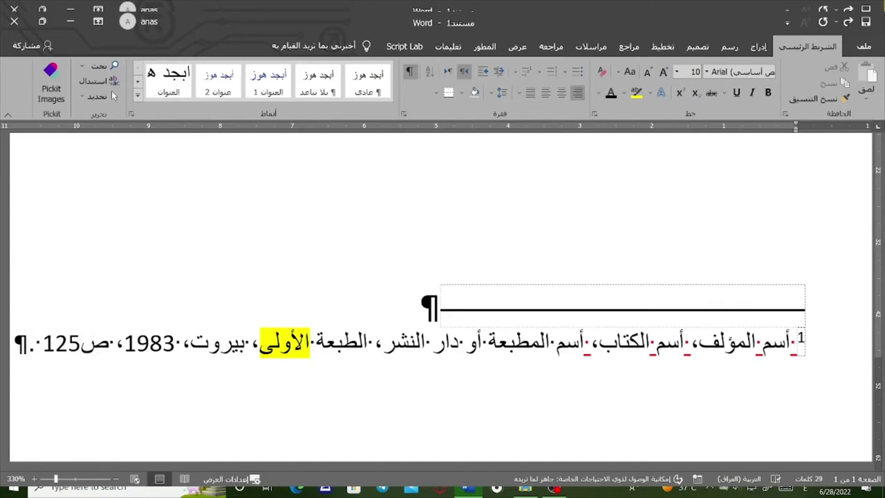
# Step: Select the spaces between the words of 'المطبعة أو دار النشر'
pyautogui.doubleClick(486, 341)
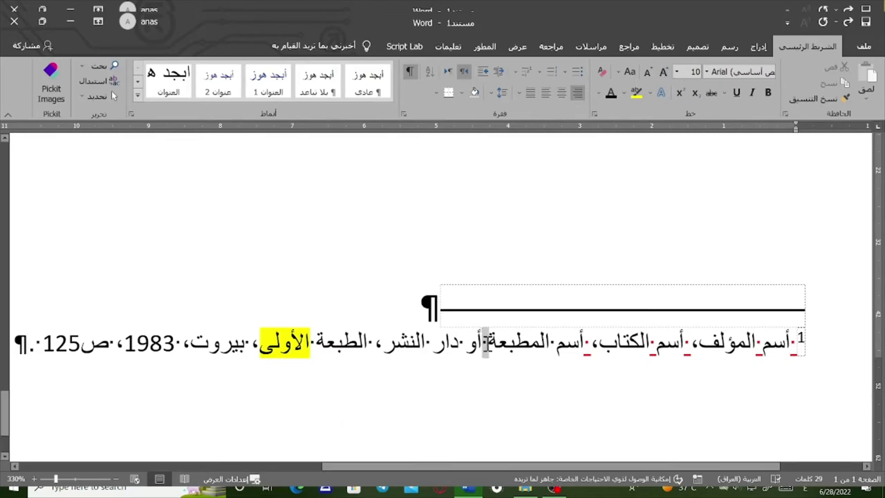
pyautogui.doubleClick(461, 344)
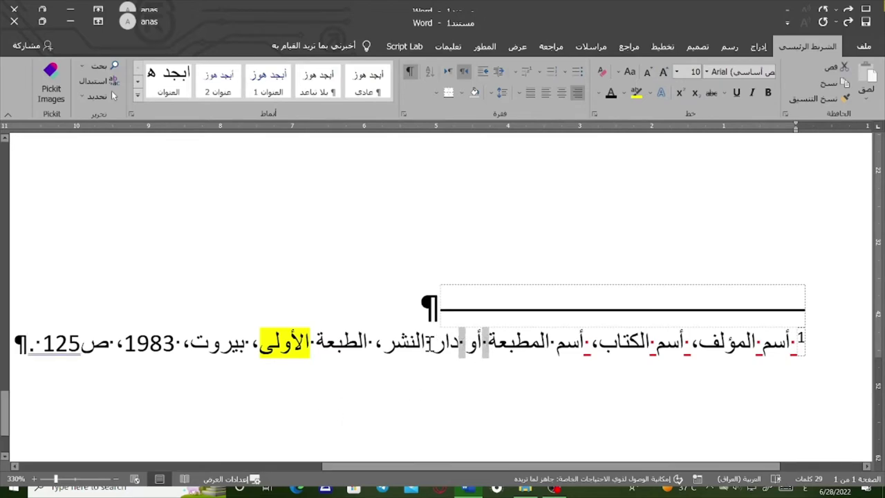
pyautogui.doubleClick(427, 343)
# Step: Colour the spaces after النشر، الأولى، بيروت، and 1983، red, with formatting marks hidden
pyautogui.click(409, 71)
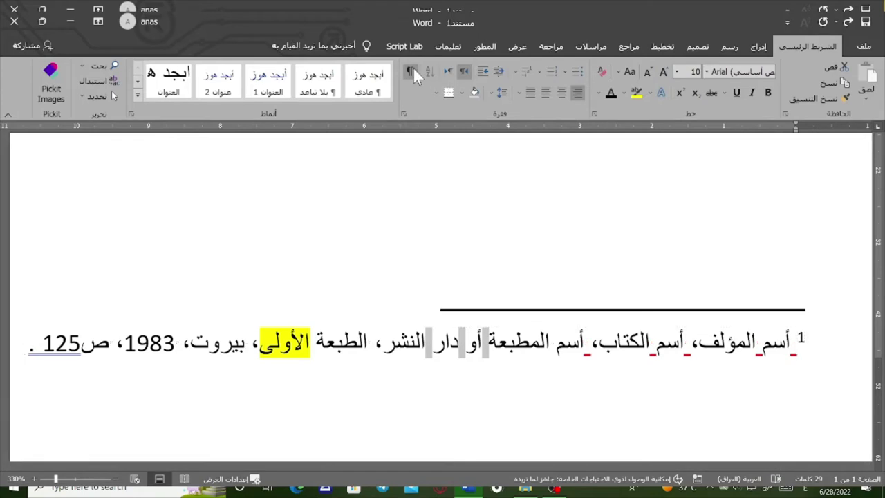
pyautogui.click(404, 405)
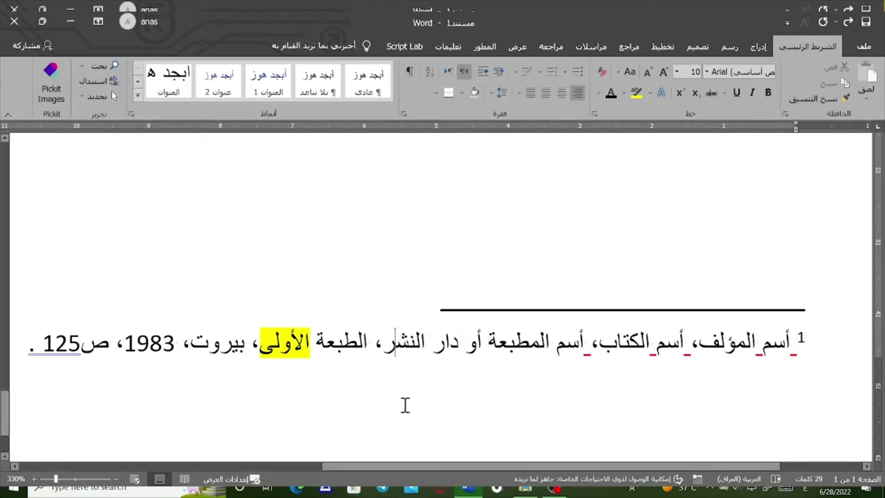
pyautogui.doubleClick(372, 344)
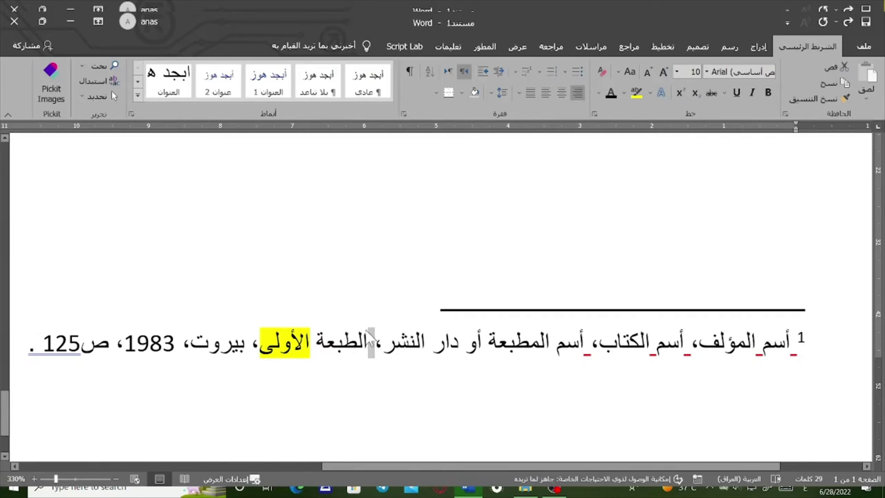
pyautogui.keyDown('ctrl'); pyautogui.doubleClick(247, 344); pyautogui.keyUp('ctrl')
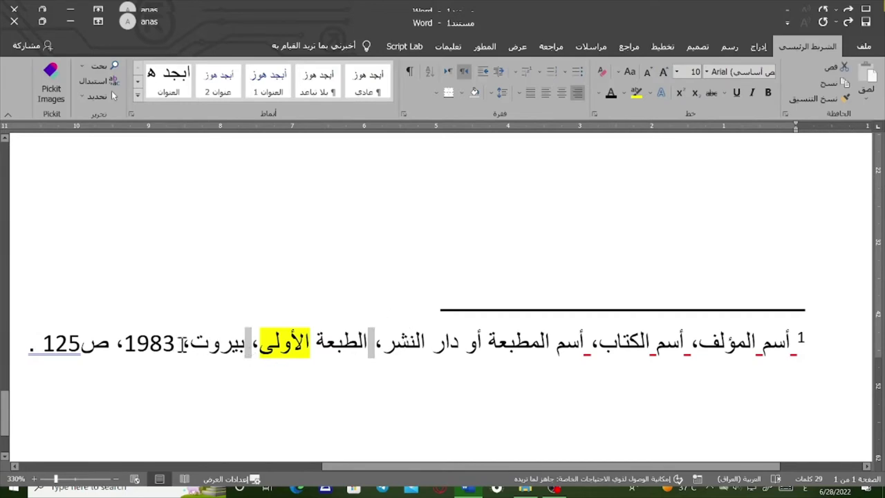
pyautogui.keyDown('ctrl'); pyautogui.doubleClick(180, 344); pyautogui.keyUp('ctrl')
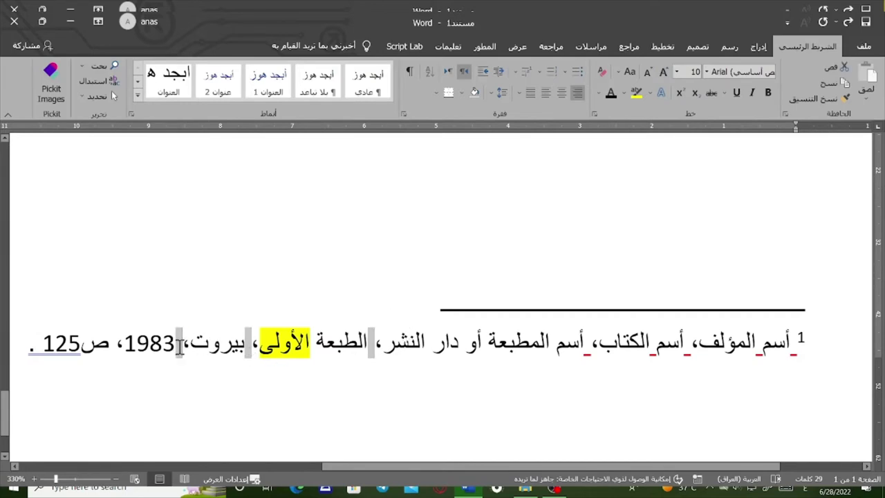
pyautogui.keyDown('ctrl'); pyautogui.doubleClick(116, 344); pyautogui.keyUp('ctrl')
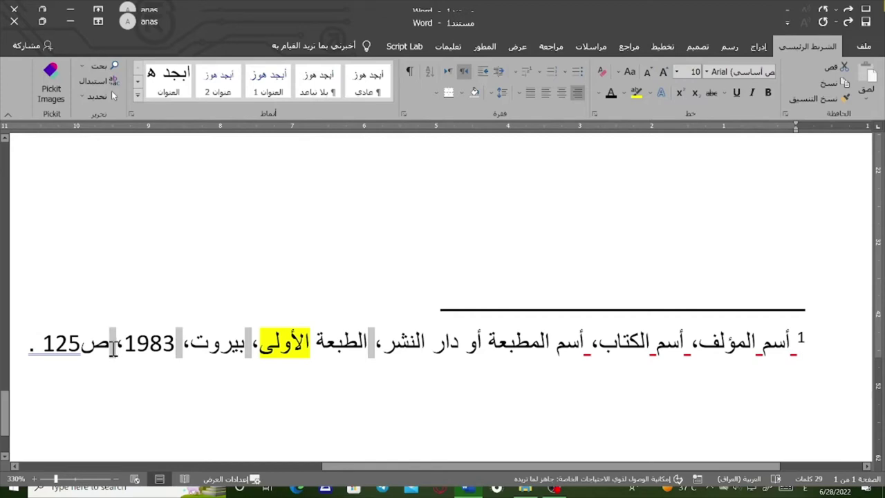
pyautogui.click(596, 92)
pyautogui.click(603, 211)
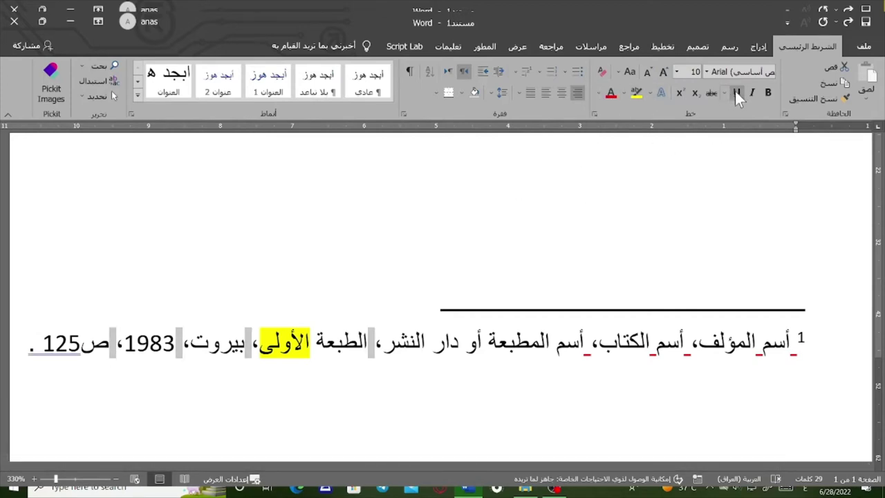
# Step: Draw an arrow pointing down at the red space after الكتاب، in the footnote
pyautogui.click(759, 46)
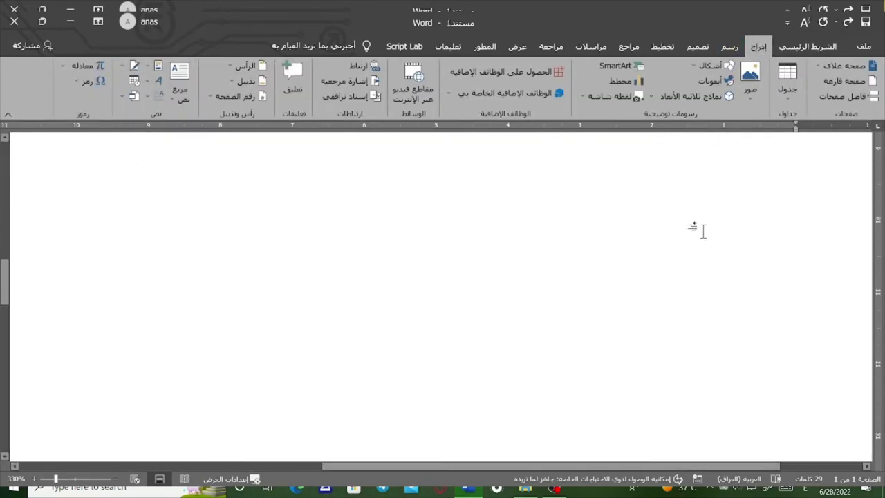
pyautogui.click(706, 67)
pyautogui.click(702, 90)
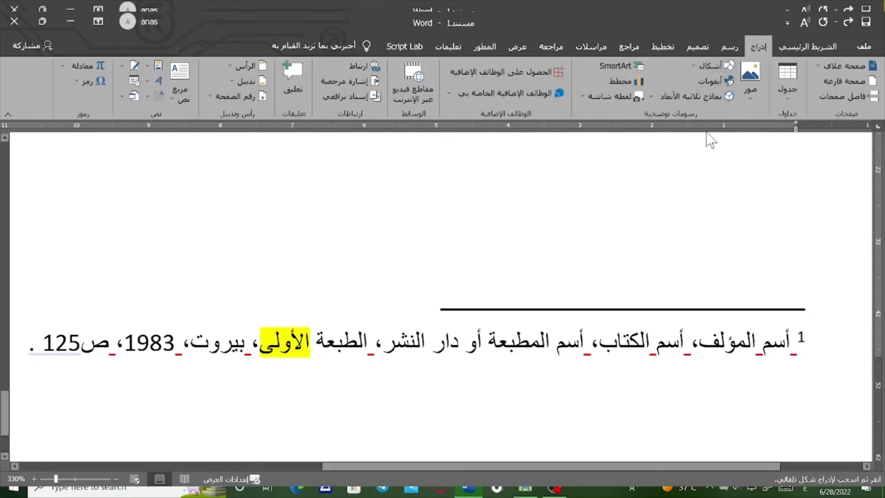
pyautogui.moveTo(604, 217); pyautogui.dragTo(588, 346)
pyautogui.scroll(1, 626, 276)
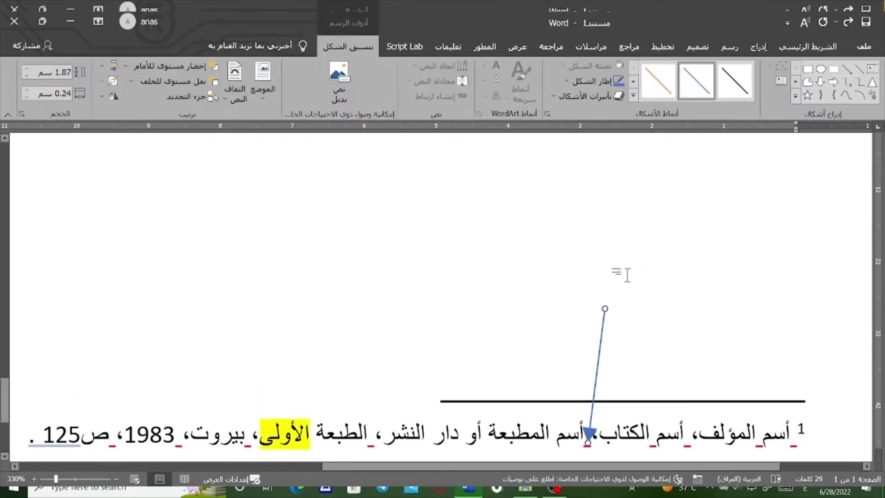
pyautogui.click(612, 266)
pyautogui.scroll(-5, 622, 277)
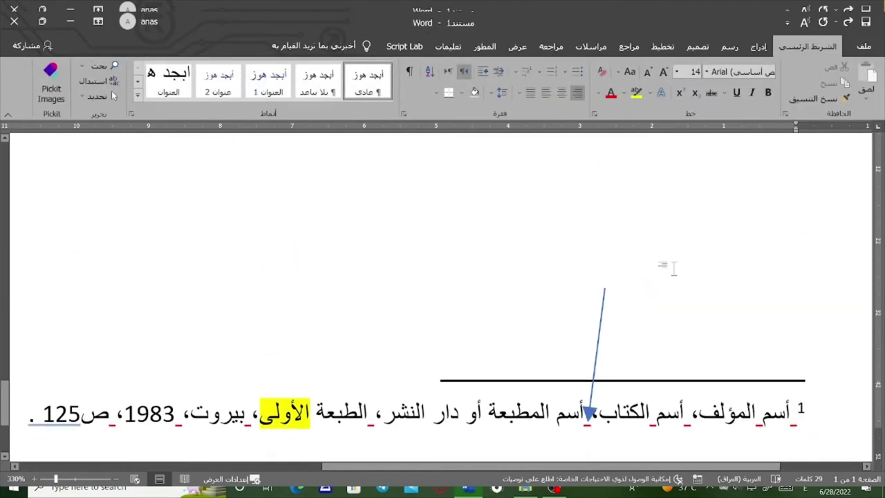
pyautogui.click(758, 47)
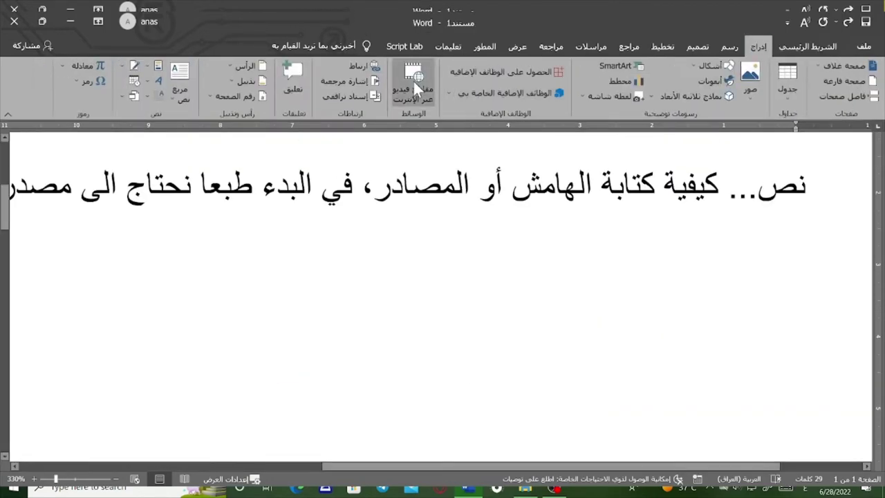
# Step: Add a text box labelled 'مسافة' above the arrow, sized to fit the word
pyautogui.click(176, 89)
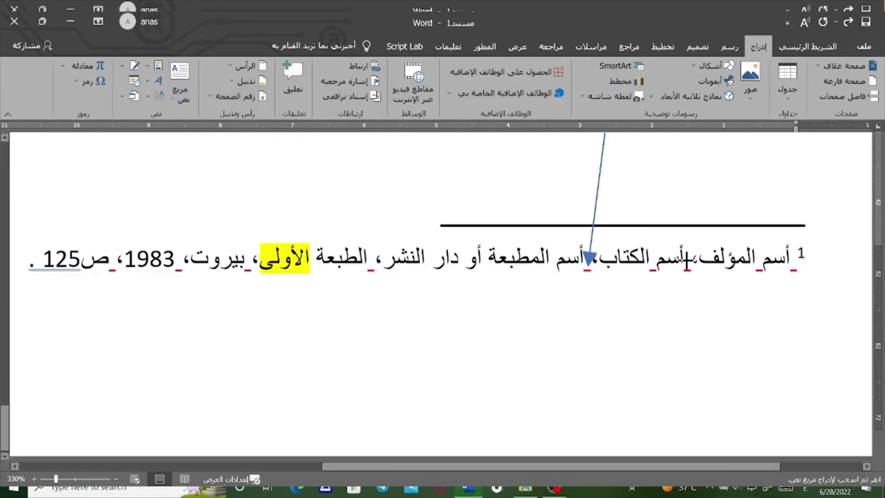
pyautogui.moveTo(508, 198); pyautogui.dragTo(680, 273)
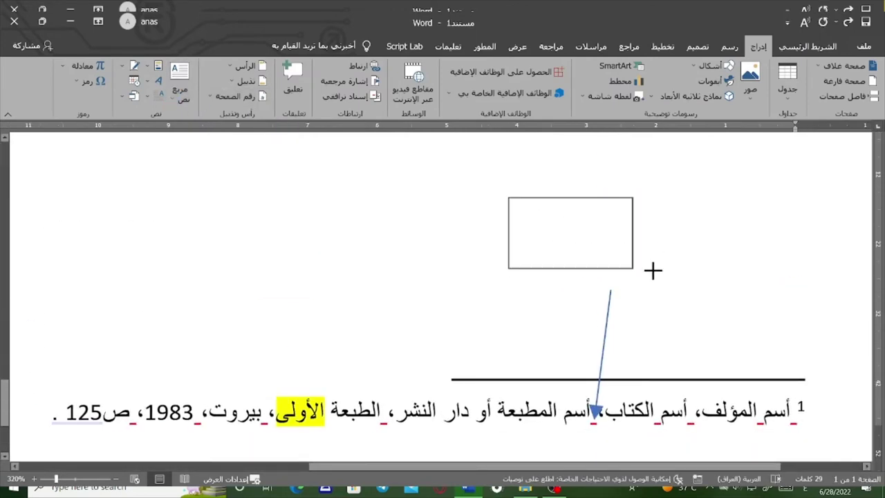
pyautogui.write('م')
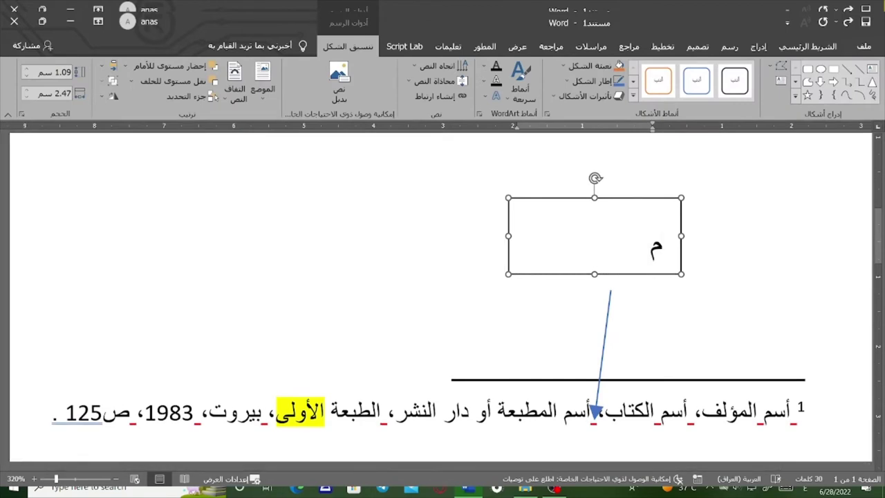
pyautogui.write('يافة')
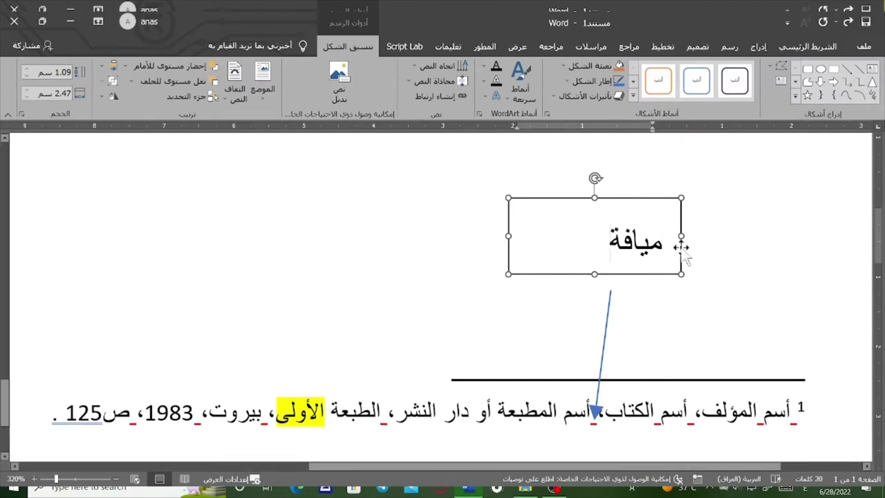
pyautogui.click(636, 242)
pyautogui.press('BackSpace')
pyautogui.write('س')
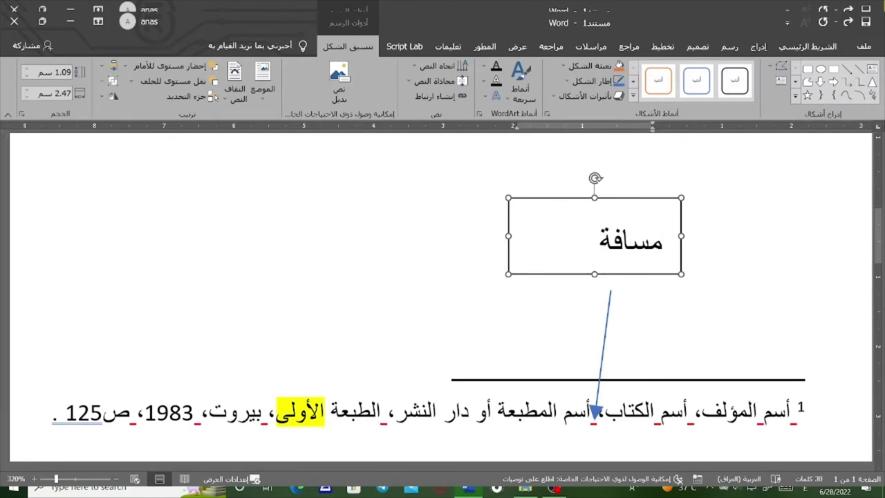
pyautogui.moveTo(508, 235); pyautogui.dragTo(573, 236)
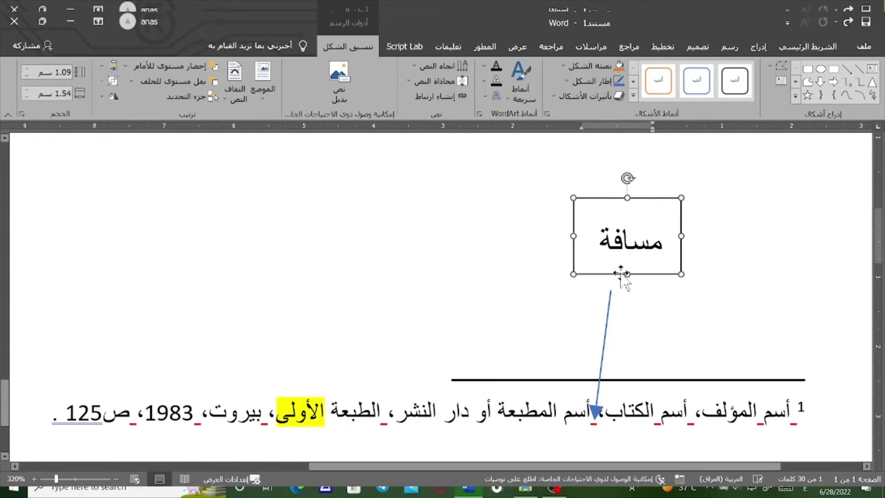
pyautogui.moveTo(646, 271); pyautogui.dragTo(641, 278)
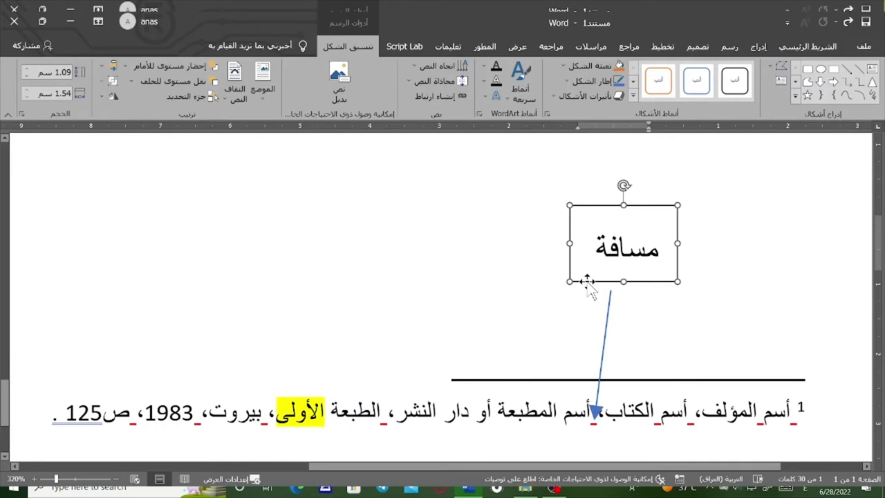
# Step: Copy the box and arrow to point at the highlighted word, relabelling the copy 'الأولى'
pyautogui.keyDown('ctrl'); pyautogui.moveTo(586, 282); pyautogui.dragTo(289, 287); pyautogui.keyUp('ctrl')
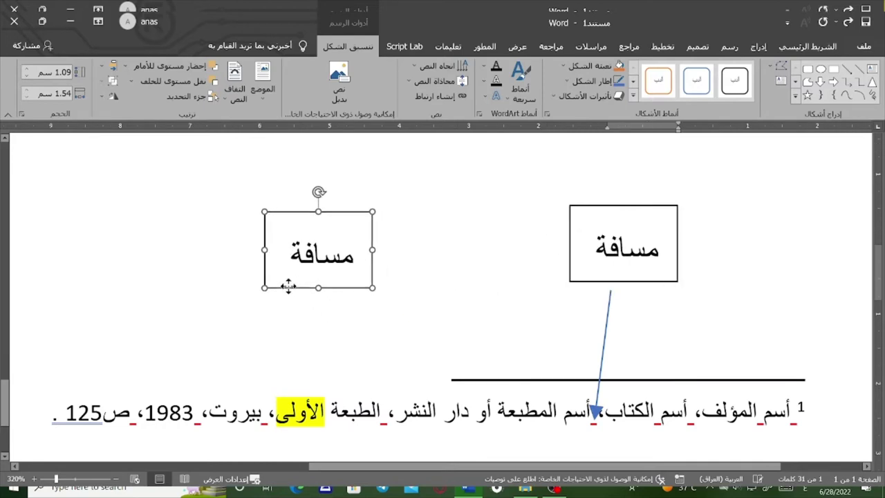
pyautogui.click(603, 356)
pyautogui.moveTo(603, 344)
pyautogui.mouseDown()
pyautogui.moveTo(633, 374)
pyautogui.moveTo(315, 321)
pyautogui.mouseUp()
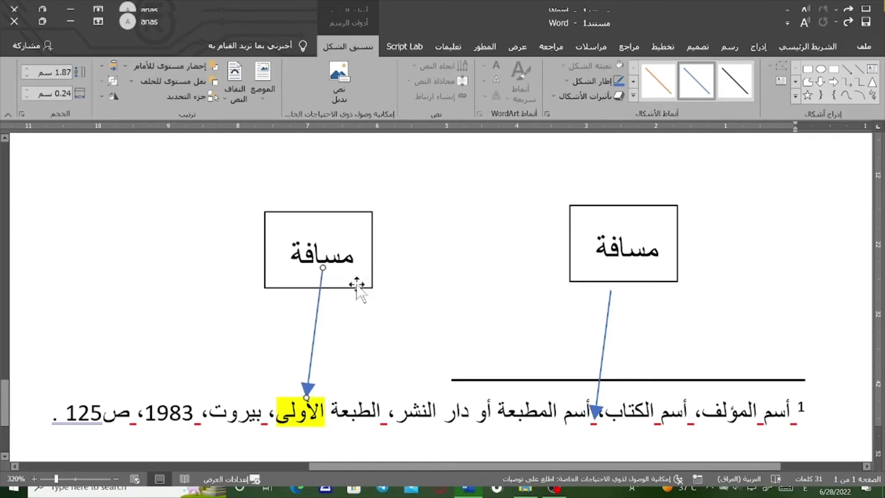
pyautogui.moveTo(358, 291); pyautogui.dragTo(362, 271)
pyautogui.moveTo(283, 246); pyautogui.dragTo(371, 237)
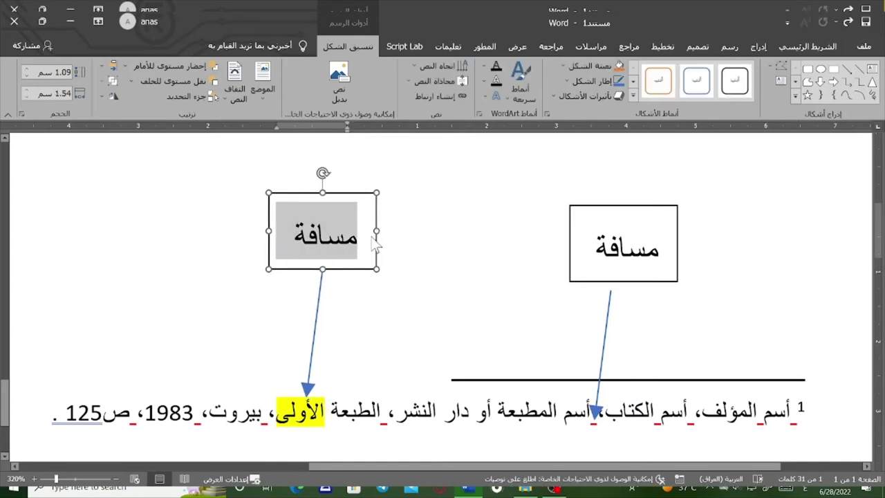
pyautogui.write('الأ')
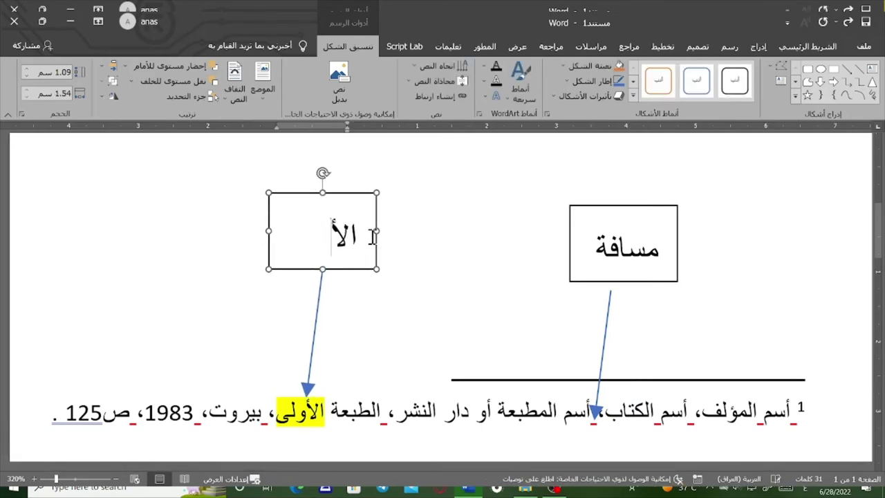
pyautogui.write('ولى')
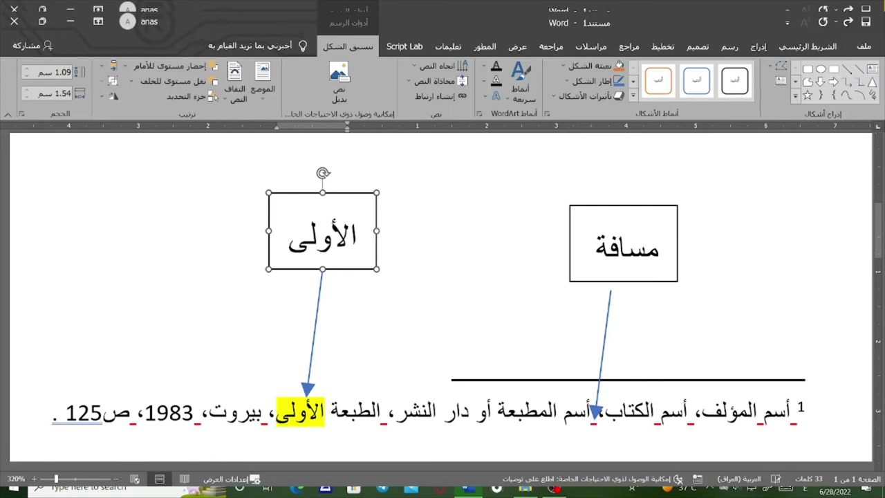
pyautogui.scroll(-3, 443, 297)
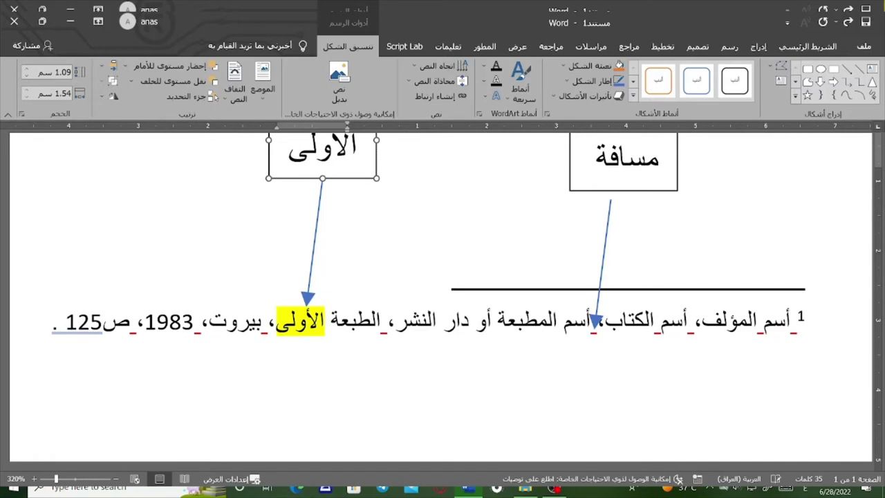
pyautogui.scroll(-3, 442, 297)
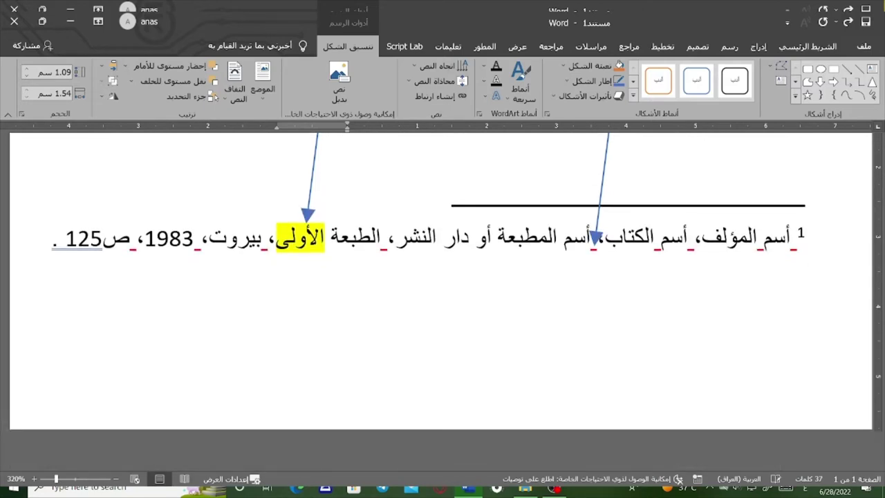
# Step: Resize the left label to two lines reading 'الأولى أو الثانية حسب ما مذكور في الكتاب' above its arrow
pyautogui.scroll(8, 268, 238)
pyautogui.scroll(3, 268, 238)
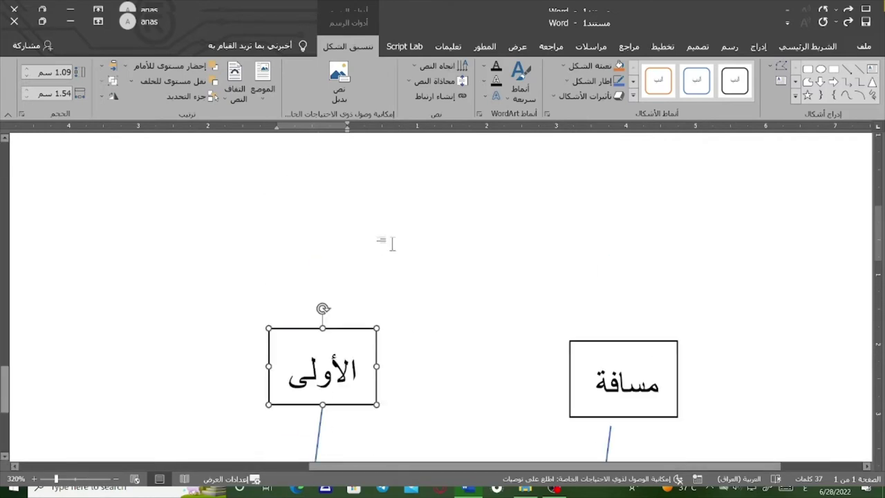
pyautogui.scroll(-5, 269, 239)
pyautogui.moveTo(264, 235); pyautogui.dragTo(11, 235)
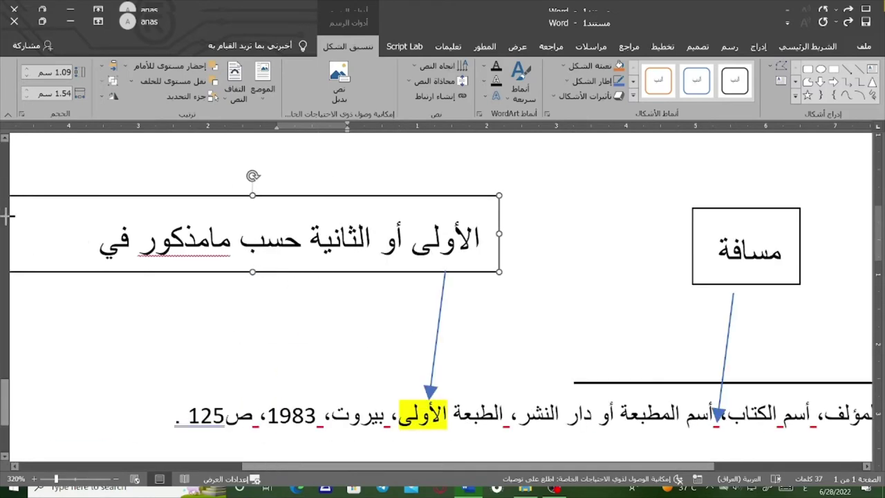
pyautogui.click(212, 241)
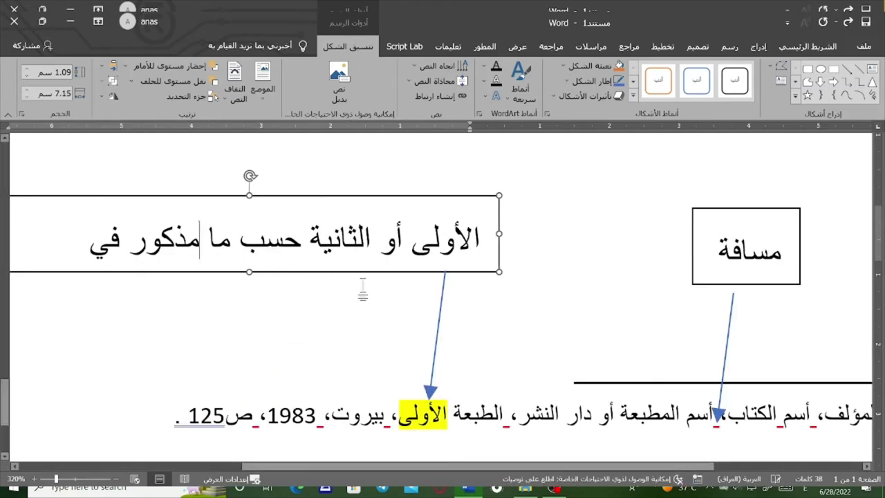
pyautogui.scroll(-3, 339, 273)
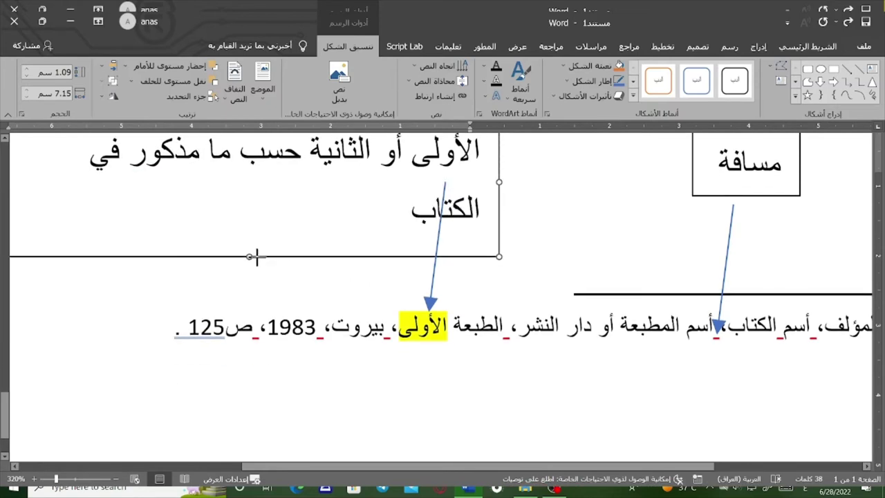
pyautogui.moveTo(251, 183); pyautogui.dragTo(254, 255)
pyautogui.keyDown('ctrl'); pyautogui.scroll(-4, 338, 249); pyautogui.keyUp('ctrl')
pyautogui.keyDown('ctrl'); pyautogui.scroll(-5, 339, 249); pyautogui.keyUp('ctrl')
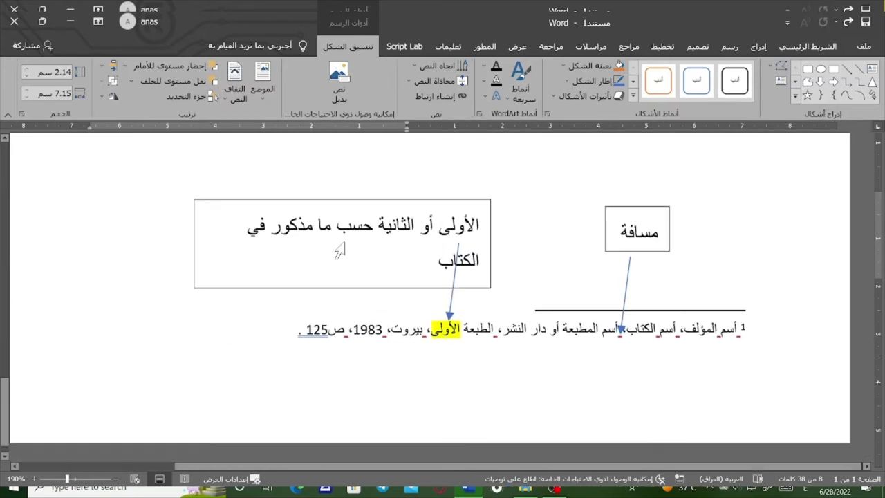
pyautogui.keyDown('ctrl'); pyautogui.scroll(-3, 339, 249); pyautogui.keyUp('ctrl')
pyautogui.moveTo(196, 280)
pyautogui.mouseDown()
pyautogui.moveTo(334, 283)
pyautogui.moveTo(322, 289)
pyautogui.mouseUp()
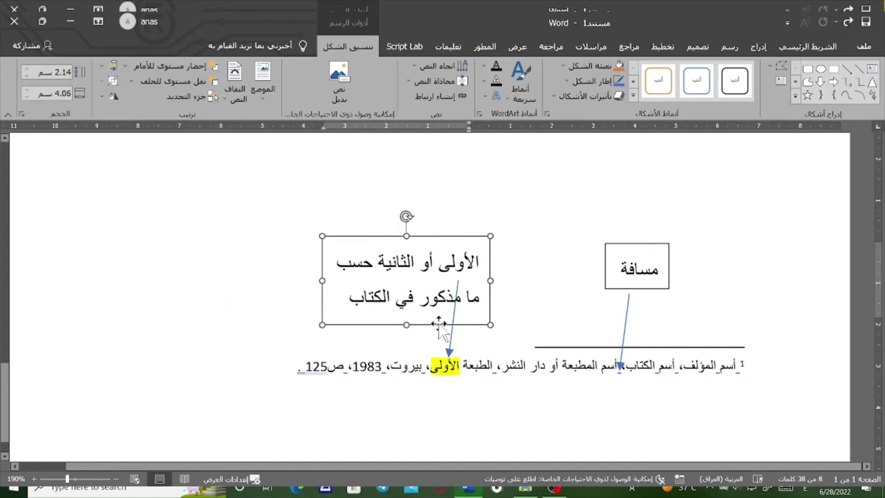
pyautogui.moveTo(438, 314); pyautogui.dragTo(438, 271)
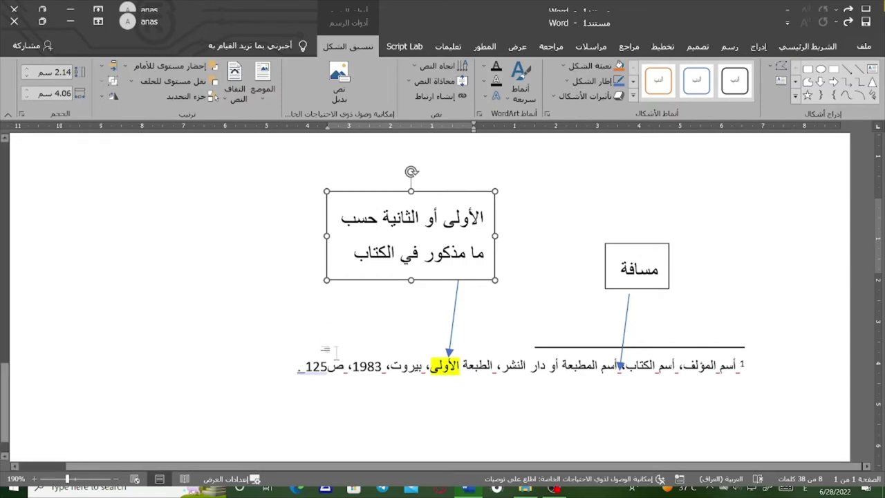
# Step: Add a copied arrow pointing at page number 125 with a widened 'رقم الصفحة' label box
pyautogui.click(452, 325)
pyautogui.hotkey('ctrl', 'c')
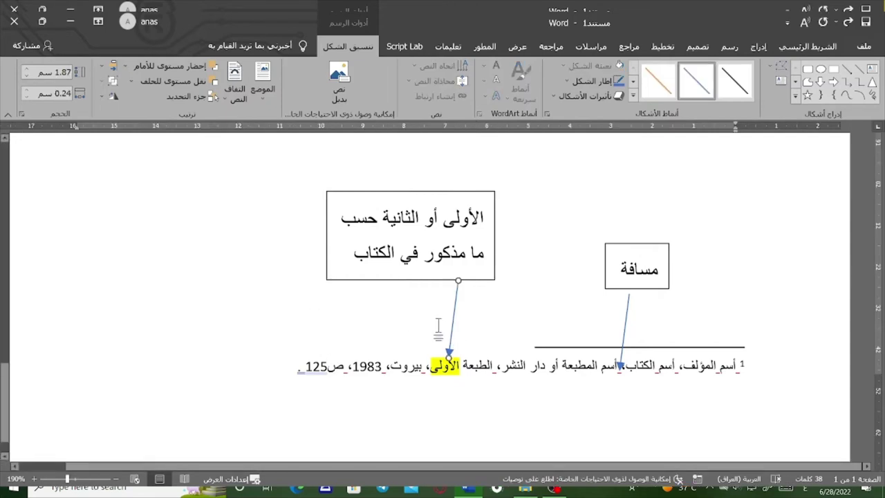
pyautogui.hotkey('ctrl', 'v')
pyautogui.moveTo(464, 376)
pyautogui.mouseDown()
pyautogui.moveTo(252, 353)
pyautogui.moveTo(315, 356)
pyautogui.mouseUp()
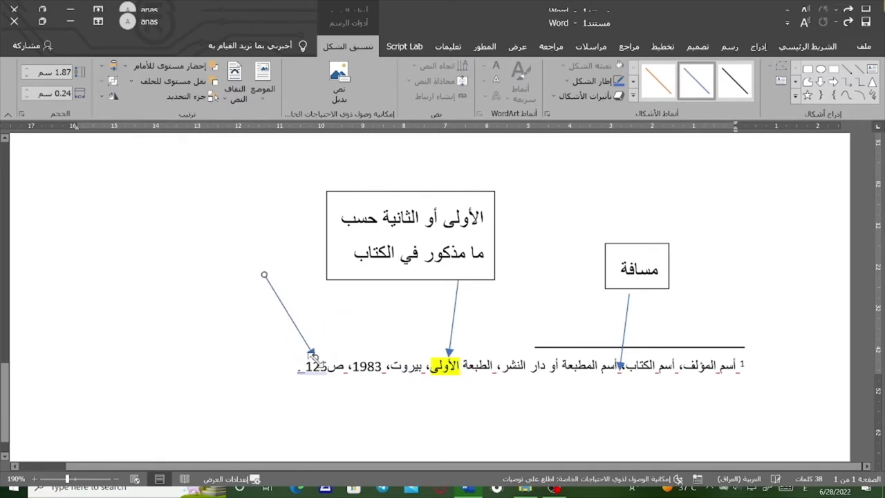
pyautogui.click(631, 282)
pyautogui.hotkey('ctrl', 'c')
pyautogui.hotkey('ctrl', 'v')
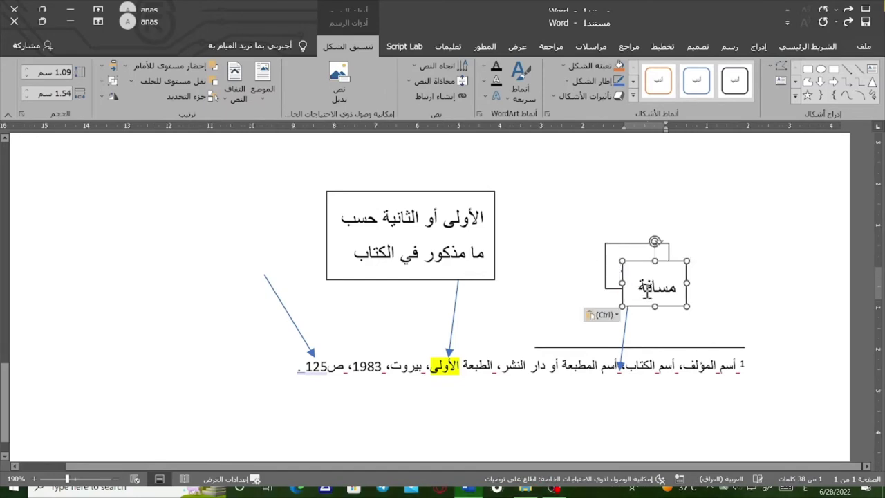
pyautogui.moveTo(637, 304)
pyautogui.mouseDown()
pyautogui.moveTo(239, 280)
pyautogui.moveTo(202, 266)
pyautogui.mouseUp()
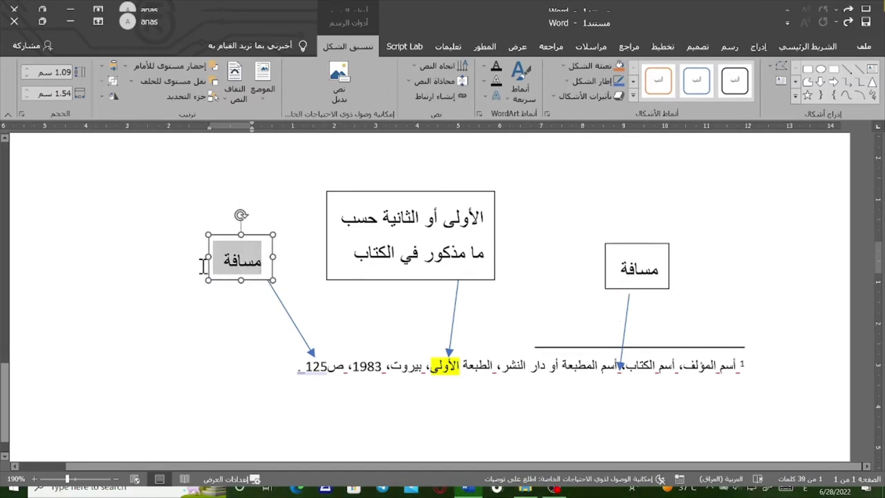
pyautogui.write('رقم')
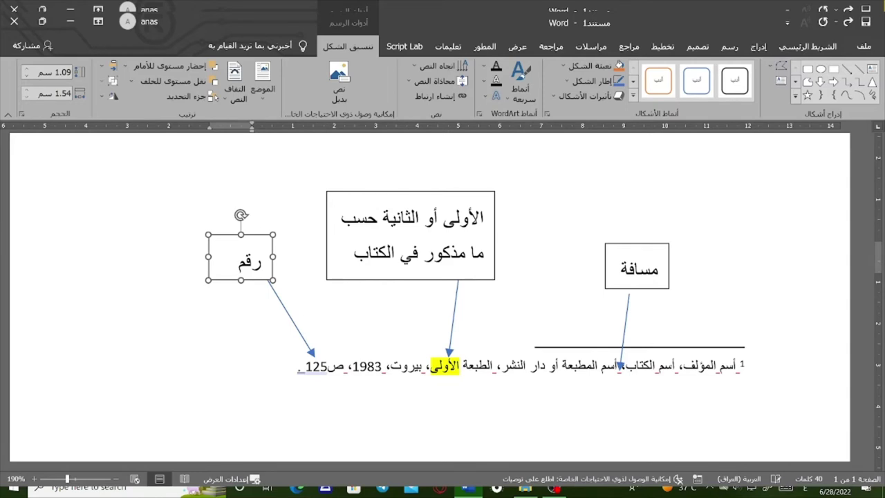
pyautogui.write(' الصفحة')
pyautogui.moveTo(206, 257); pyautogui.dragTo(158, 259)
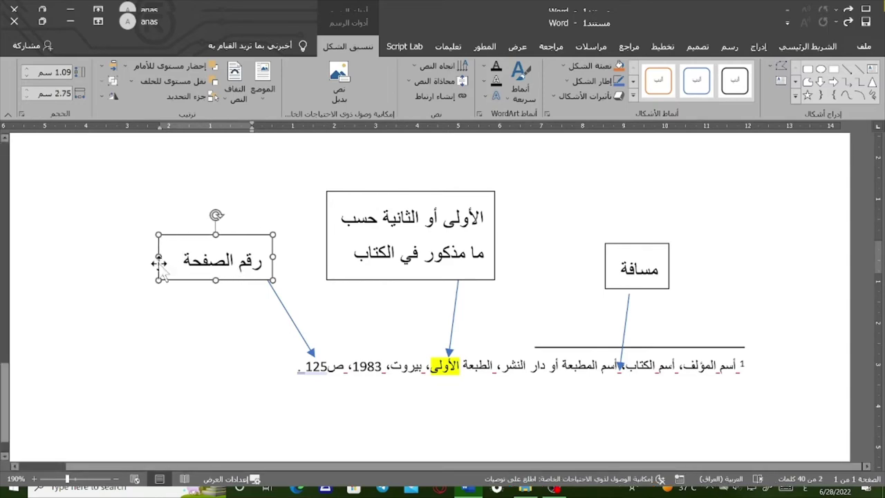
# Step: Select footnote number 1 in the footnote text
pyautogui.keyDown('ctrl'); pyautogui.scroll(4, 769, 345); pyautogui.keyUp('ctrl')
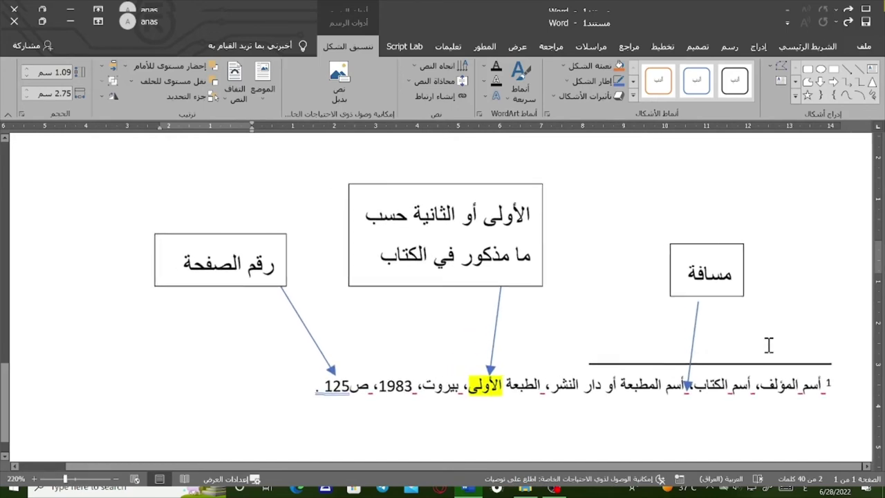
pyautogui.keyDown('ctrl'); pyautogui.scroll(2, 748, 387); pyautogui.keyUp('ctrl')
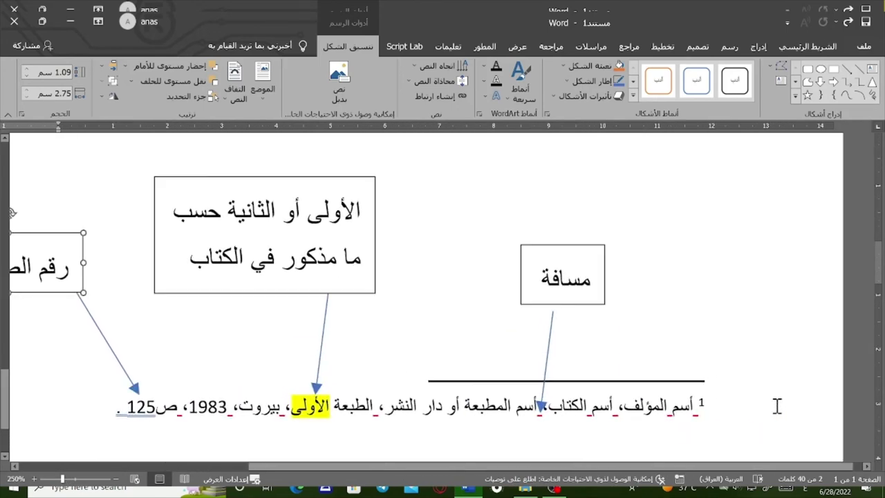
pyautogui.click(701, 404)
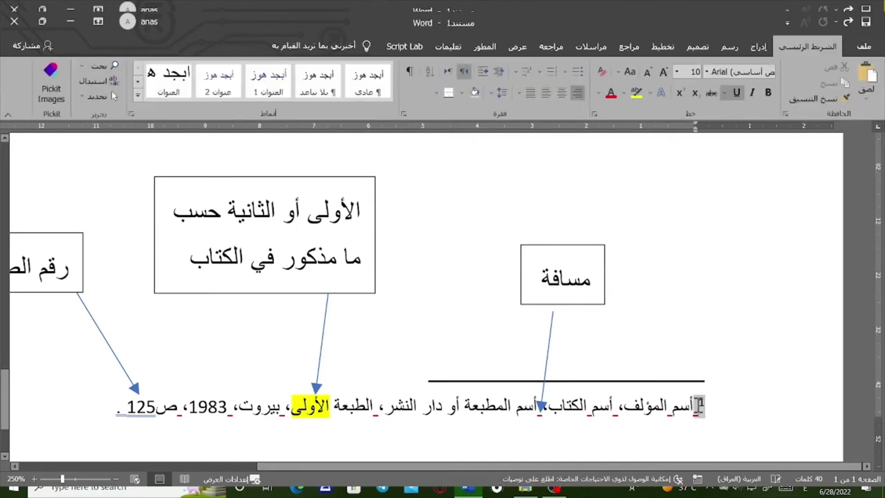
pyautogui.click(700, 405)
# Step: Undo the superscript on footnote 1 and replace the footnote's author placeholder with the author's name
pyautogui.click(678, 94)
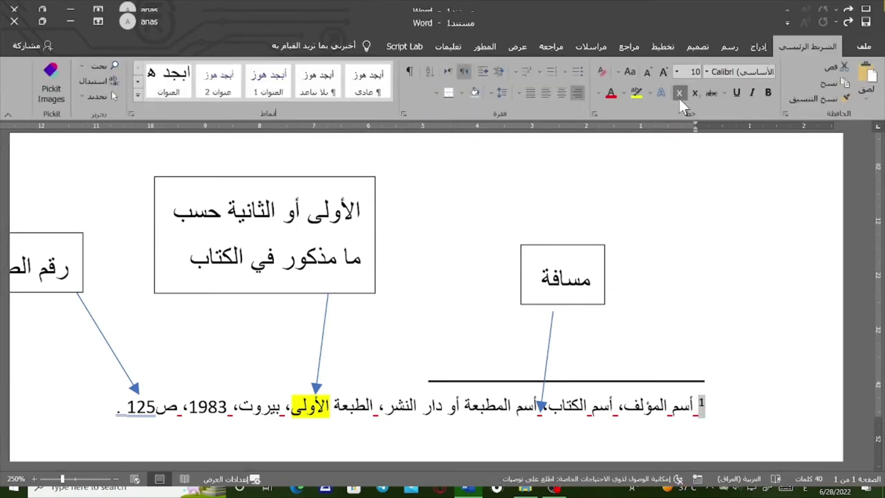
pyautogui.hotkey('ctrl', 'z')
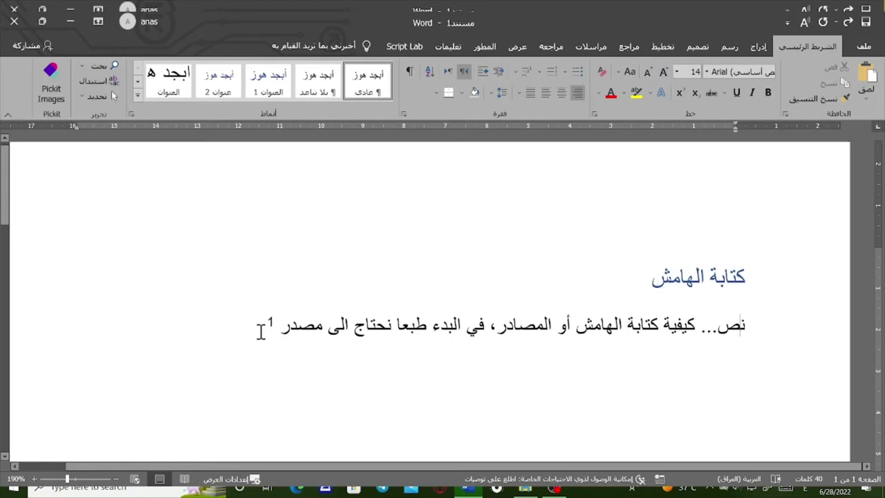
pyautogui.doubleClick(269, 325)
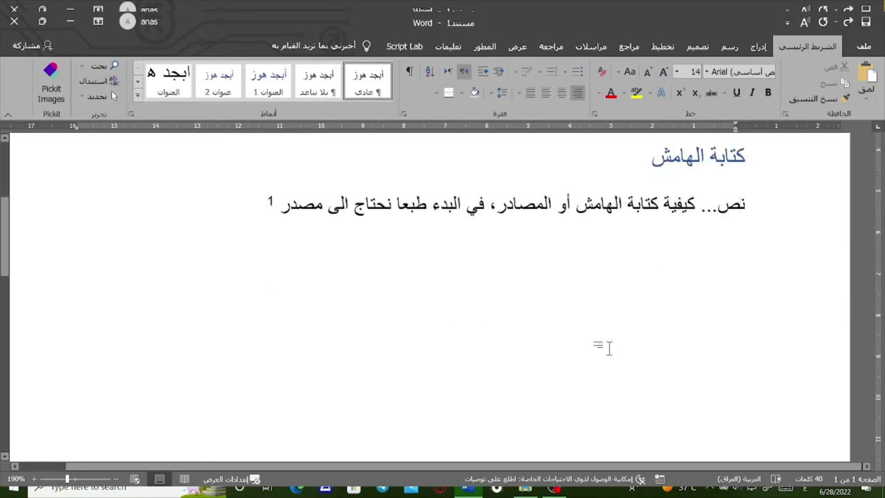
pyautogui.scroll(-15, 608, 350)
pyautogui.scroll(-3, 621, 366)
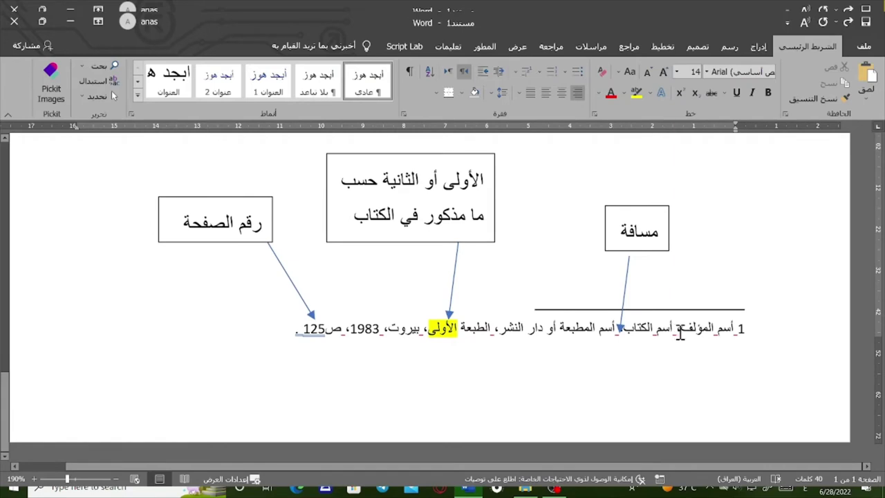
pyautogui.moveTo(680, 333); pyautogui.dragTo(732, 330)
pyautogui.write('ال')
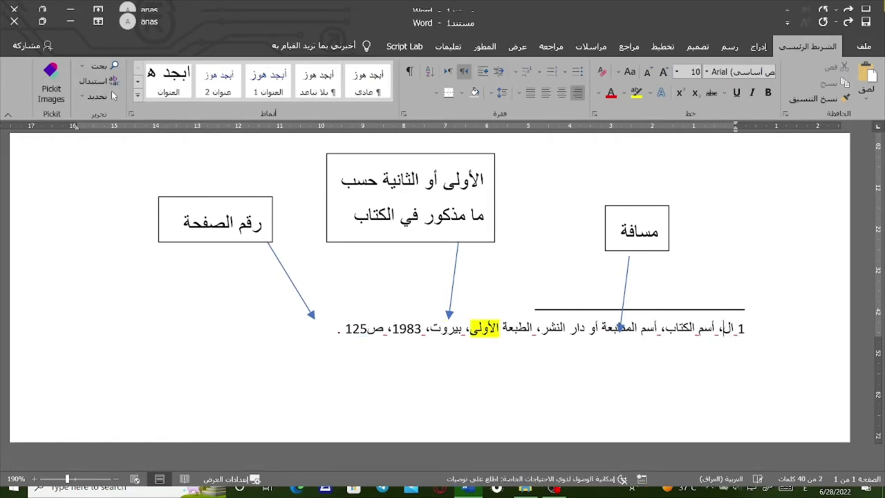
pyautogui.press('BackSpace')
pyautogui.write('براه')
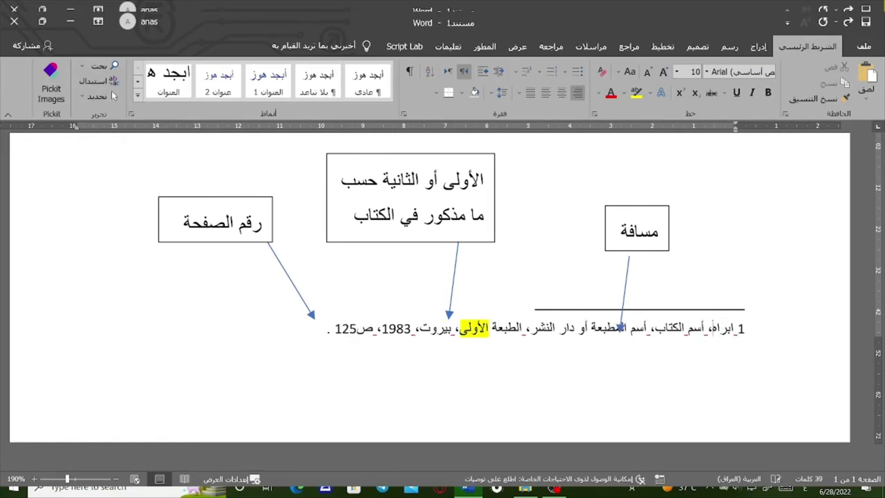
pyautogui.write('يم مذك')
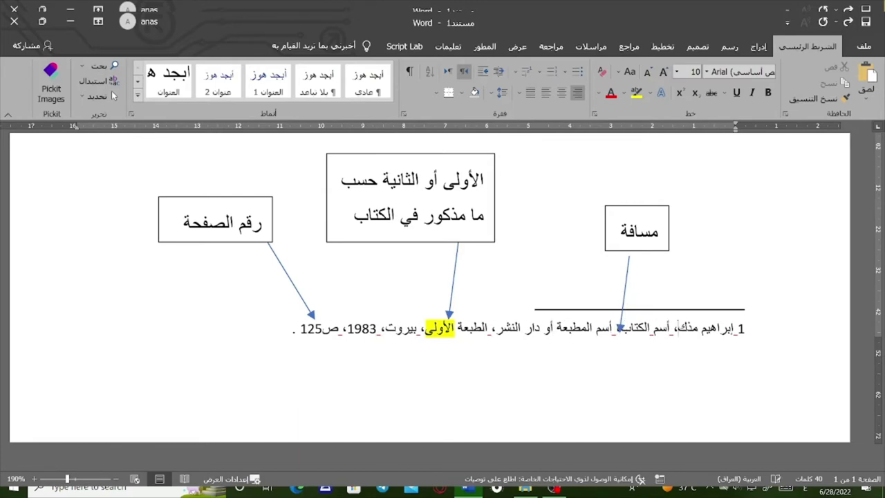
pyautogui.write('ور')
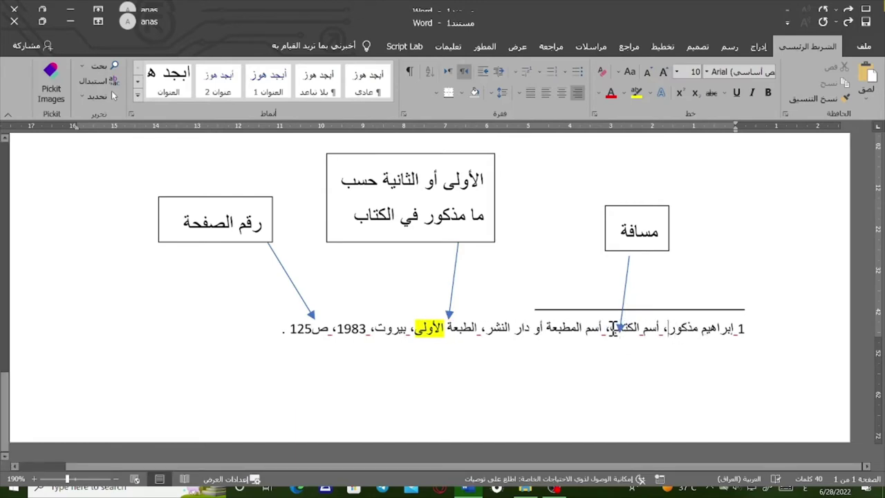
# Step: Replace the title and publisher placeholders with 'معجم المصطلحات' and 'دار الأعشى للنشر'
pyautogui.moveTo(612, 329); pyautogui.dragTo(658, 347)
pyautogui.write('معج')
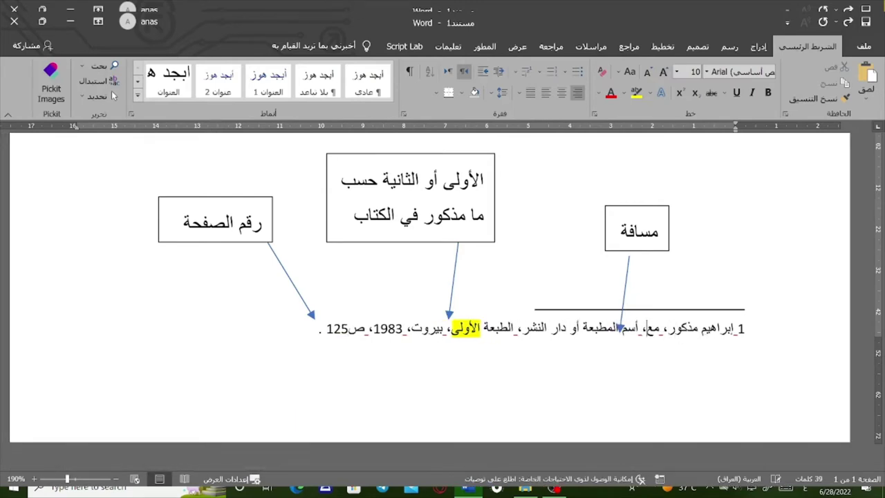
pyautogui.write('م المصط')
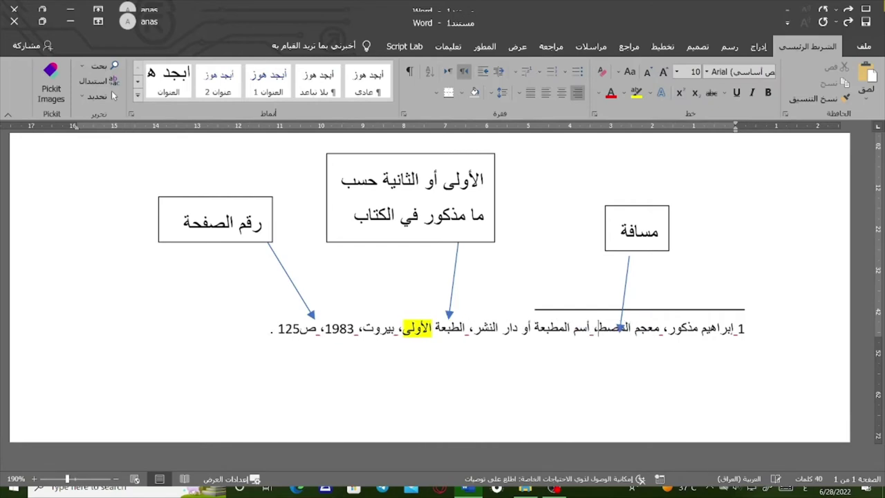
pyautogui.write('لحات')
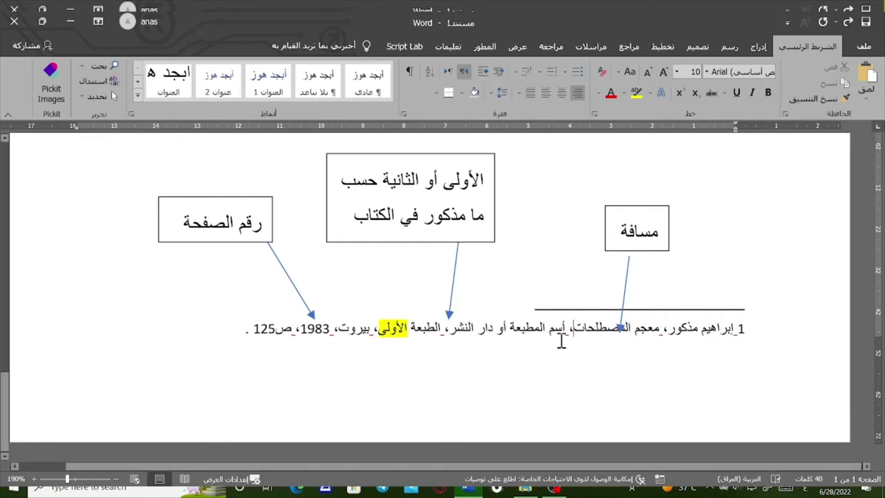
pyautogui.moveTo(451, 331); pyautogui.dragTo(563, 337)
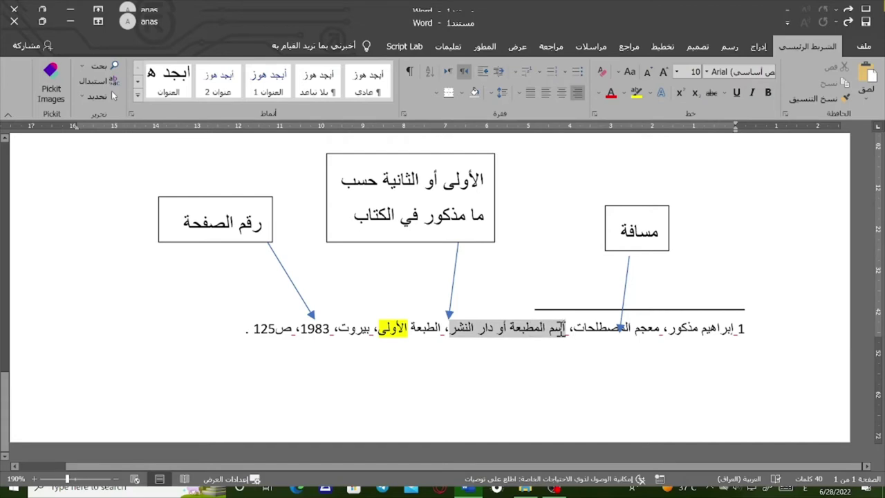
pyautogui.write('دار ')
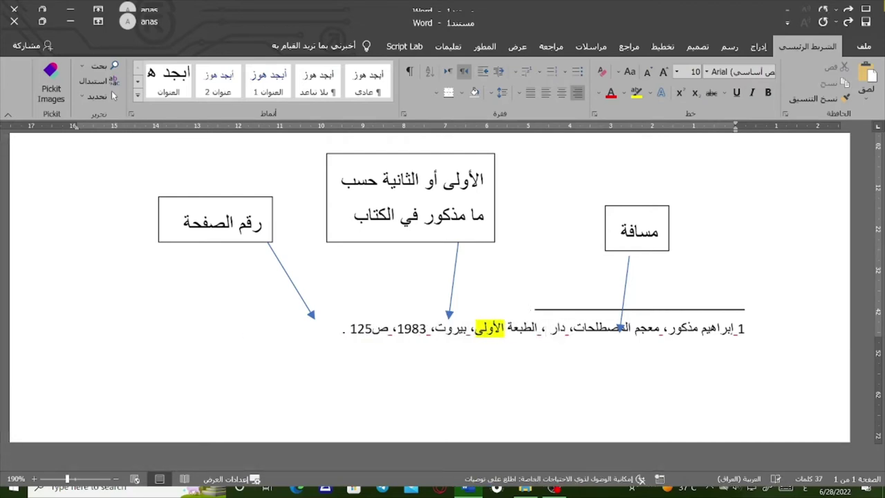
pyautogui.write('ا')
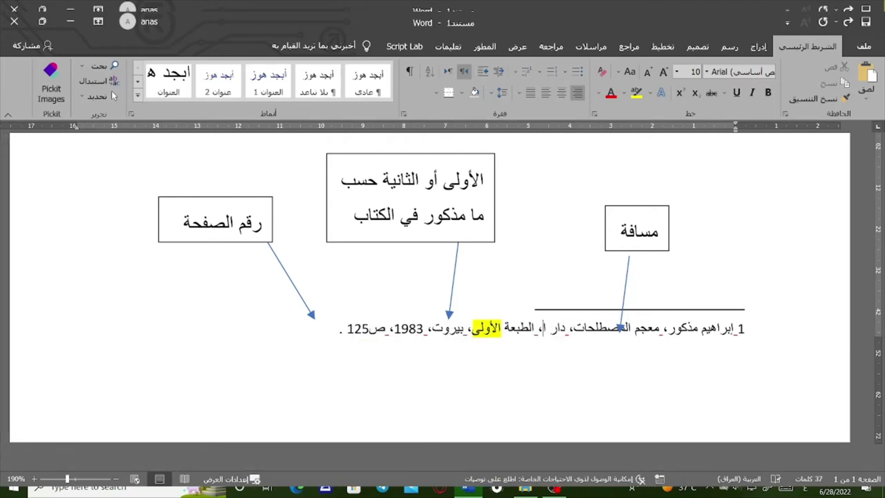
pyautogui.write('لأ')
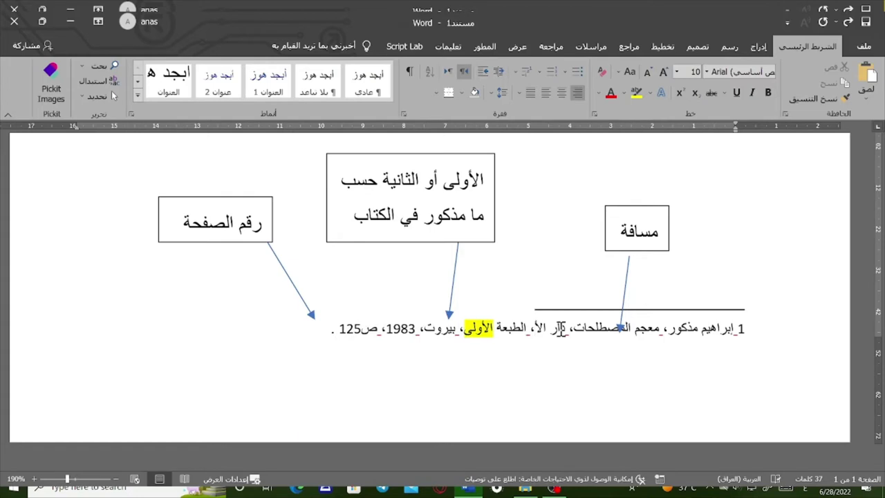
pyautogui.write('عشى ل')
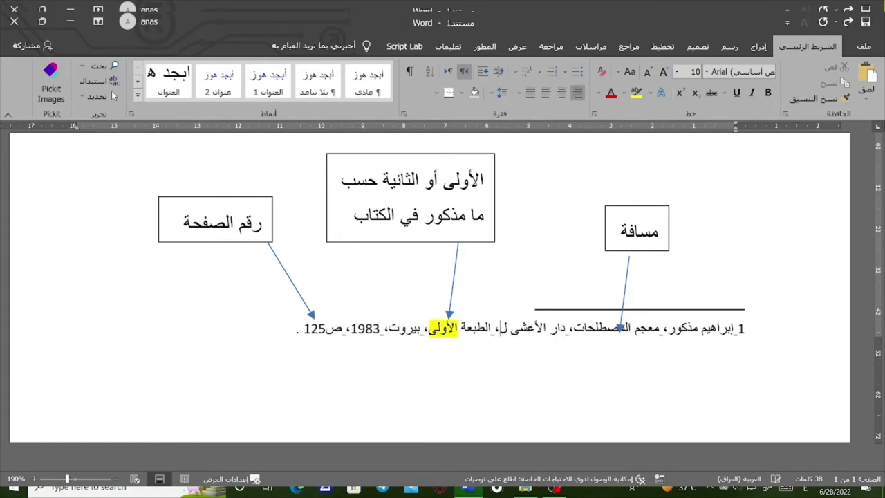
pyautogui.write('لنشر')
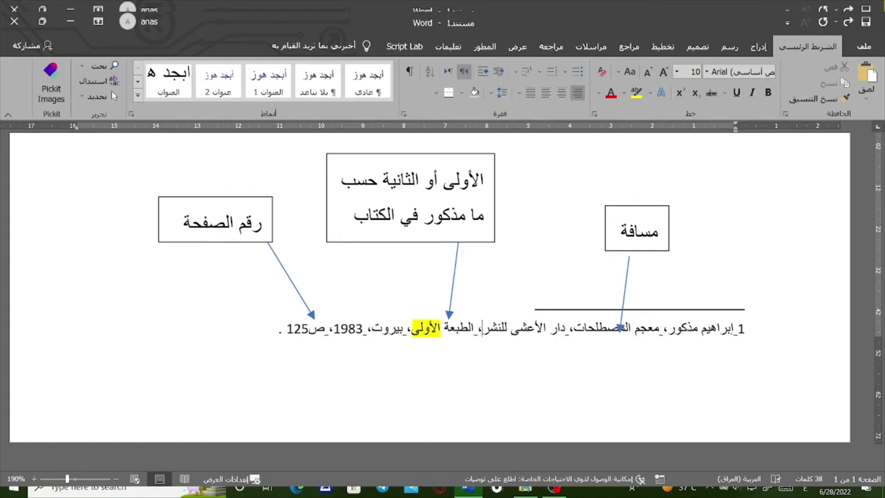
# Step: End the sentence after footnote reference 1 with a full stop and type 'أما اذا اردنا وضع نجمة اقتباس' below
pyautogui.scroll(10, 660, 304)
pyautogui.scroll(5, 660, 304)
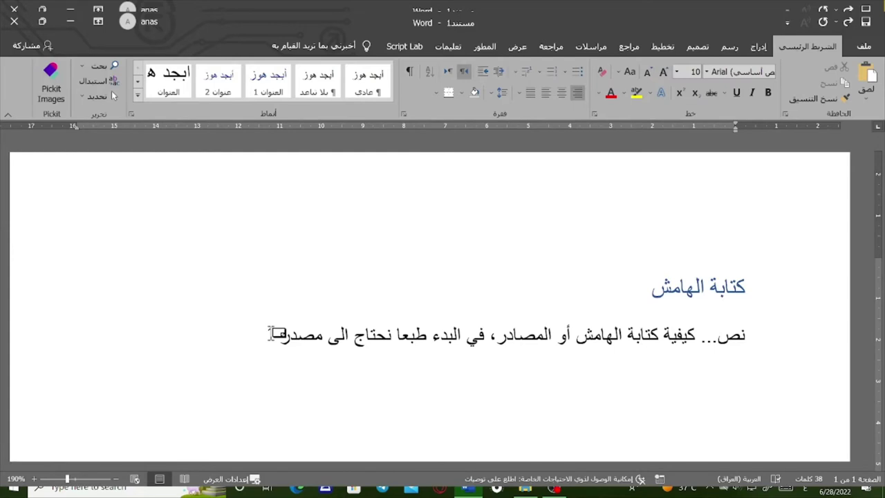
pyautogui.keyDown('ctrl'); pyautogui.scroll(-4, 613, 390); pyautogui.keyUp('ctrl')
pyautogui.keyDown('ctrl'); pyautogui.scroll(-5, 612, 388); pyautogui.keyUp('ctrl')
pyautogui.keyDown('ctrl'); pyautogui.scroll(-3, 612, 387); pyautogui.keyUp('ctrl')
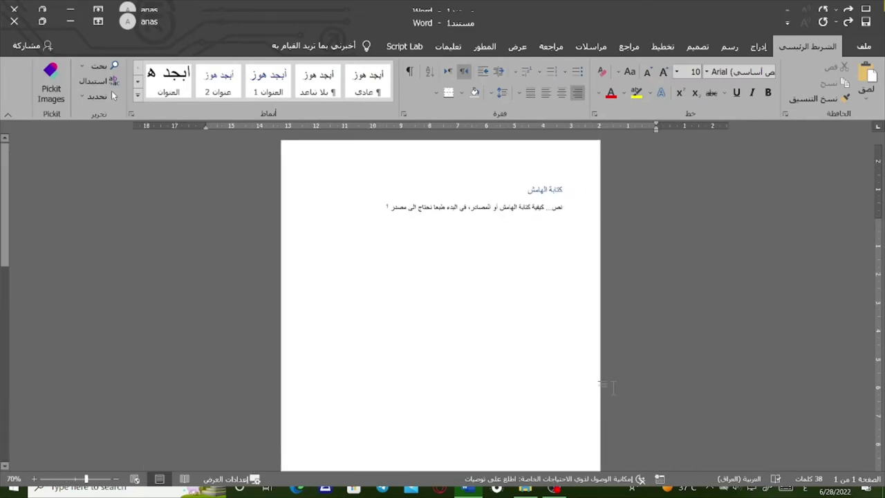
pyautogui.keyDown('ctrl'); pyautogui.scroll(8, 612, 387); pyautogui.keyUp('ctrl')
pyautogui.keyDown('ctrl'); pyautogui.scroll(2, 612, 386); pyautogui.keyUp('ctrl')
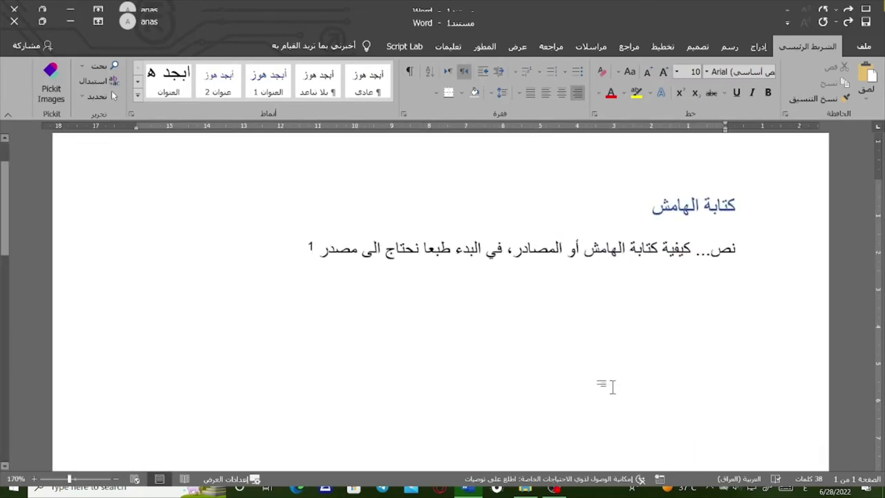
pyautogui.click(307, 249)
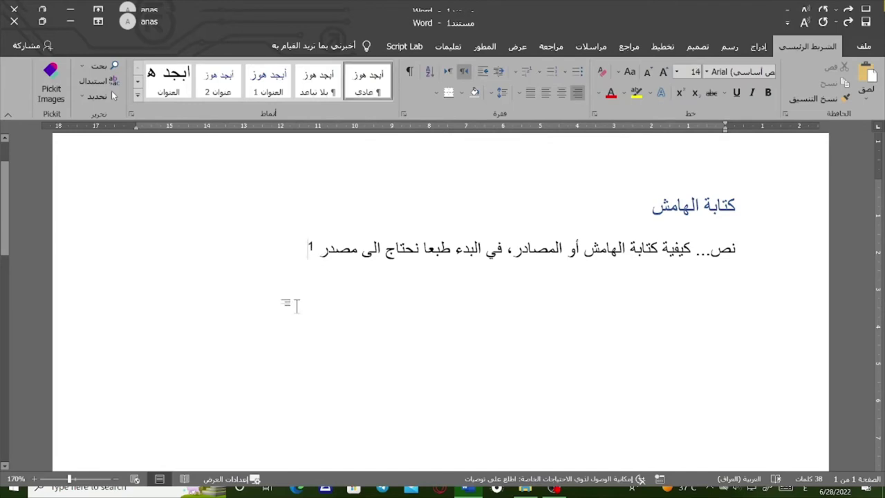
pyautogui.write('.')
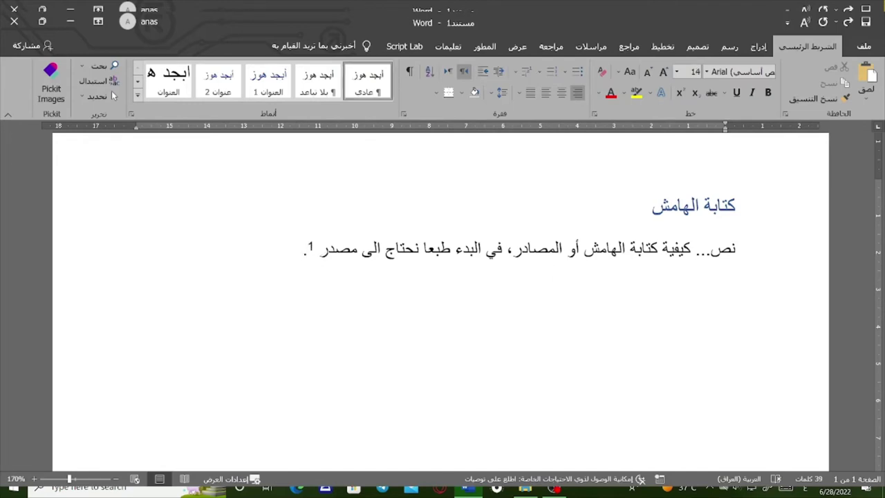
pyautogui.write('ما اذا اردنا و')
pyautogui.write('ضع')
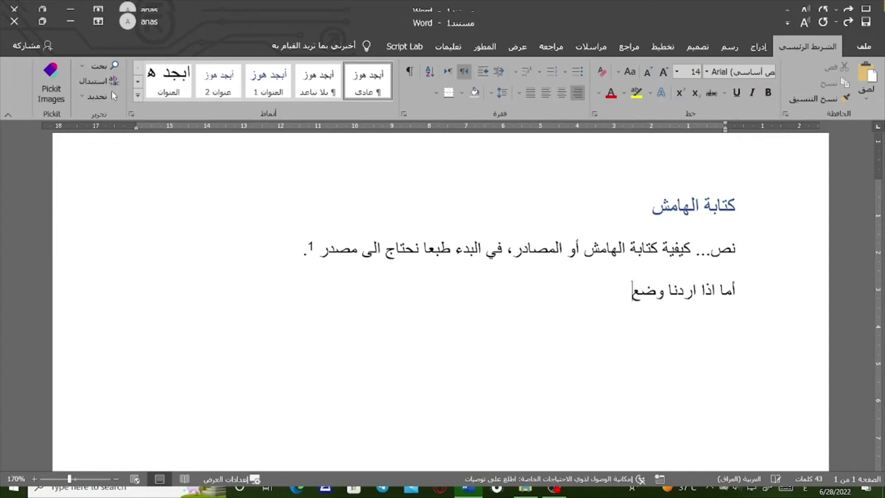
pyautogui.write(' نجمة ا')
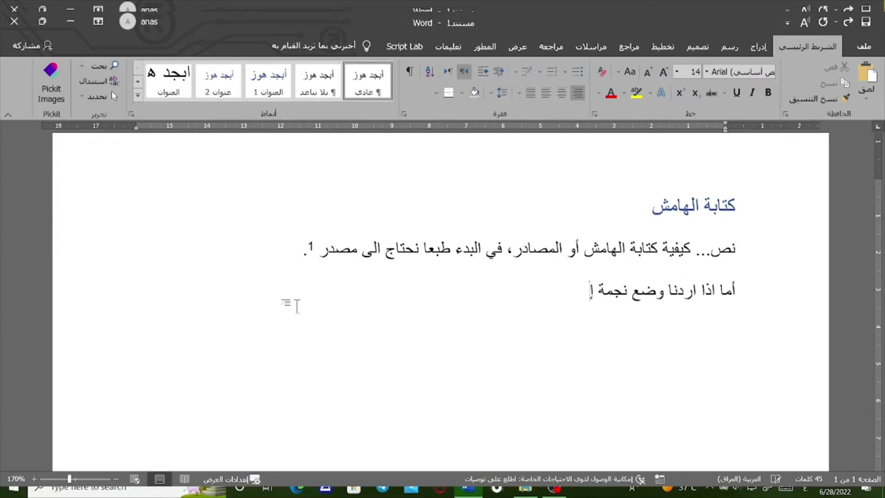
pyautogui.write('قتبا')
pyautogui.write('س')
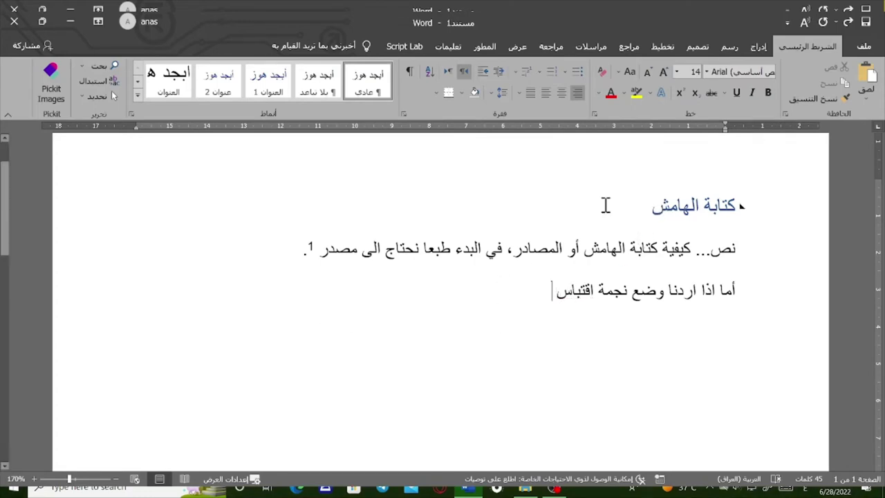
# Step: Open the References tab's footnote and citation tools
pyautogui.click(631, 47)
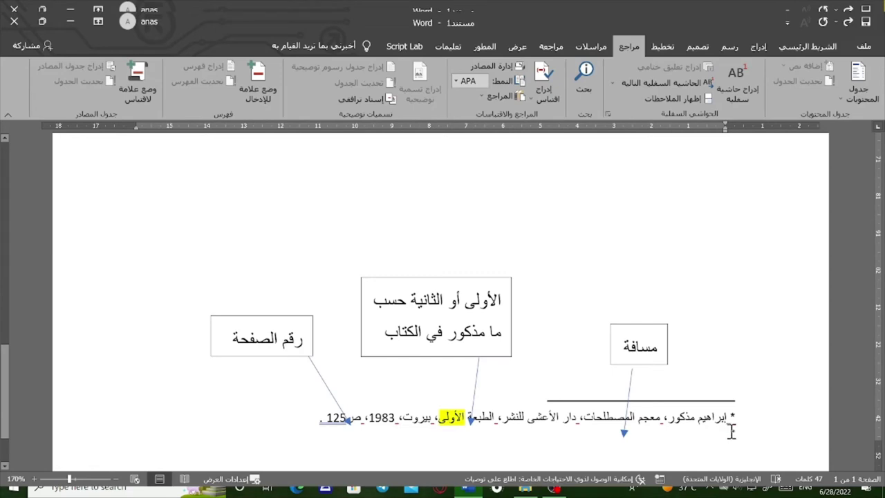
# Step: Write 'تستخدم النجمة لتوضيح التعاريف أو المصطلحات' in Arabic after the second footnote asterisk
pyautogui.doubleClick(733, 433)
pyautogui.click(814, 44)
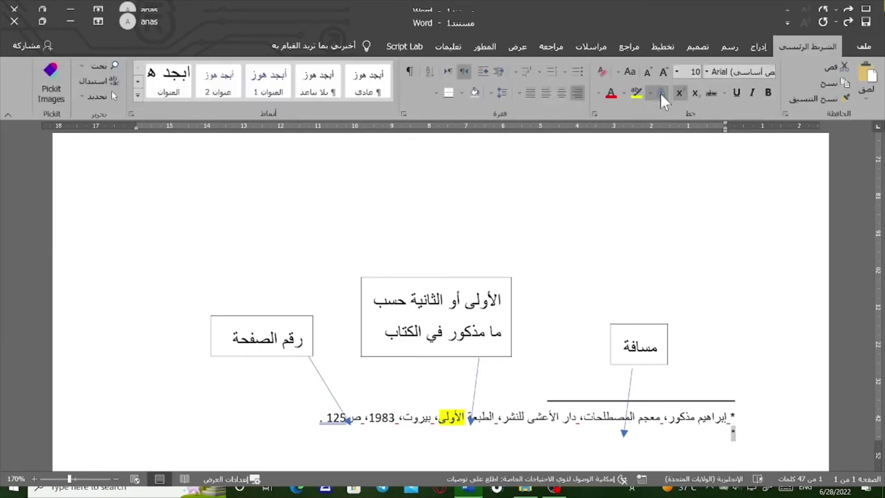
pyautogui.click(718, 433)
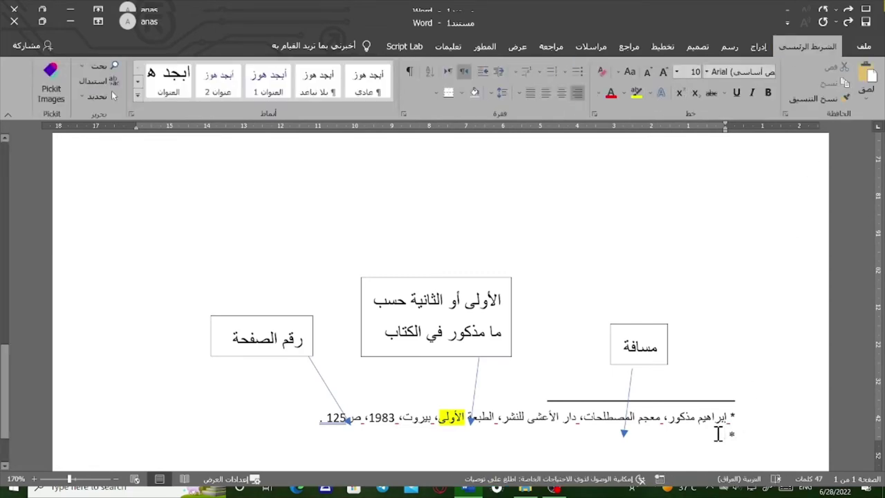
pyautogui.write('jsjo')
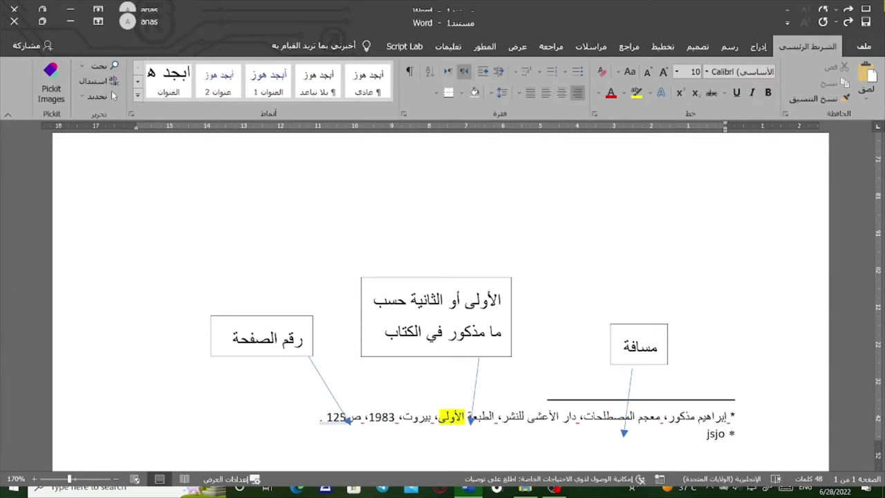
pyautogui.write(']l')
pyautogui.press('BackSpace')
pyautogui.press('BackSpace')
pyautogui.press('BackSpace')
pyautogui.press('BackSpace')
pyautogui.press('BackSpace')
pyautogui.press('BackSpace')
pyautogui.hotkey('alt', 'shift')
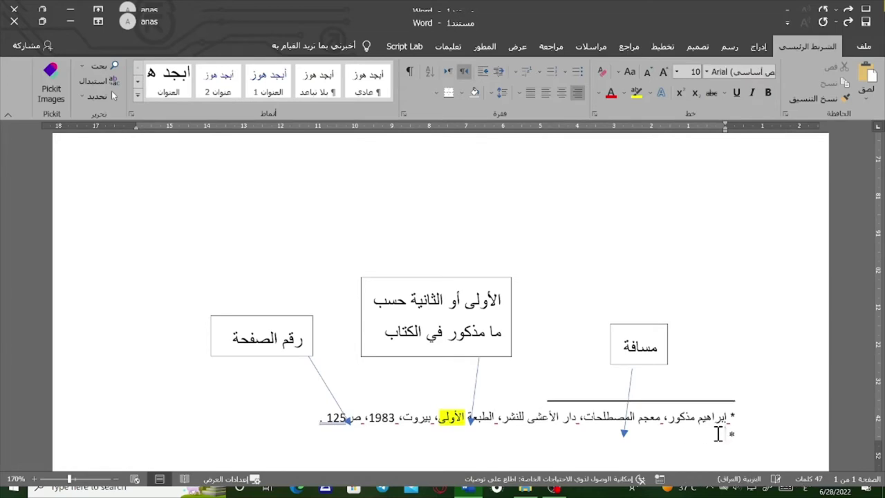
pyautogui.write(' تستخد')
pyautogui.write('م النجمة ')
pyautogui.write('لتوضيح')
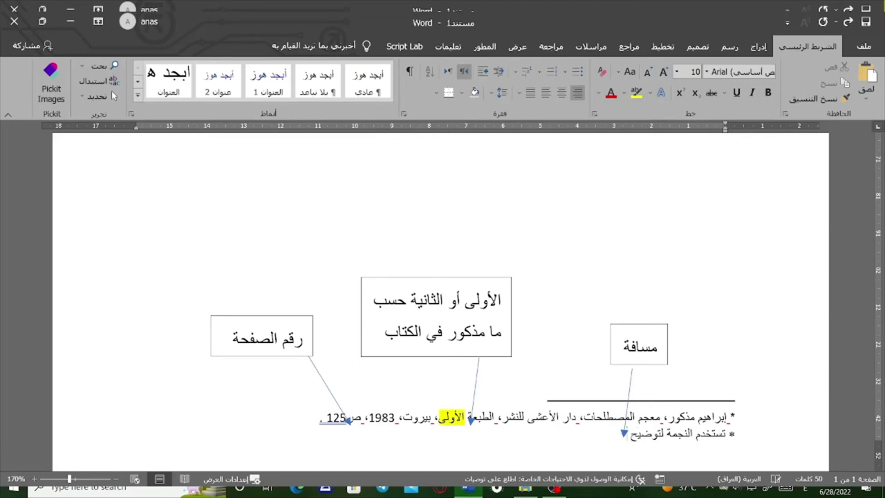
pyautogui.write(' المعاريف')
pyautogui.write(' أو الم')
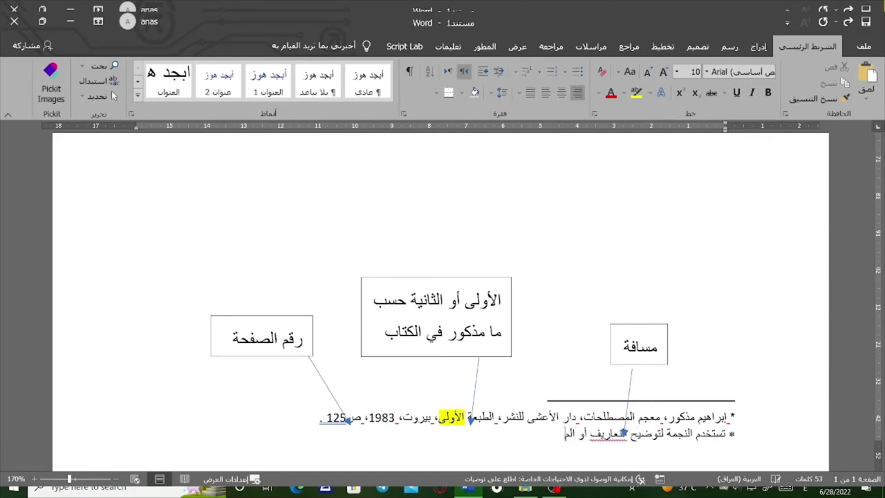
pyautogui.write('صطلح')
pyautogui.write('ات')
# Step: Move the مسافة callout box up and right, with its arrow pointing at معجم
pyautogui.scroll(-1, 774, 397)
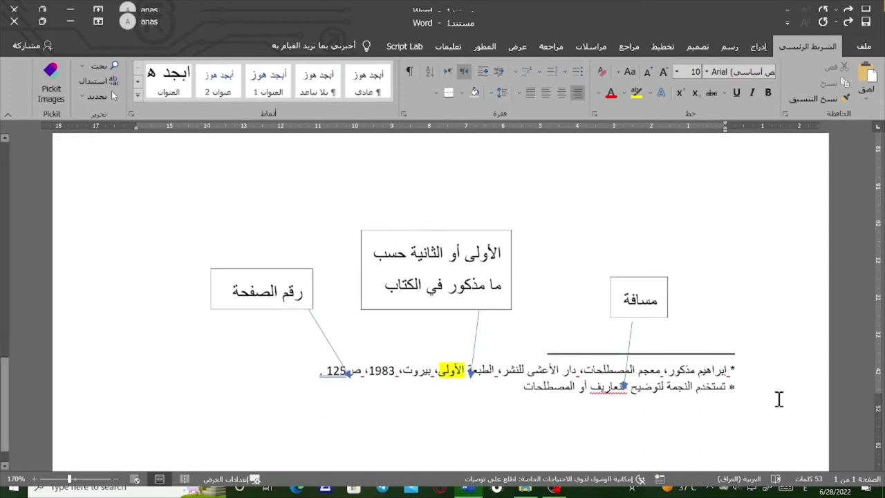
pyautogui.click(627, 353)
pyautogui.moveTo(627, 352); pyautogui.dragTo(665, 334)
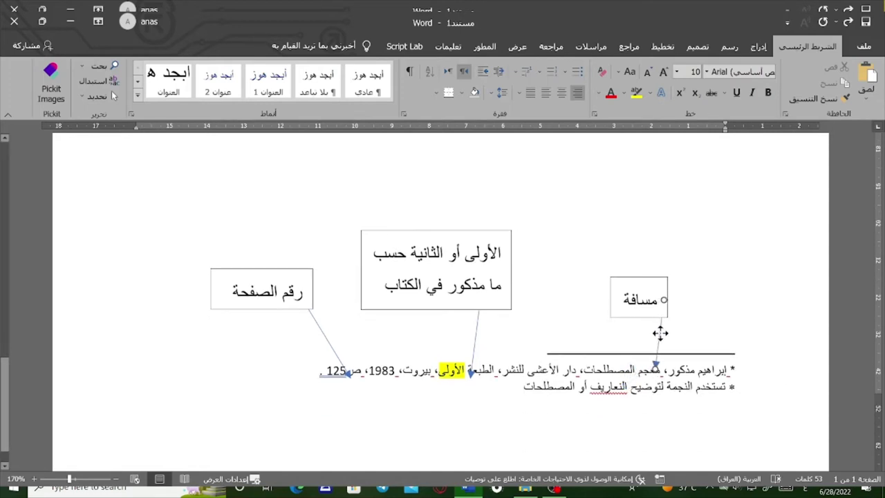
pyautogui.moveTo(627, 316); pyautogui.dragTo(657, 293)
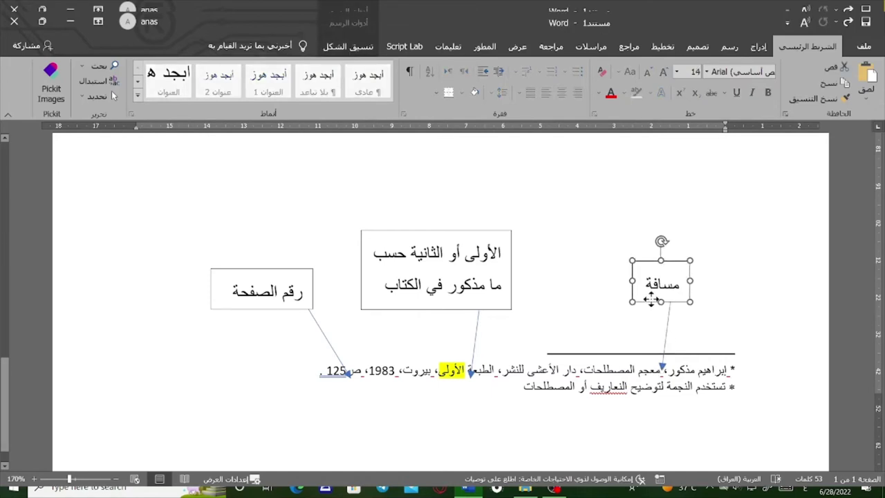
# Step: Put a superscript asterisk after اقتباس, then turn superscript off
pyautogui.click(619, 388)
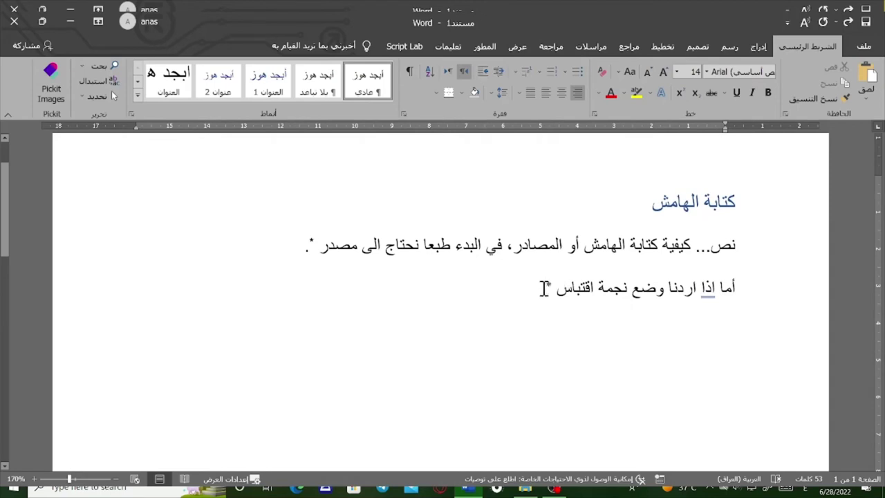
pyautogui.write('.*')
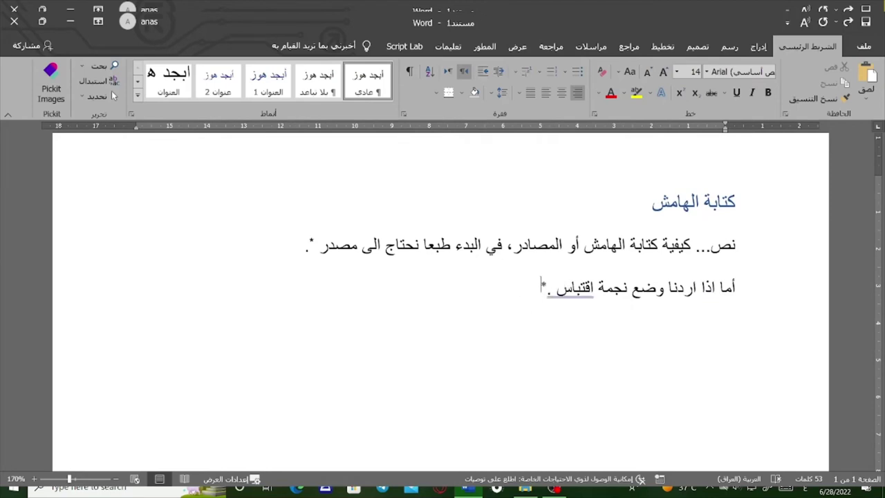
pyautogui.press('BackSpace')
pyautogui.press('BackSpace')
pyautogui.hotkey('ctrl', 'shift', '=')
pyautogui.write('*')
pyautogui.hotkey('ctrl', 'shift', '=')
# Step: Continue the line with 'أما أذا أرنا وضع تعريف ثاني سيكون لدينا هنا نجمتين'
pyautogui.write('أ')
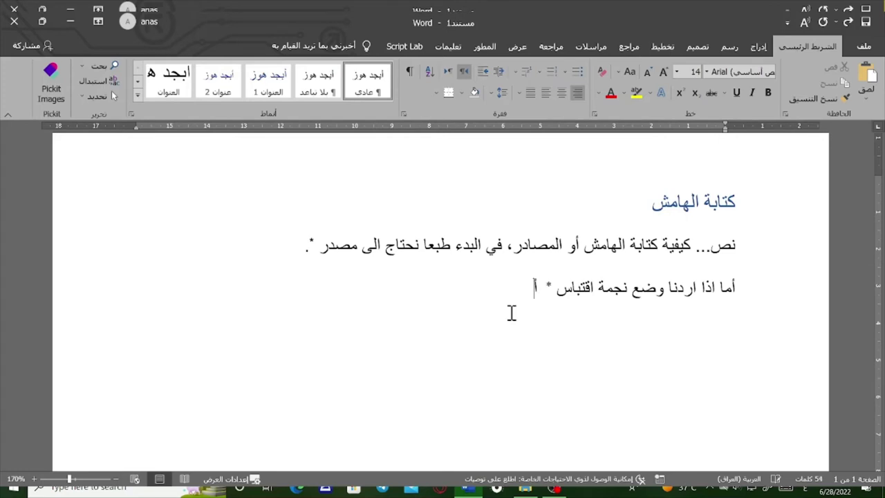
pyautogui.write('ما')
pyautogui.write(' أ')
pyautogui.write('ذا أرنا')
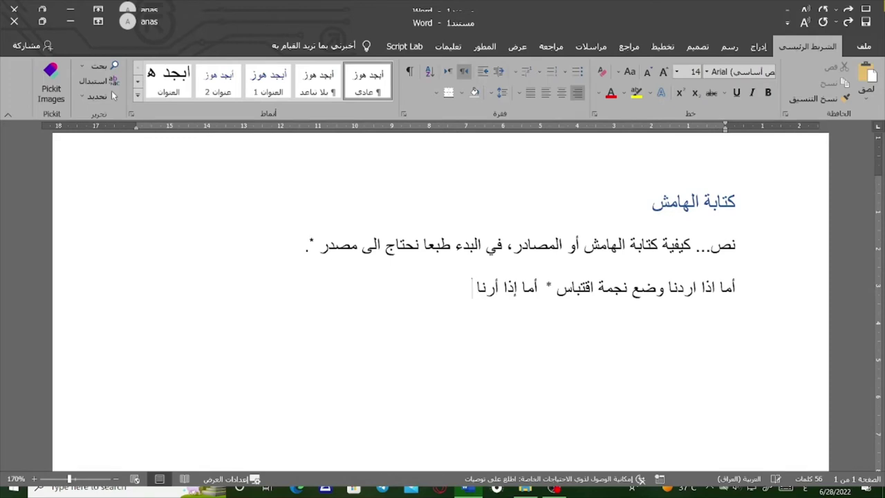
pyautogui.write(' وضع تع')
pyautogui.write('ريف ثل')
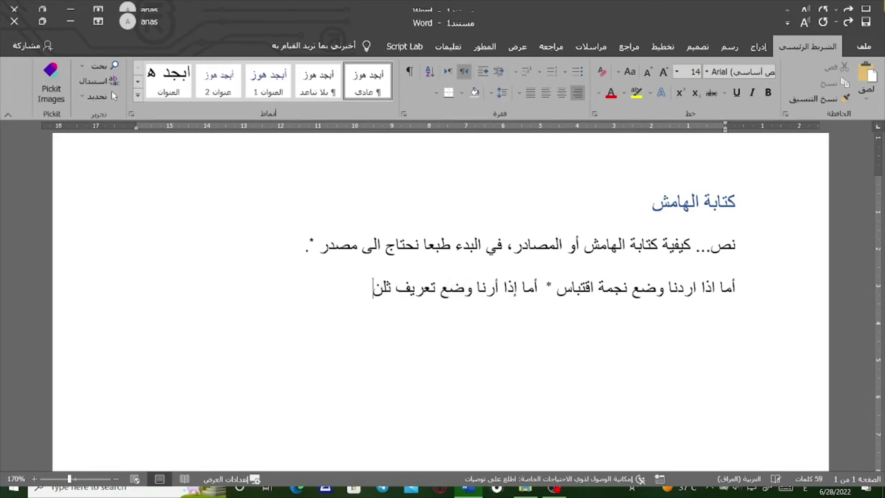
pyautogui.write('ني')
pyautogui.press('BackSpace')
pyautogui.press('BackSpace')
pyautogui.press('BackSpace')
pyautogui.press('BackSpace')
pyautogui.press('BackSpace')
pyautogui.write('ثاني سيكون')
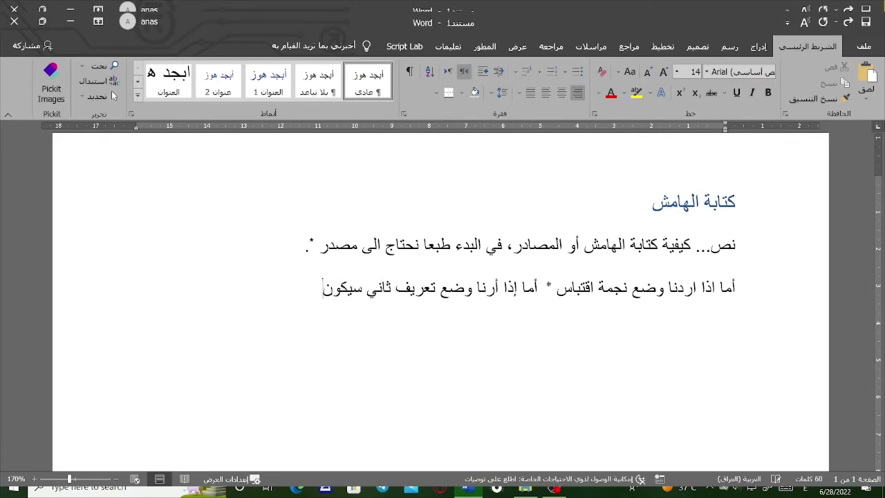
pyautogui.write(' لدينا هنا')
pyautogui.write(' نجمتين')
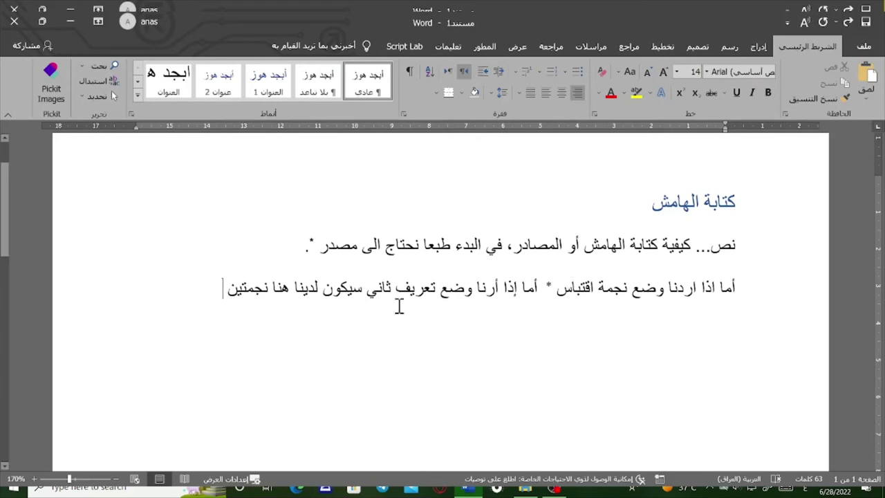
# Step: Insert a ** footnote after نجمتين, explaining the same method applies to a third definition on the page
pyautogui.click(632, 47)
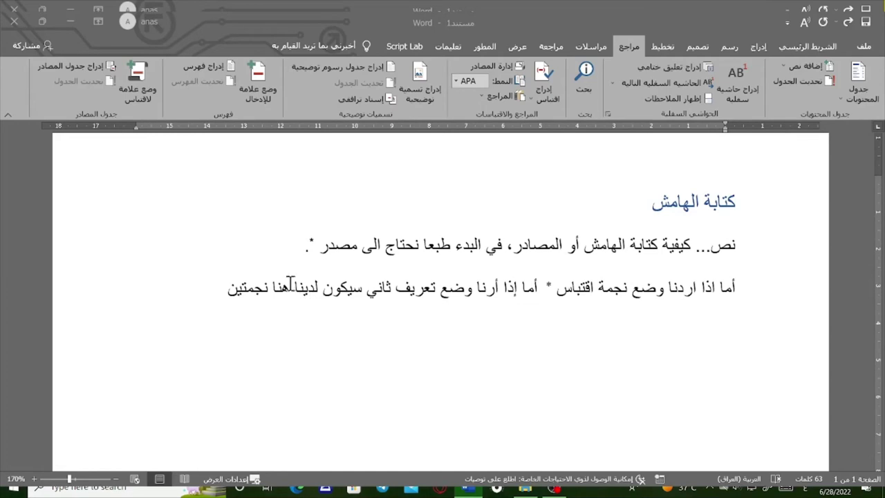
pyautogui.hotkey('ctrl', 'alt', 'f')
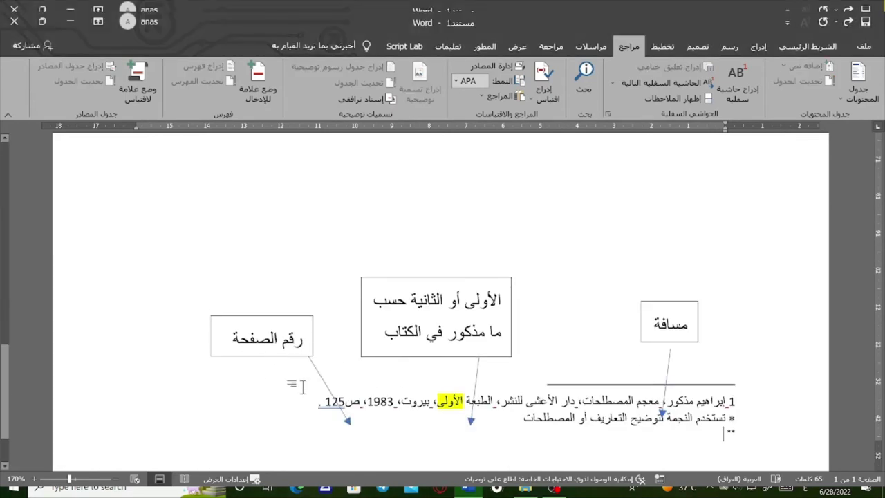
pyautogui.doubleClick(729, 432)
pyautogui.click(802, 47)
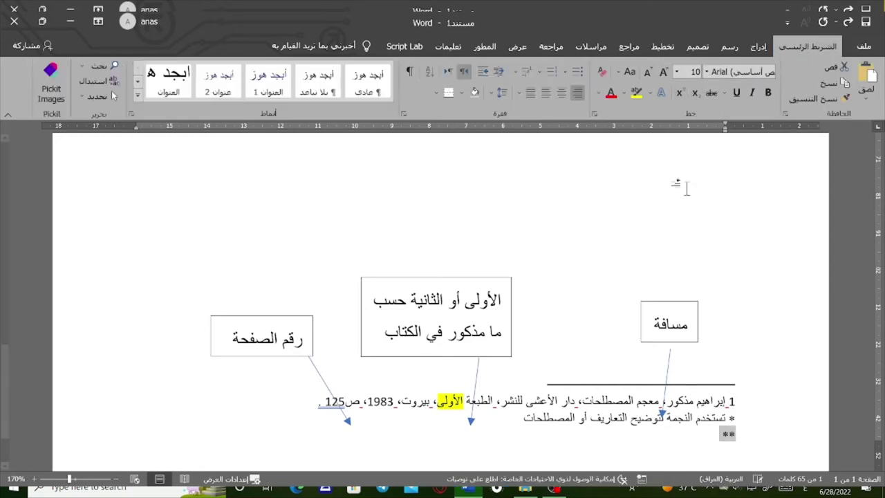
pyautogui.click(695, 435)
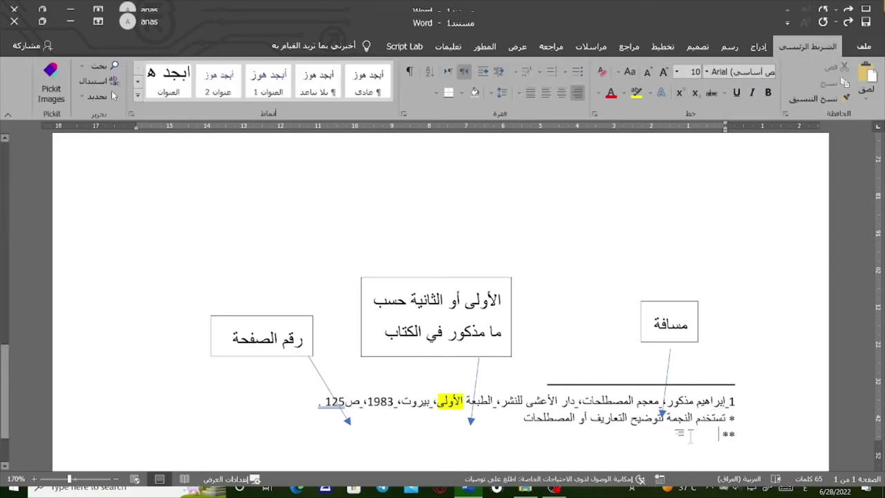
pyautogui.write('وم')
pyautogui.write('ك')
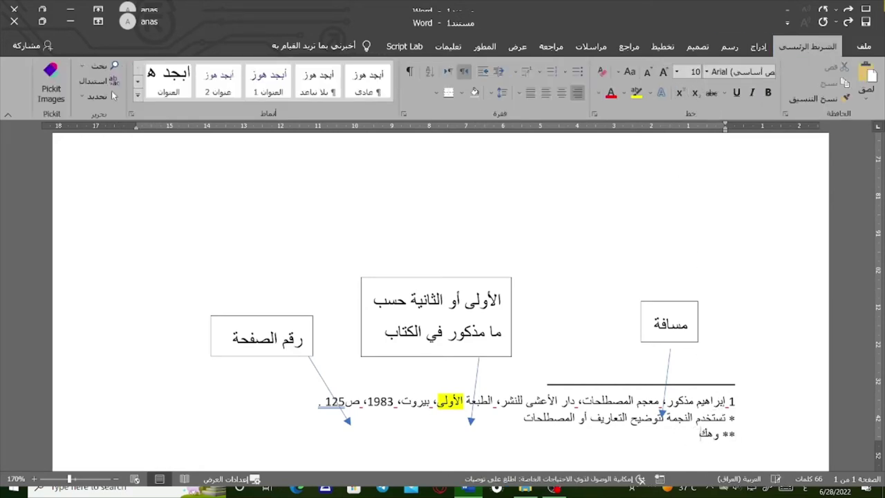
pyautogui.write('ذا بنفس')
pyautogui.write(' الطريقة')
pyautogui.write(' اذا اص')
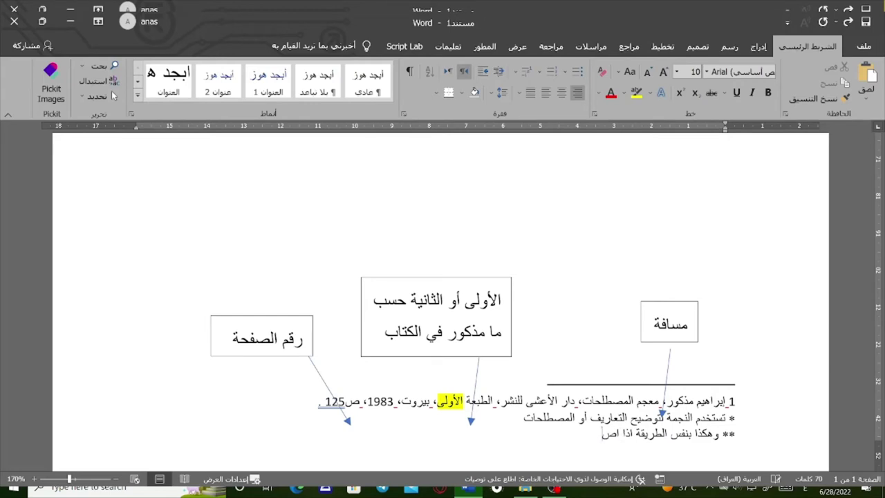
pyautogui.write('بح عند')
pyautogui.write('نا تعريف')
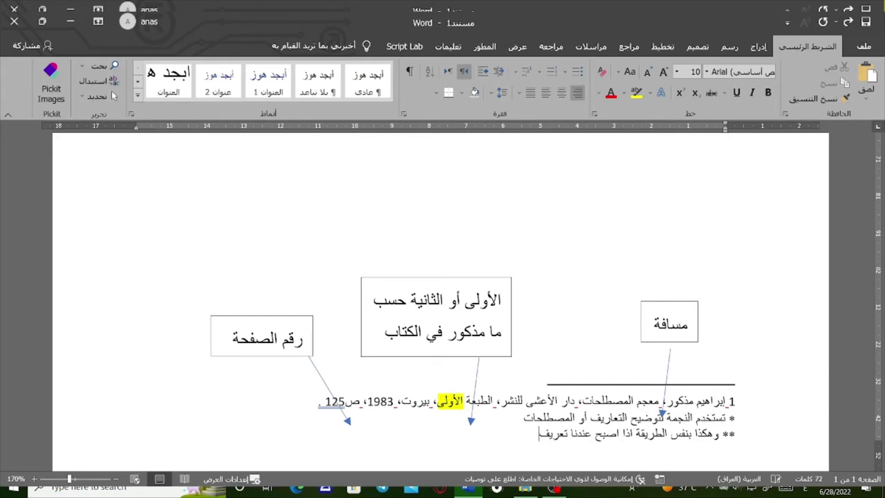
pyautogui.write(' ثالث في ن')
pyautogui.write('فس ال')
pyautogui.write('صفحة.')
# Step: Continue the paragraph with 'أما أذا كان التعاريف الرابع في صفحة جديدة نعيد العد من النجمة'
pyautogui.scroll(10, 605, 455)
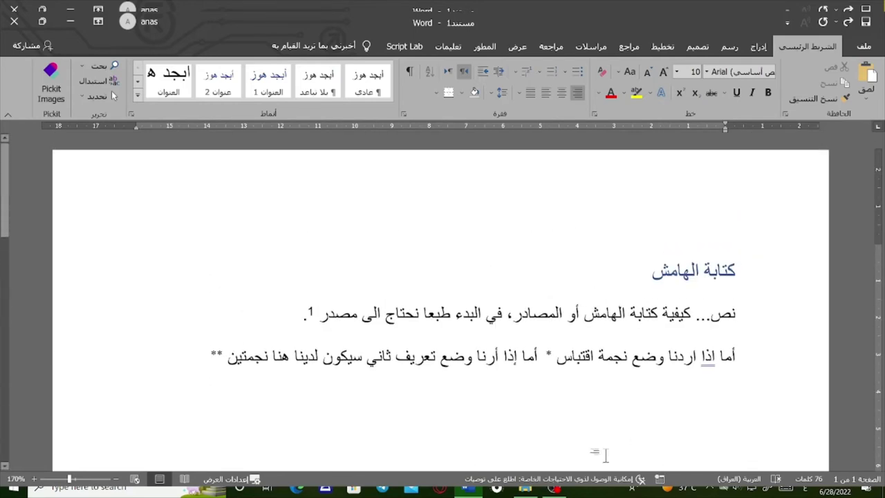
pyautogui.click(207, 356)
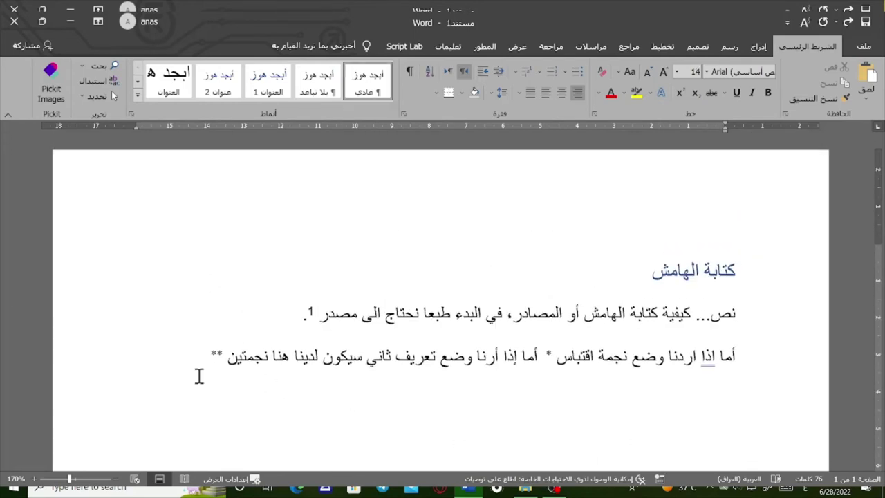
pyautogui.write(' ، أما أ')
pyautogui.write('ذا كان ا')
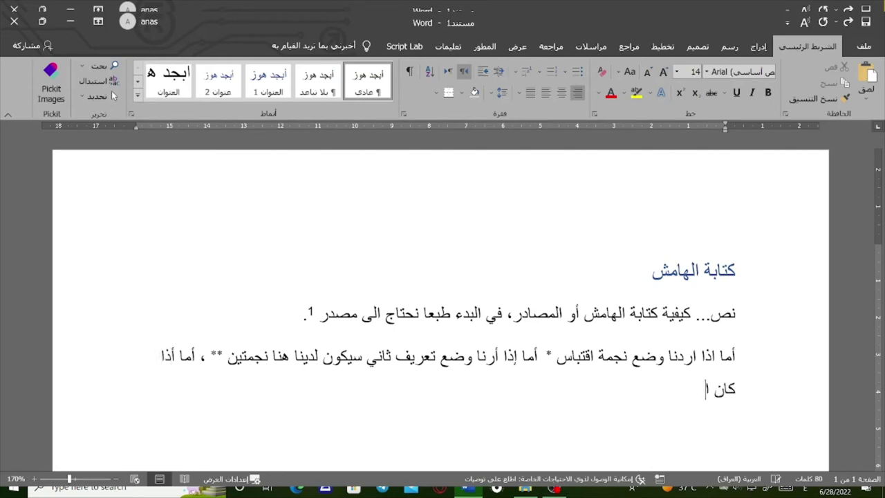
pyautogui.write('ت')
pyautogui.press('BackSpace')
pyautogui.write('ل')
pyautogui.write('تعاري')
pyautogui.write('ف')
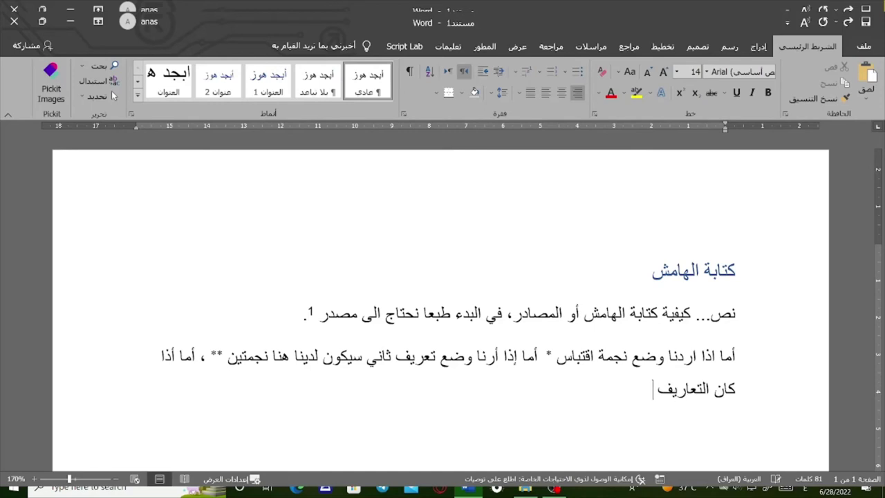
pyautogui.write(' الرابع ف')
pyautogui.write('ي صفح')
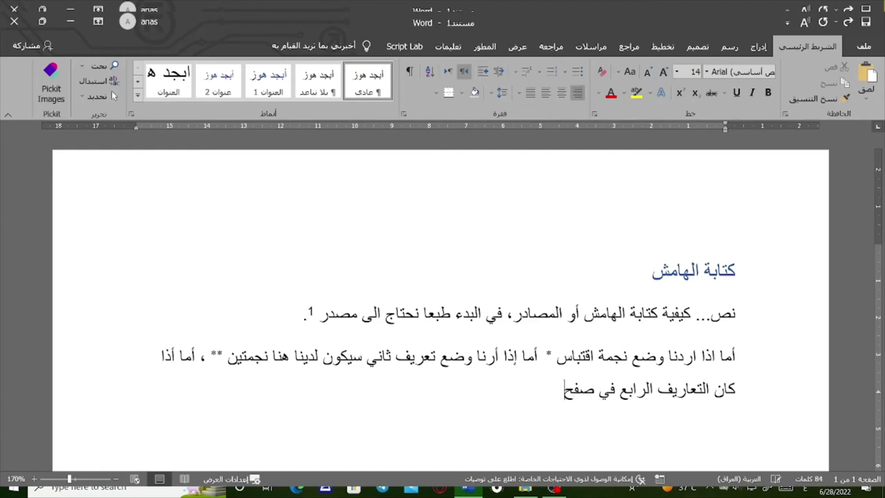
pyautogui.write('ة جديدة')
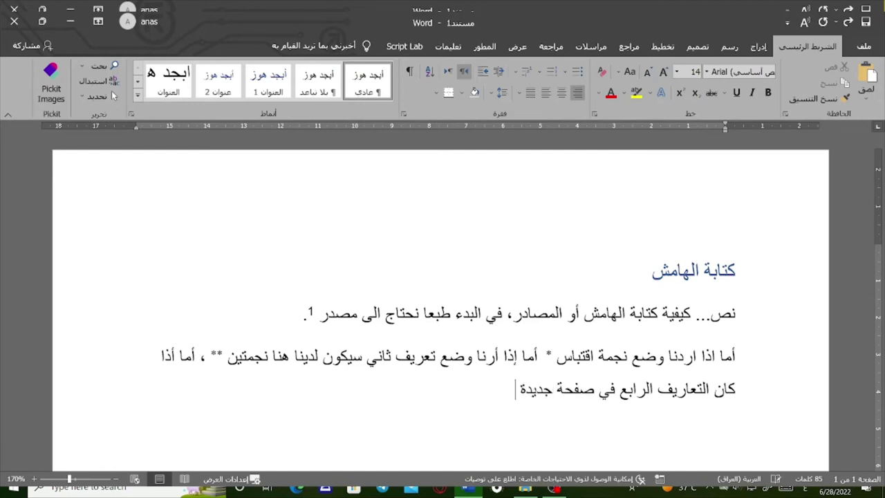
pyautogui.write(' نعيد')
pyautogui.write(' العد من الن')
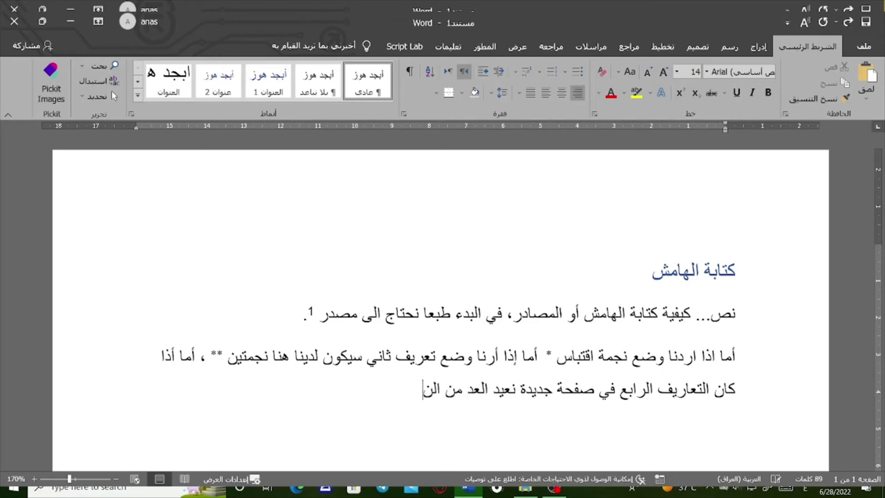
pyautogui.write('جمة.')
pyautogui.keyDown('ctrl'); pyautogui.scroll(-6, 367, 304); pyautogui.keyUp('ctrl')
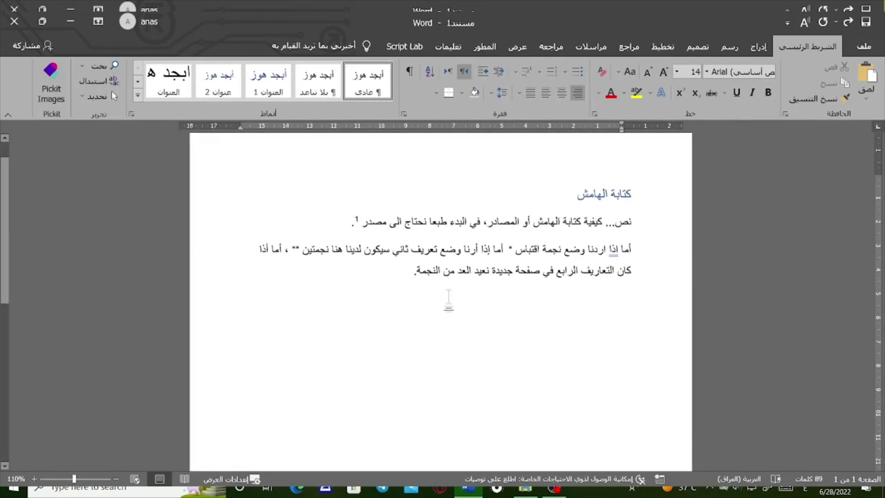
pyautogui.scroll(-10, 448, 301)
pyautogui.scroll(5, 448, 301)
pyautogui.scroll(6, 448, 301)
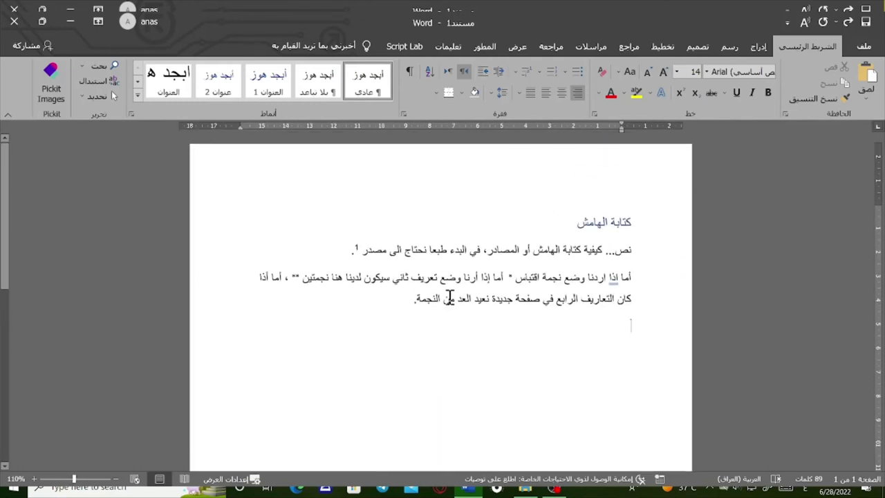
# Step: On page 2, type 'هنا بدأنا صفحة جديدة، إذا اصبح لدينا اقتباس جديد نضغط على ( Alt+ ctrl+F )'
pyautogui.click(662, 47)
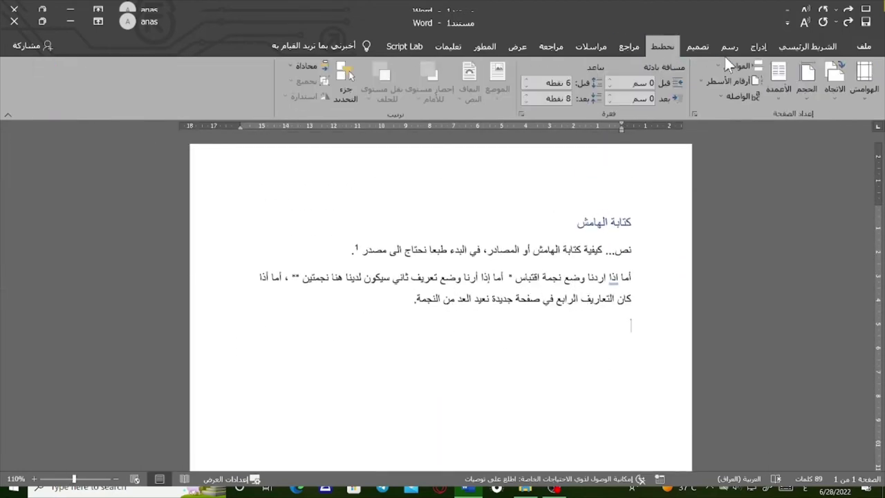
pyautogui.scroll(-6, 685, 249)
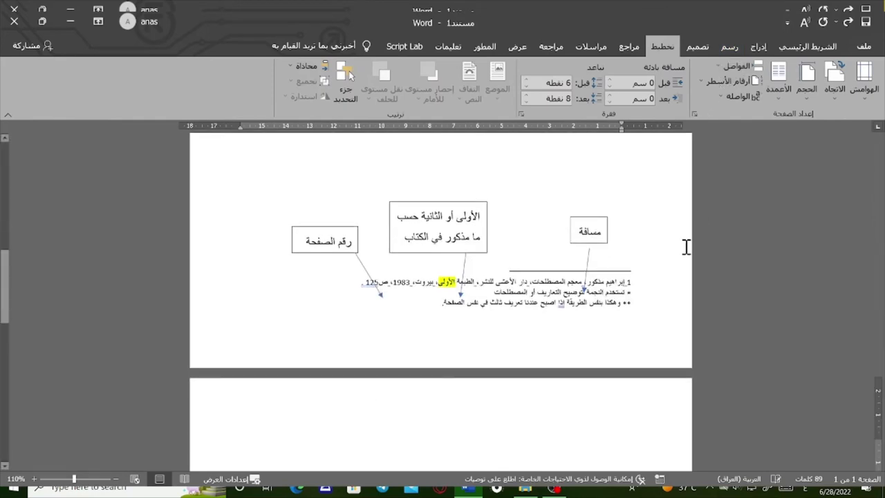
pyautogui.scroll(-3, 673, 231)
pyautogui.scroll(-2, 726, 241)
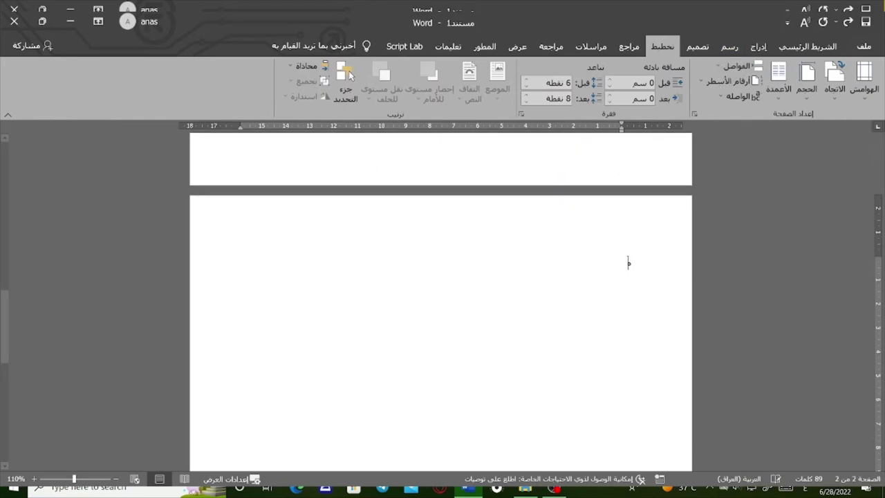
pyautogui.write('هنا بدأنا صفحة جديدة.')
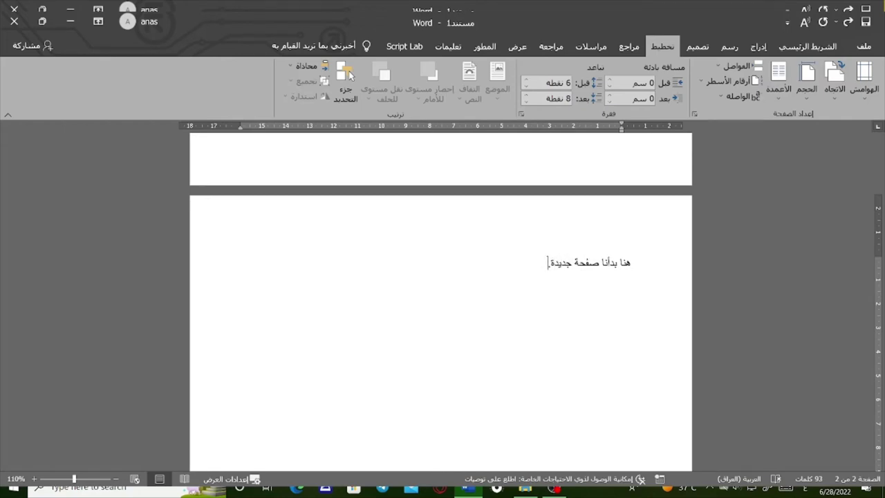
pyautogui.keyDown('ctrl'); pyautogui.scroll(4, 766, 251); pyautogui.keyUp('ctrl')
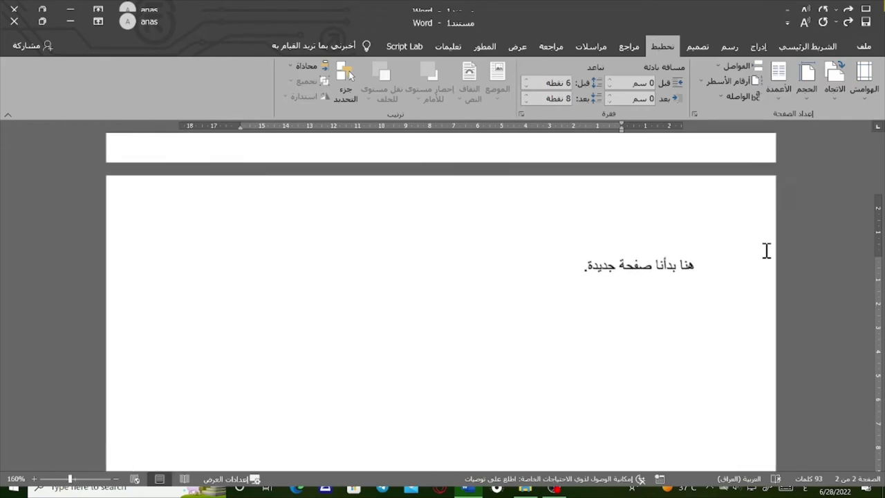
pyautogui.keyDown('ctrl'); pyautogui.scroll(1, 758, 273); pyautogui.keyUp('ctrl')
pyautogui.write('إ')
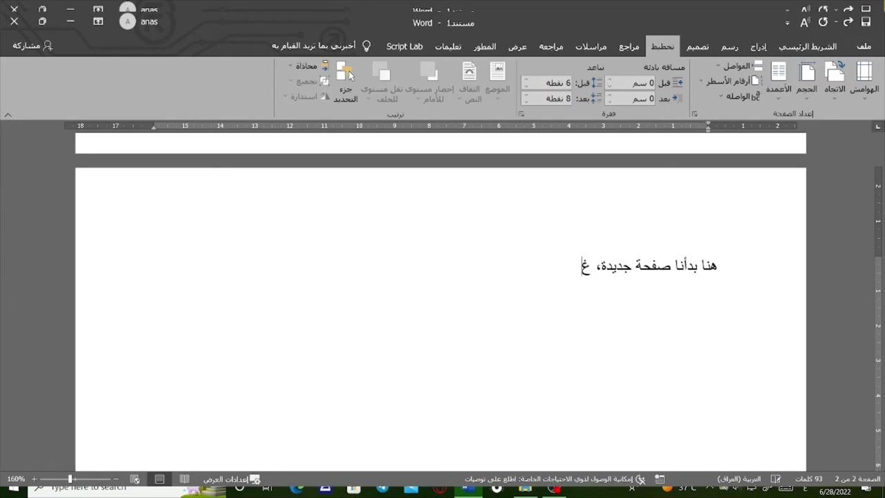
pyautogui.write('ذا اصرح')
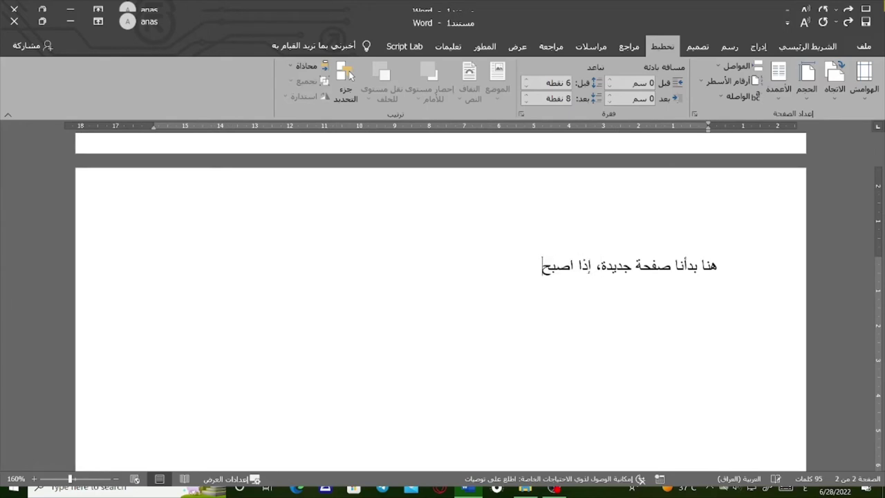
pyautogui.write('ينا ا')
pyautogui.write('قتباس جدي')
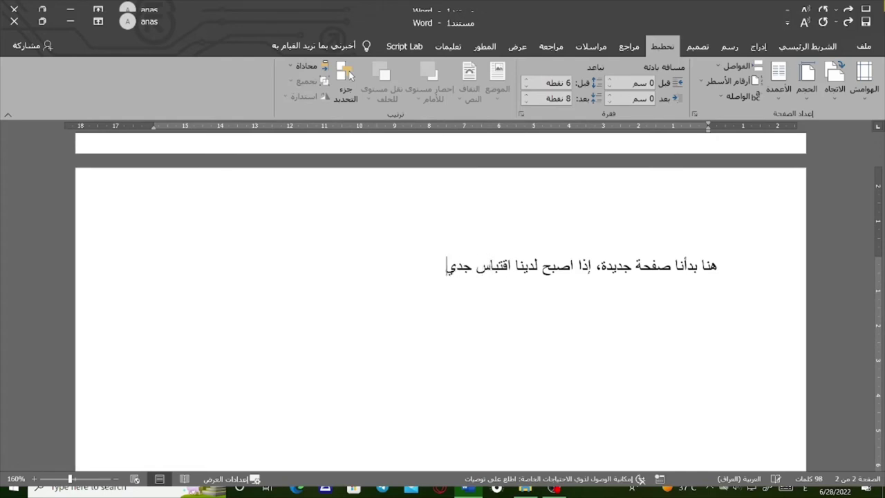
pyautogui.write('د نضغ')
pyautogui.write('ط على')
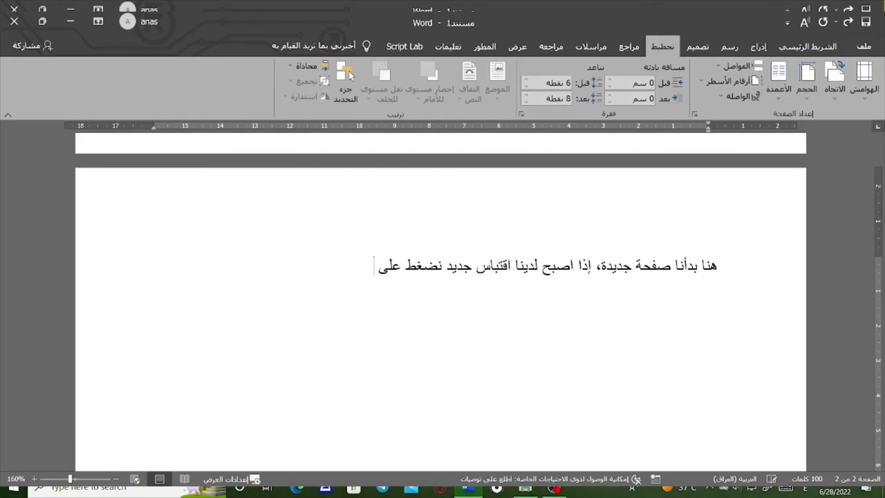
pyautogui.write(' (')
pyautogui.hotkey('alt', 'shift')
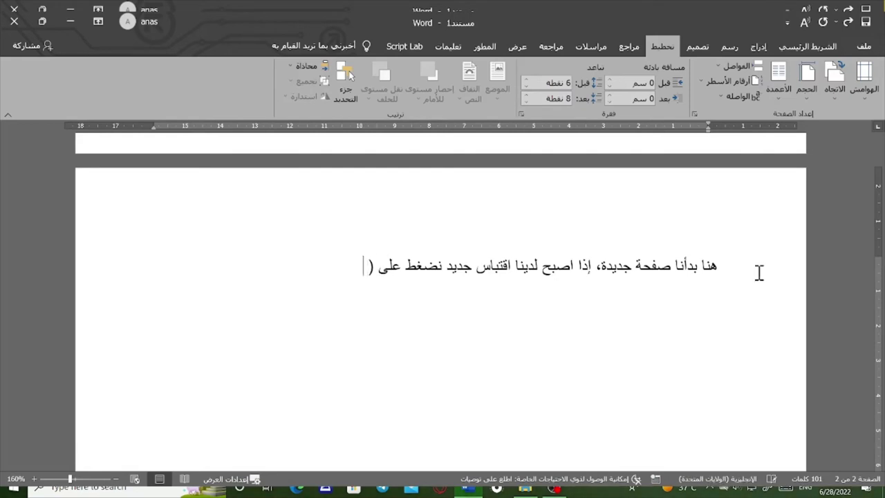
pyautogui.write('A')
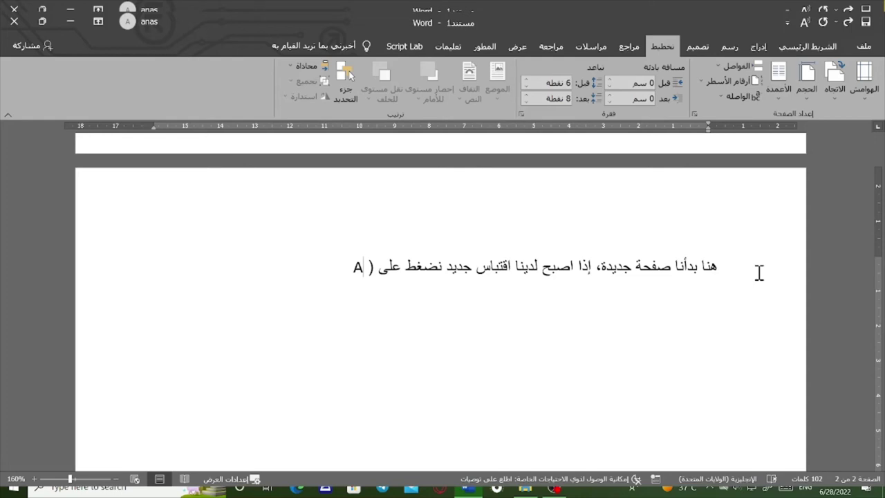
pyautogui.write('lt')
pyautogui.write('+ ct')
pyautogui.write('rl+F')
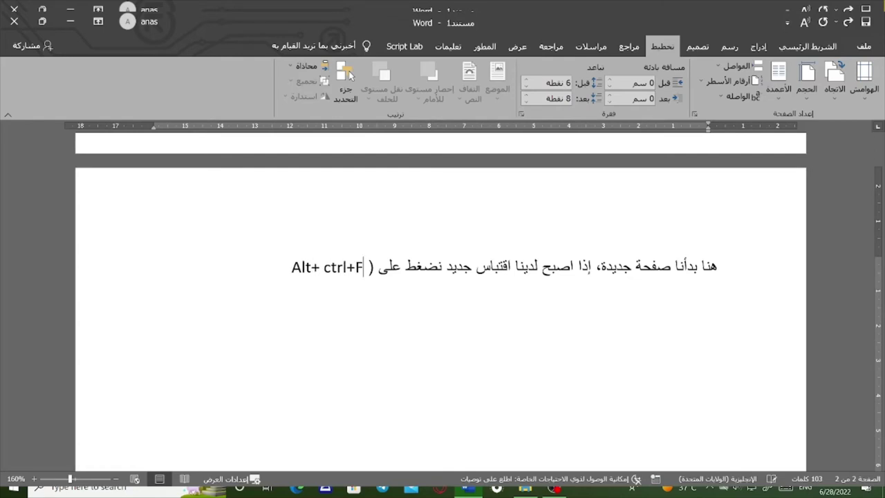
pyautogui.hotkey('alt', 'shift')
pyautogui.write(')')
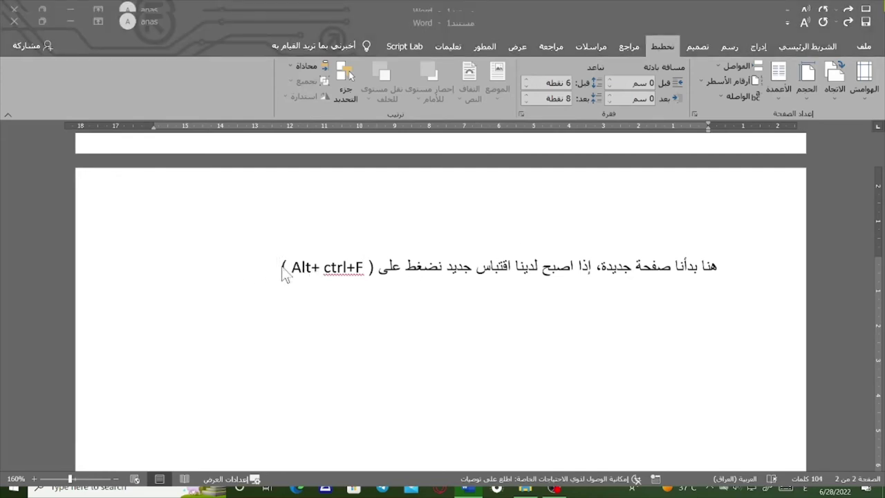
# Step: Insert footnote 2 and write that a thesis or website each has its own style, shown in the attached image
pyautogui.hotkey('ctrl', 'alt', 'f')
pyautogui.scroll(-1, 715, 361)
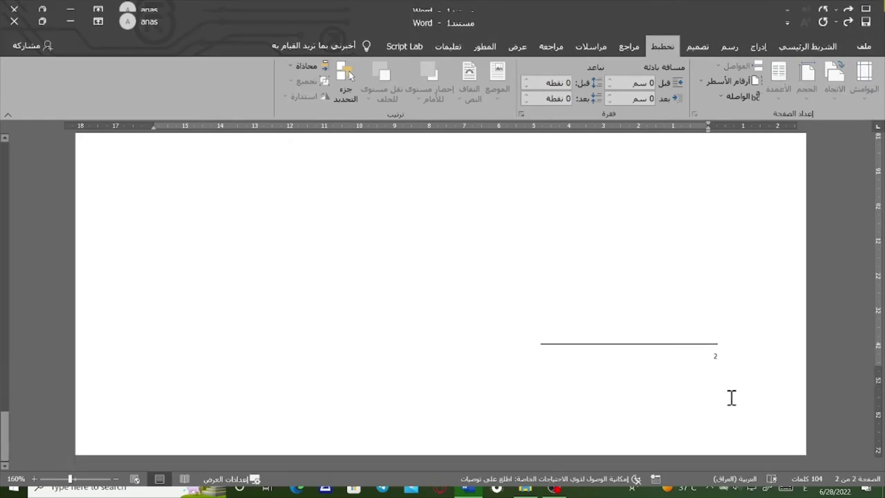
pyautogui.keyDown('ctrl'); pyautogui.scroll(4, 752, 358); pyautogui.keyUp('ctrl')
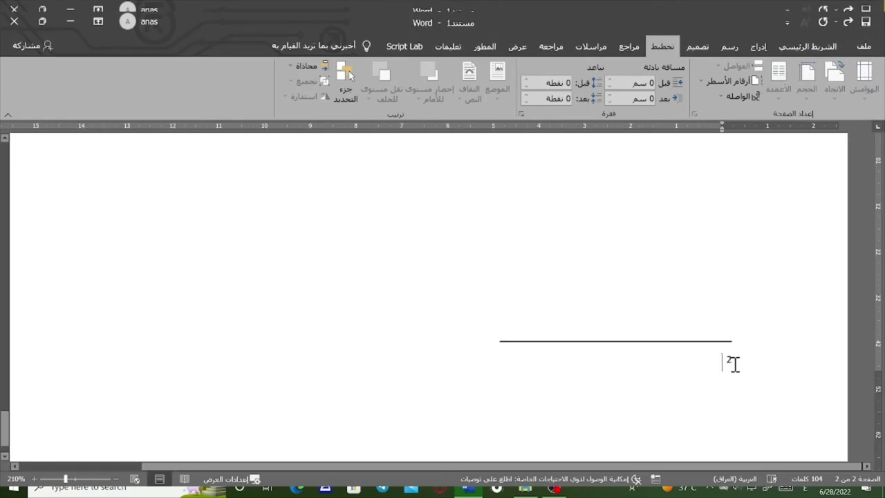
pyautogui.keyDown('ctrl'); pyautogui.scroll(1, 766, 329); pyautogui.keyUp('ctrl')
pyautogui.scroll(3, 766, 328)
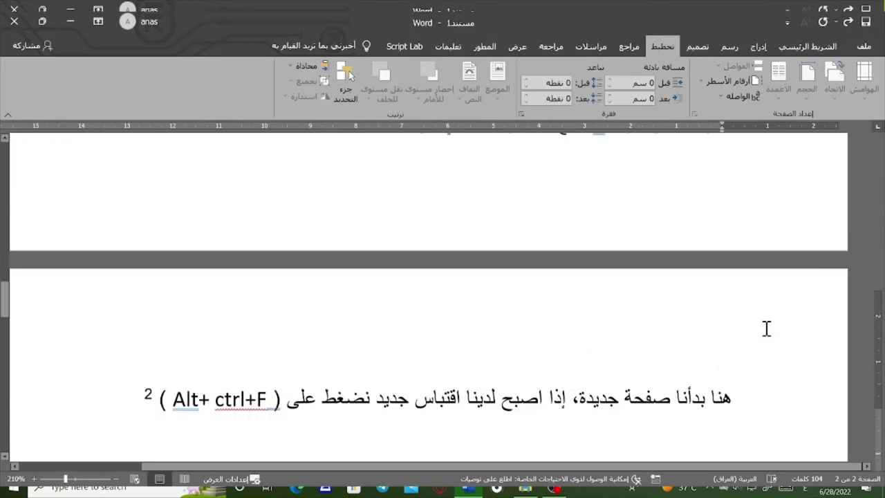
pyautogui.scroll(5, 764, 328)
pyautogui.scroll(-10, 765, 327)
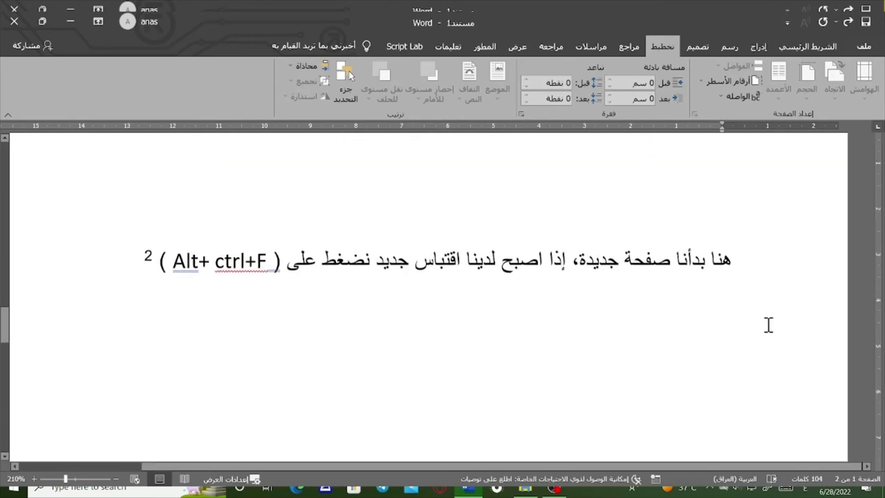
pyautogui.scroll(-3, 764, 326)
pyautogui.scroll(-3, 763, 328)
pyautogui.scroll(-3, 762, 333)
pyautogui.scroll(-3, 762, 334)
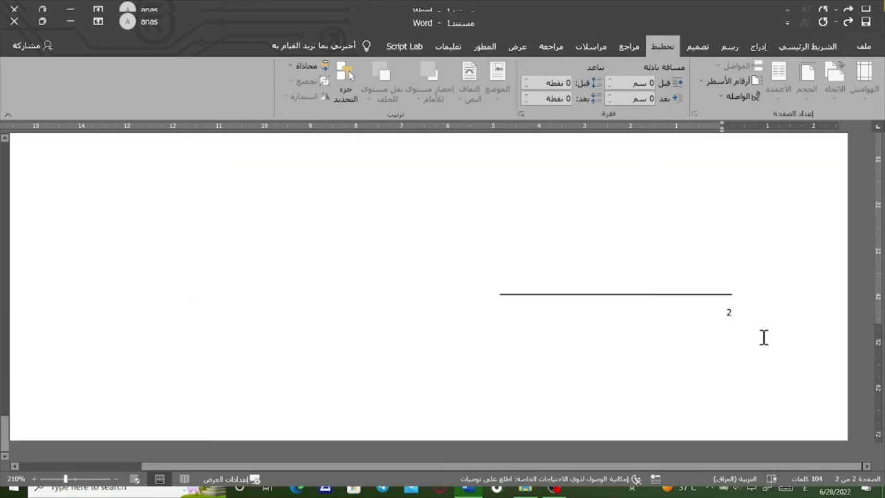
pyautogui.write('أذا')
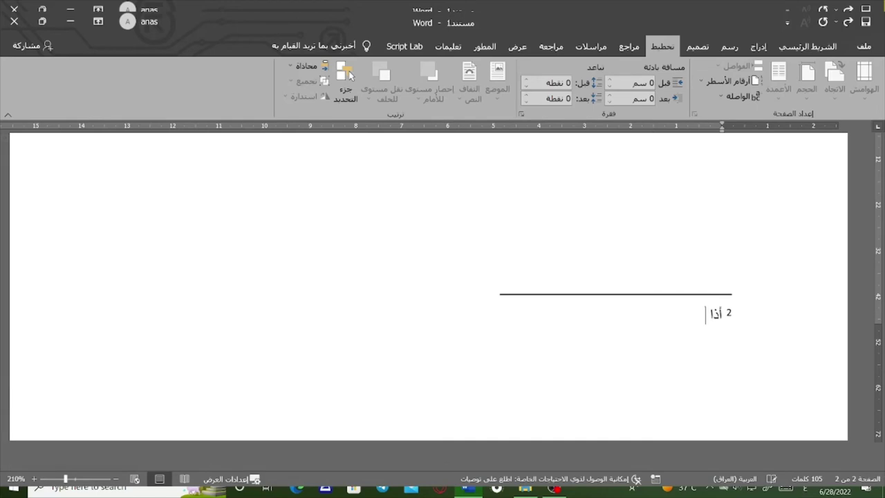
pyautogui.write(' كانت ')
pyautogui.write('رسالة مثلا')
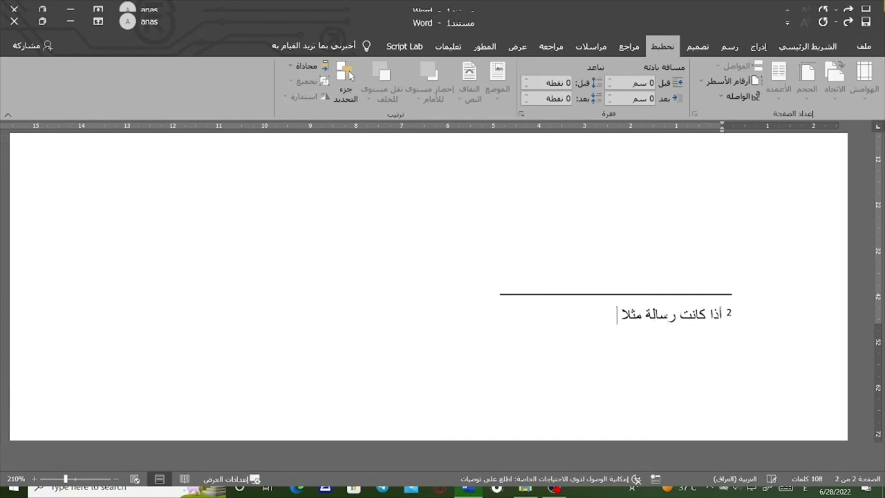
pyautogui.write(' أو موقع ')
pyautogui.write('فلكل ها')
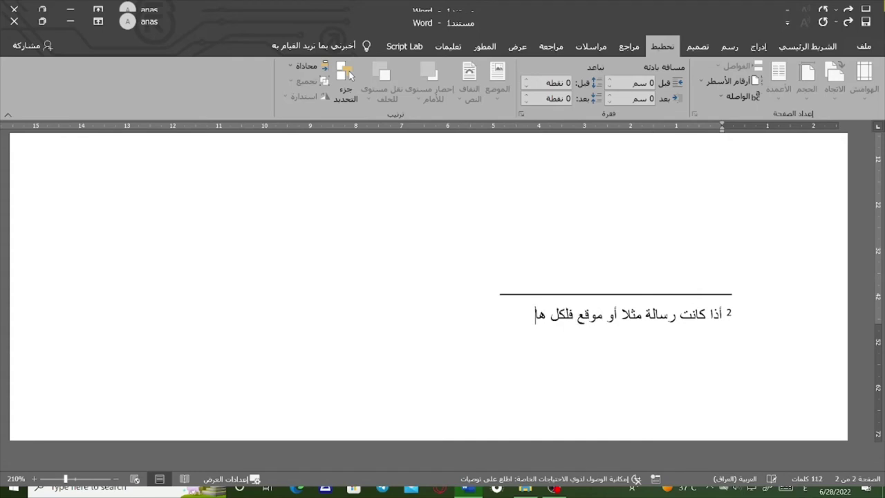
pyautogui.write('مش طريق')
pyautogui.write('ته ألخاصة')
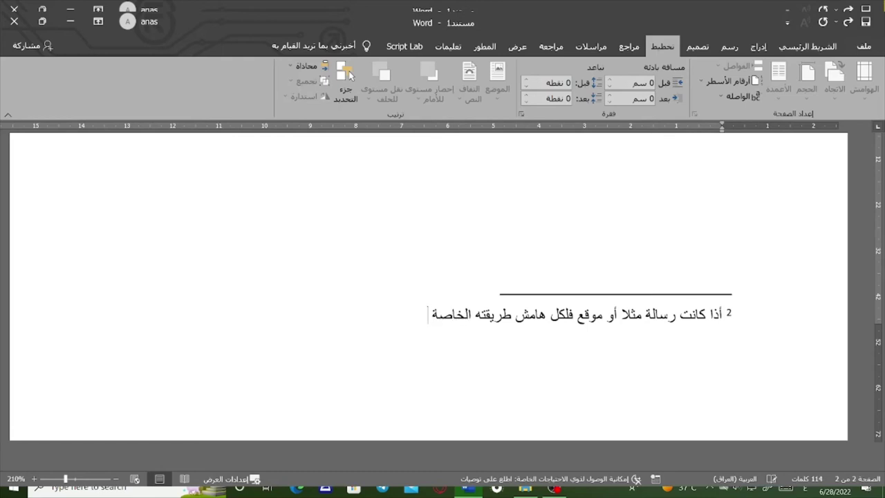
pyautogui.write('نوضح')
pyautogui.write('ه في الصورة')
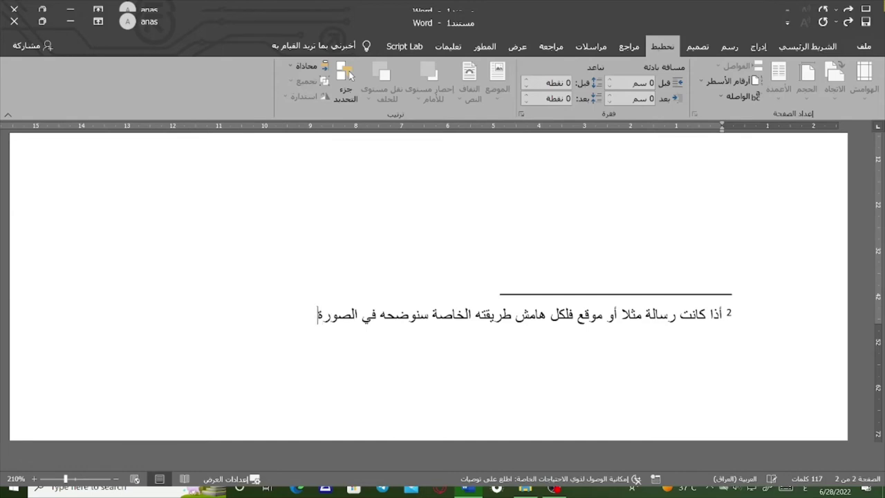
pyautogui.write(' المرفقة.')
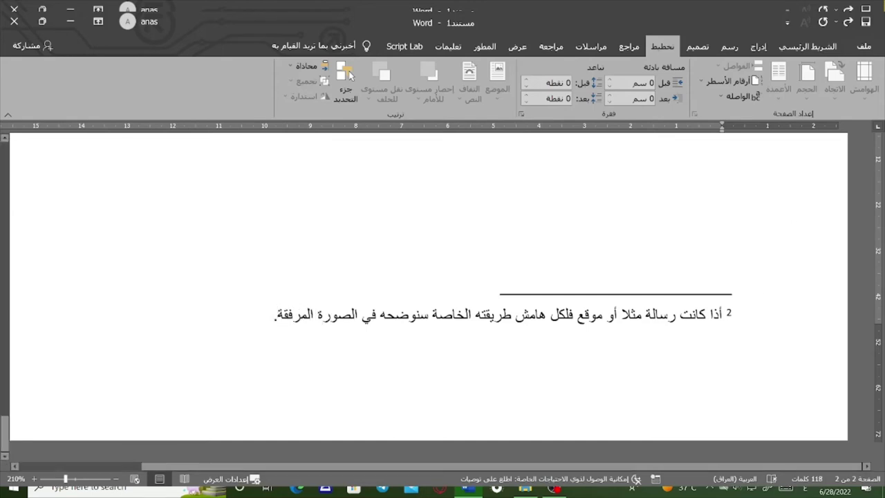
# Step: On page 1, add a line about formatting all footnotes at once, e.g. font size, ending with (CTRL +A)
pyautogui.doubleClick(729, 315)
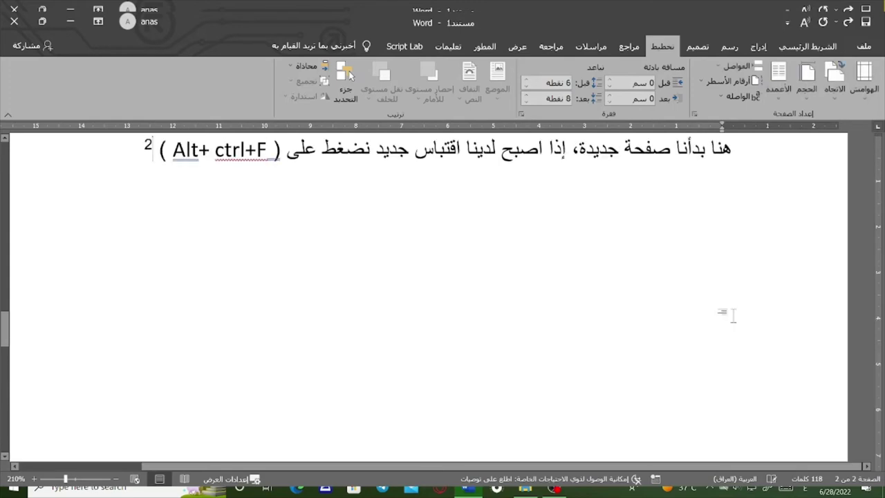
pyautogui.keyDown('ctrl'); pyautogui.scroll(-3, 743, 285); pyautogui.keyUp('ctrl')
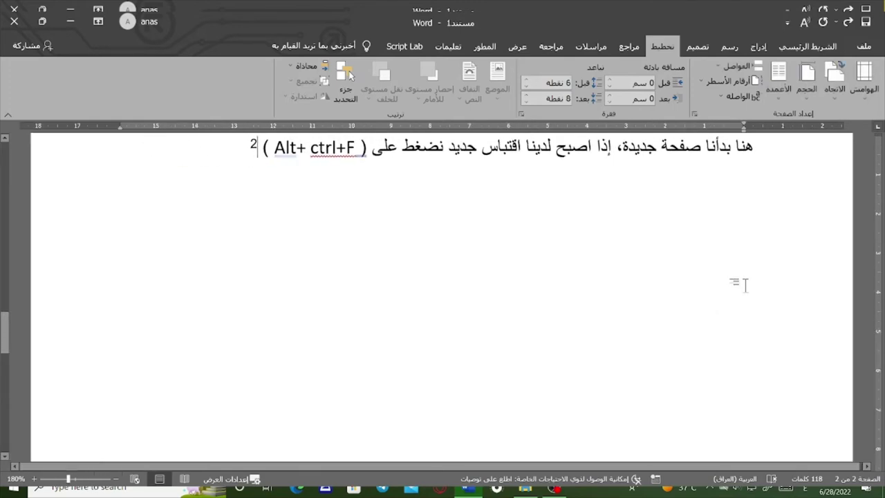
pyautogui.scroll(5, 744, 285)
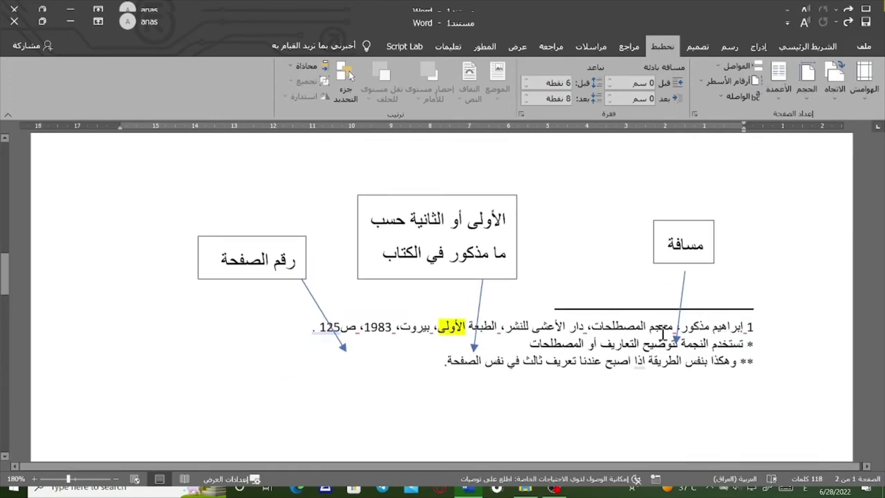
pyautogui.scroll(2, 737, 322)
pyautogui.scroll(3, 738, 325)
pyautogui.scroll(3, 739, 325)
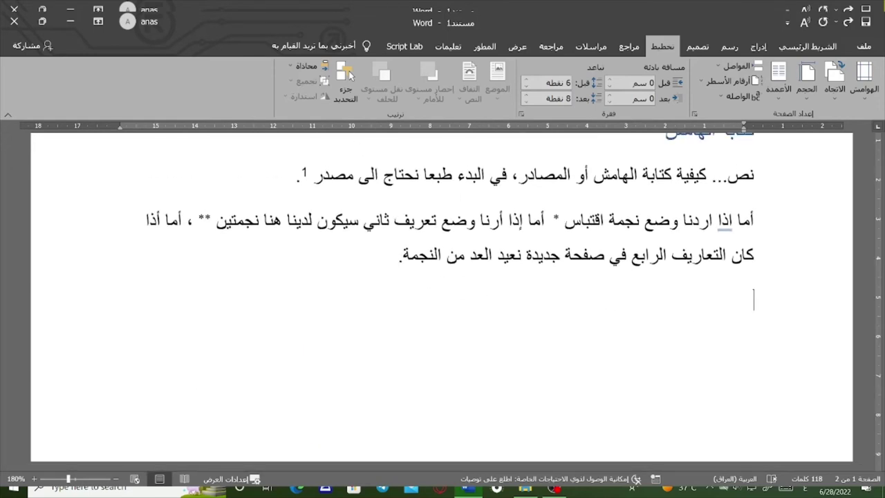
pyautogui.write('اذا ارنا')
pyautogui.write(' تنسيق اله')
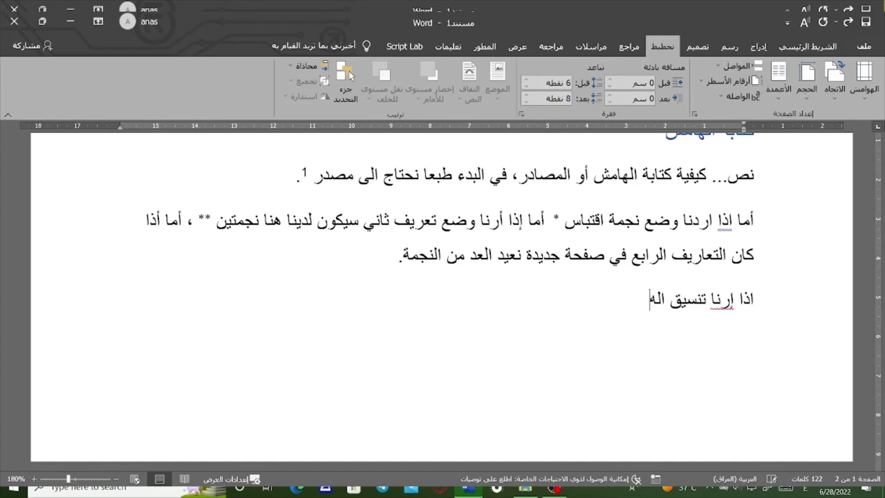
pyautogui.write('وامش م')
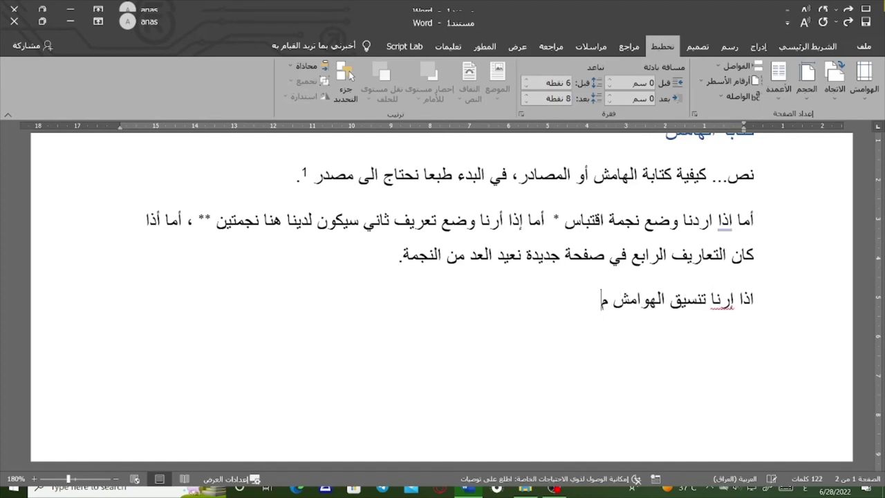
pyautogui.write('رة واحدة')
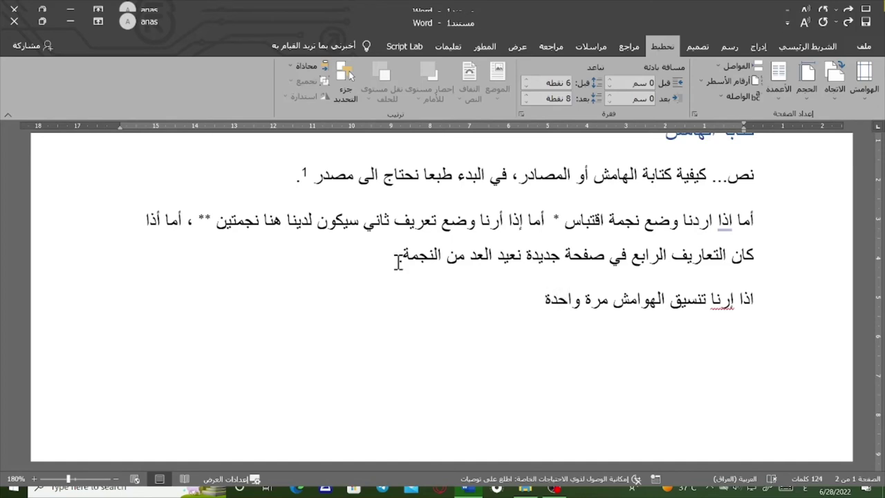
pyautogui.write(' ( أي')
pyautogui.write(' حج الخط م')
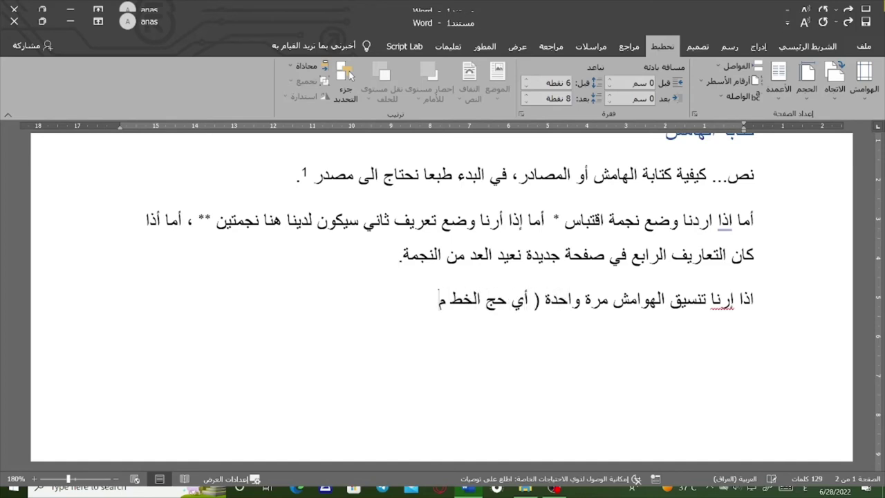
pyautogui.write('ثلا) ن')
pyautogui.write('ختار أي')
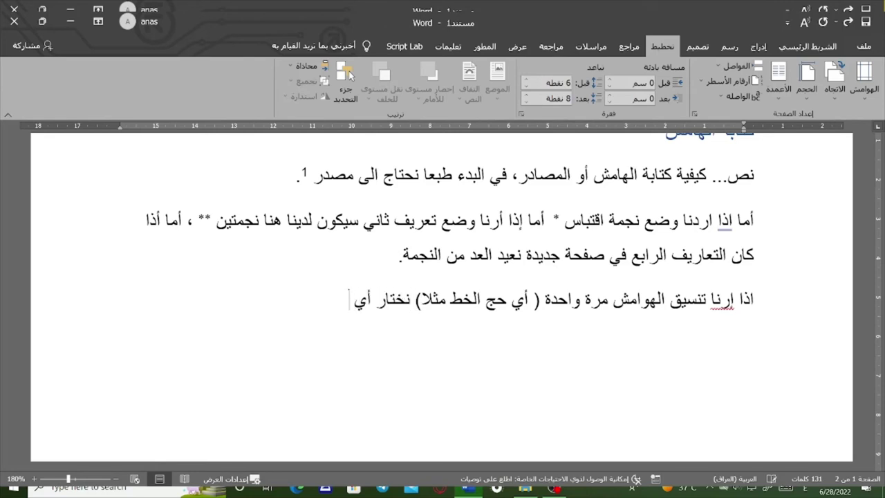
pyautogui.write(' واحد منها')
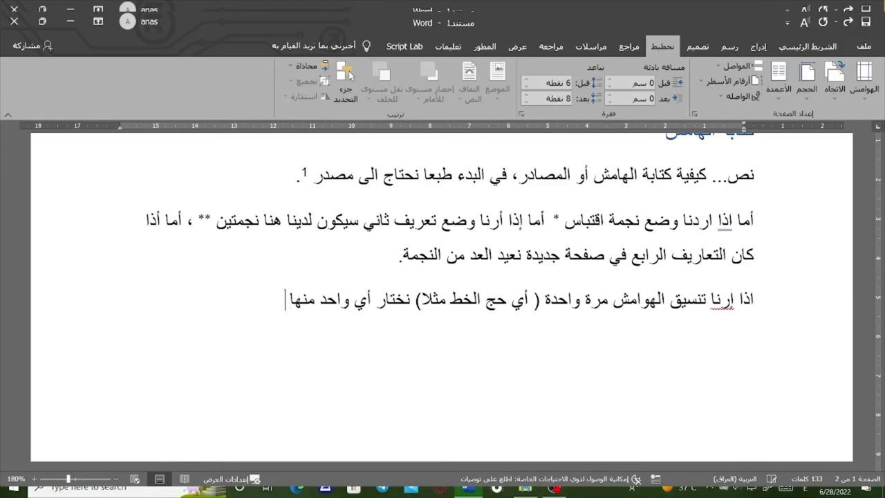
pyautogui.write(' ثم نضغ')
pyautogui.write('ط ()')
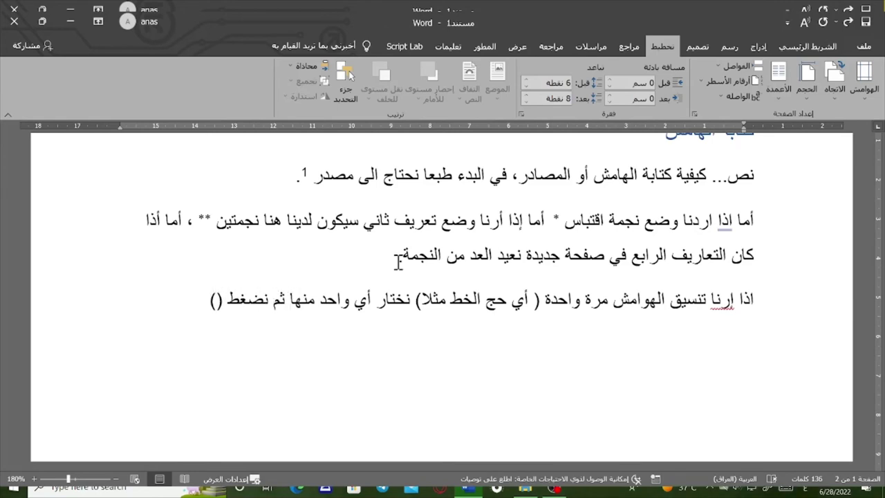
pyautogui.hotkey('alt', 'shift')
pyautogui.write('C')
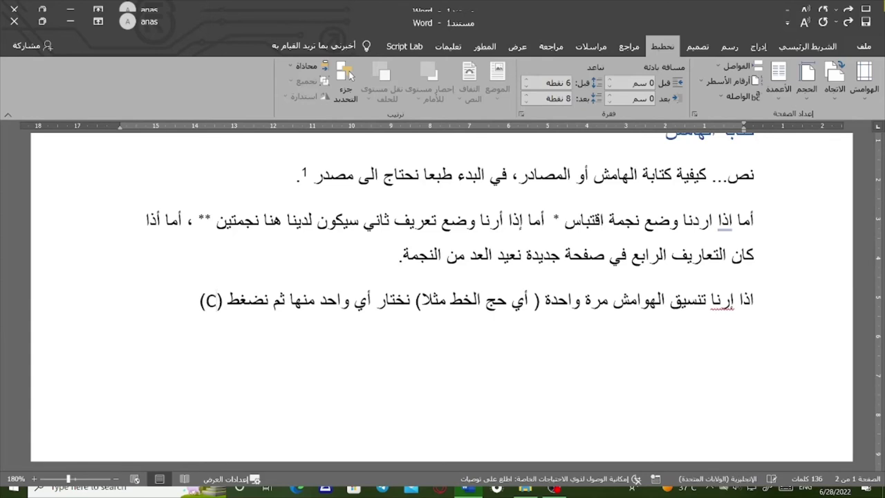
pyautogui.write('TRL +')
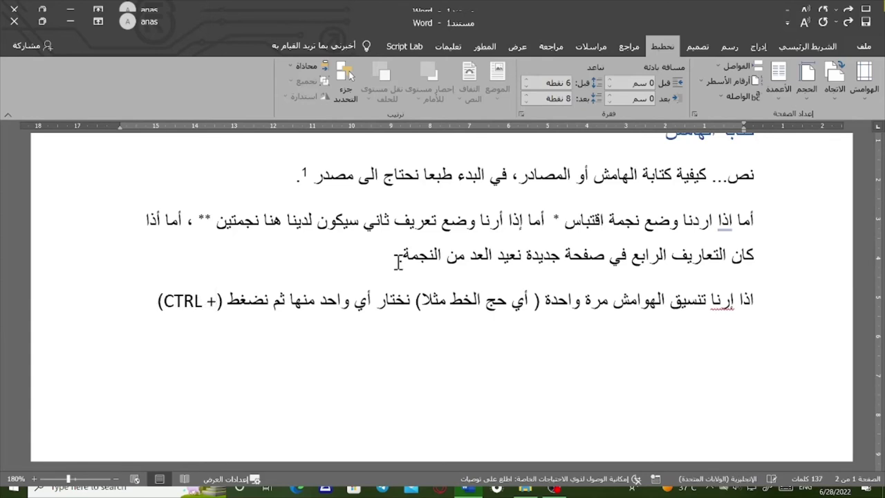
pyautogui.write('A')
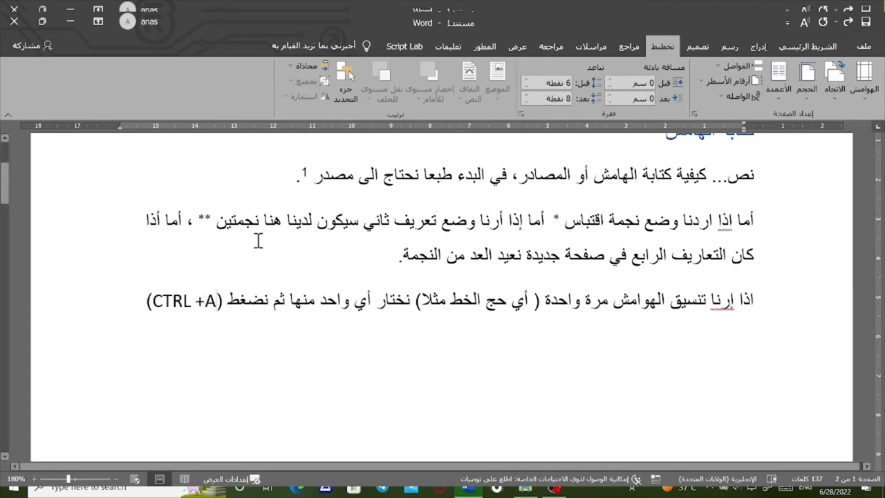
# Step: Select all footnotes and make them dark red, bold, Aldhabi at size 11
pyautogui.doubleClick(208, 219)
pyautogui.scroll(3, 707, 332)
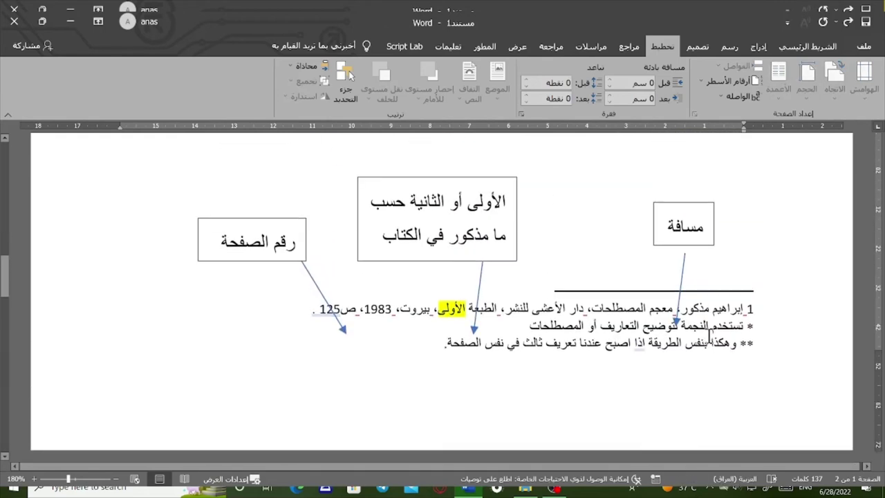
pyautogui.hotkey('ctrl', 'a')
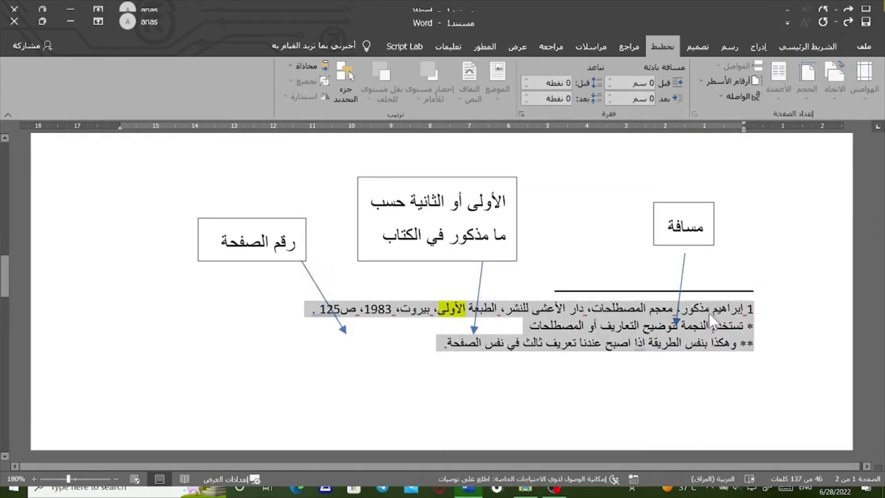
pyautogui.click(828, 51)
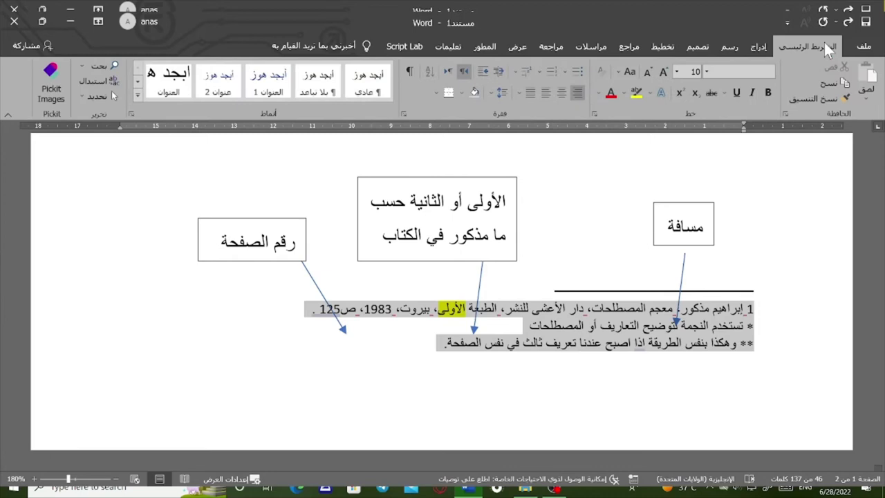
pyautogui.click(610, 90)
pyautogui.write('11')
pyautogui.press('Return')
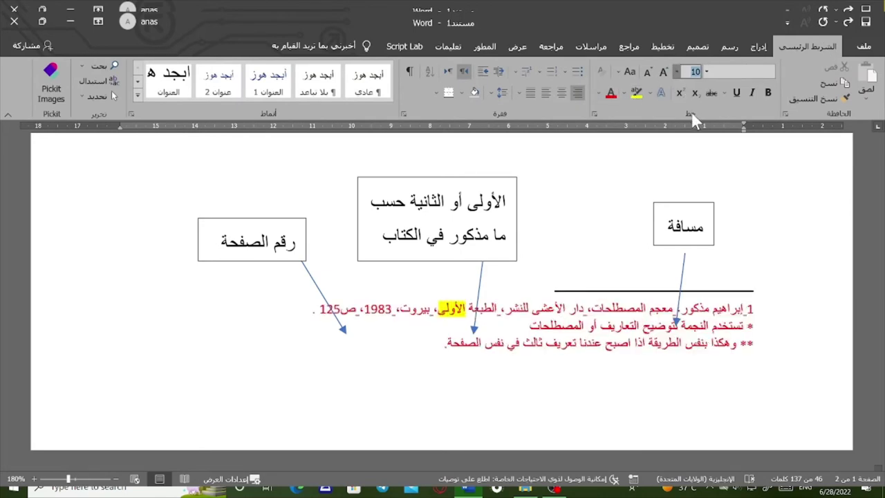
pyautogui.click(767, 92)
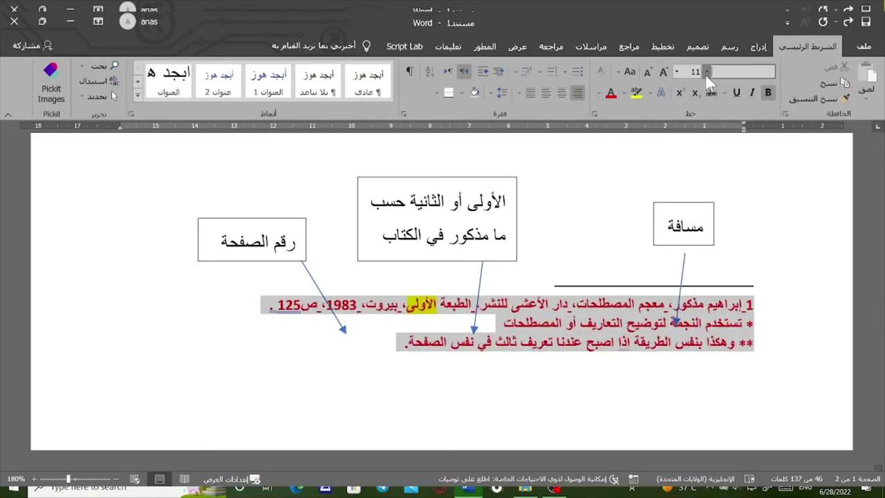
pyautogui.write('Aldhabi')
pyautogui.press('Return')
# Step: Set page 2's footnote to Times New Roman, size 10
pyautogui.keyDown('ctrl'); pyautogui.scroll(-1, 719, 311); pyautogui.keyUp('ctrl')
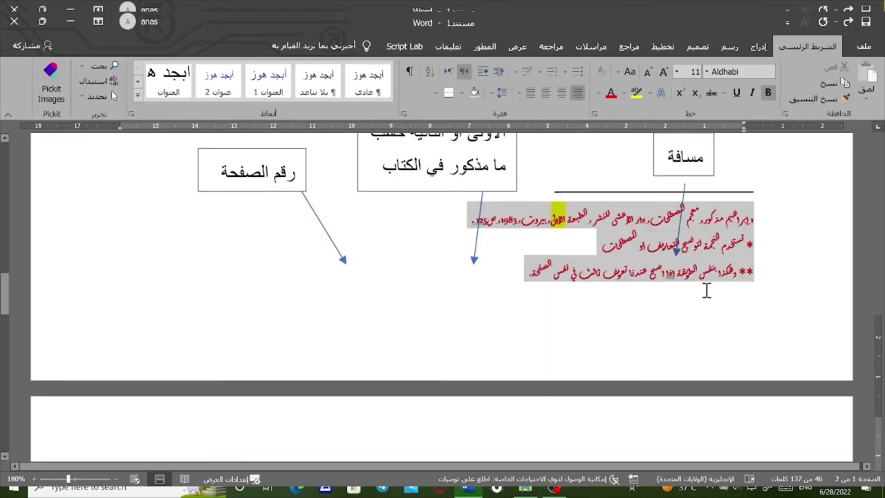
pyautogui.scroll(-2, 656, 269)
pyautogui.click(592, 218)
pyautogui.scroll(-10, 595, 220)
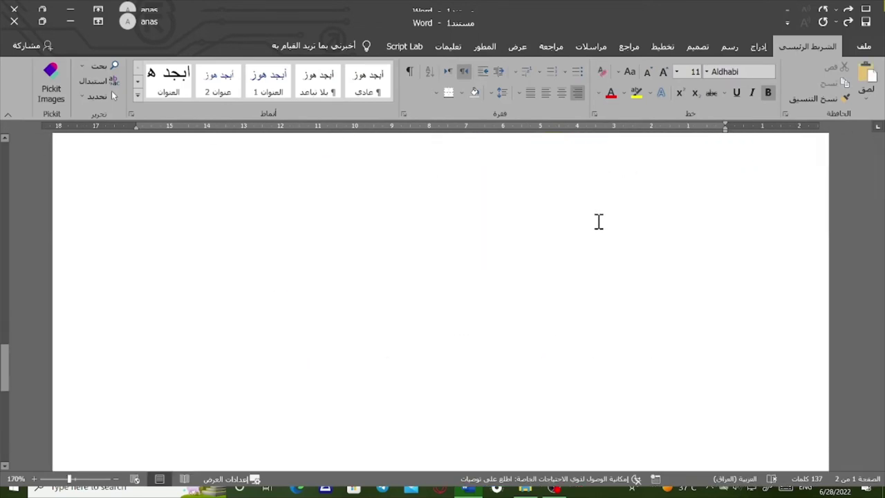
pyautogui.scroll(-3, 599, 223)
pyautogui.scroll(-1, 587, 290)
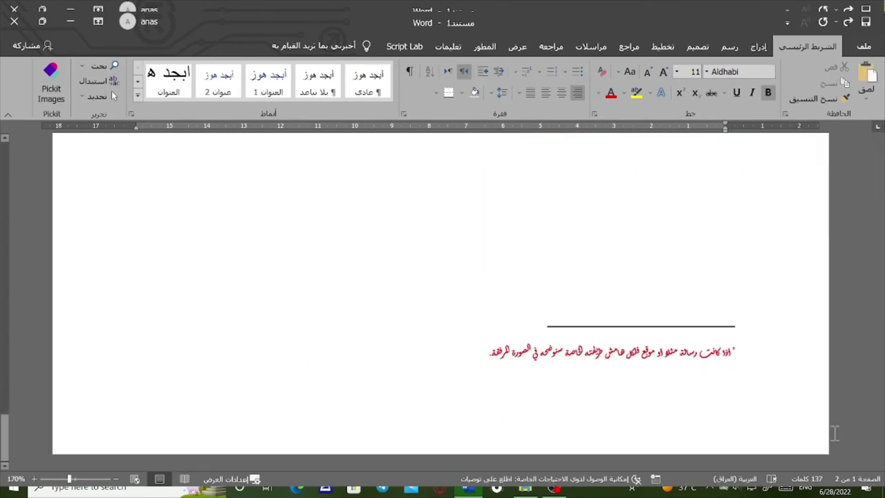
pyautogui.tripleClick(590, 350)
pyautogui.click(708, 74)
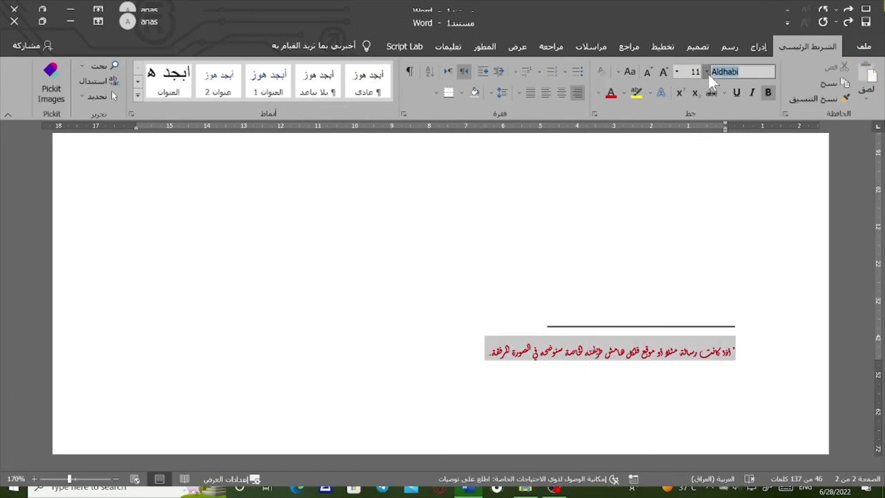
pyautogui.write('Times New Roman')
pyautogui.press('Return')
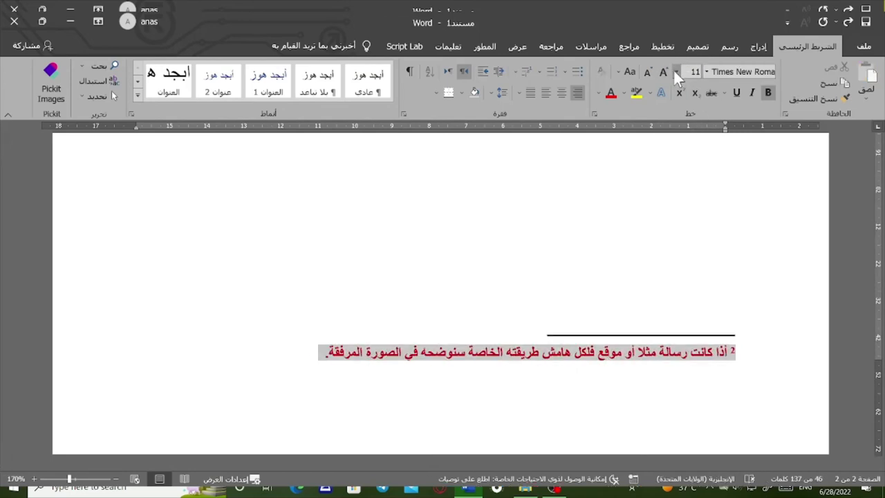
pyautogui.click(675, 72)
pyautogui.click(696, 115)
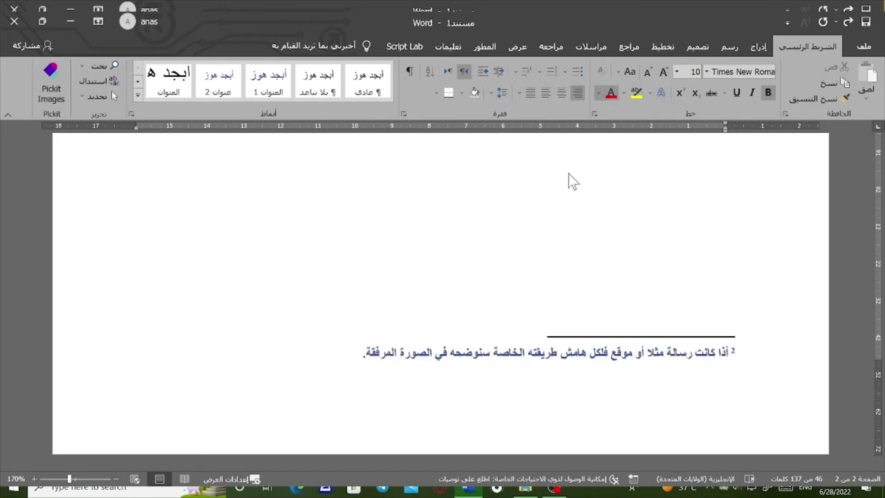
pyautogui.scroll(15, 628, 298)
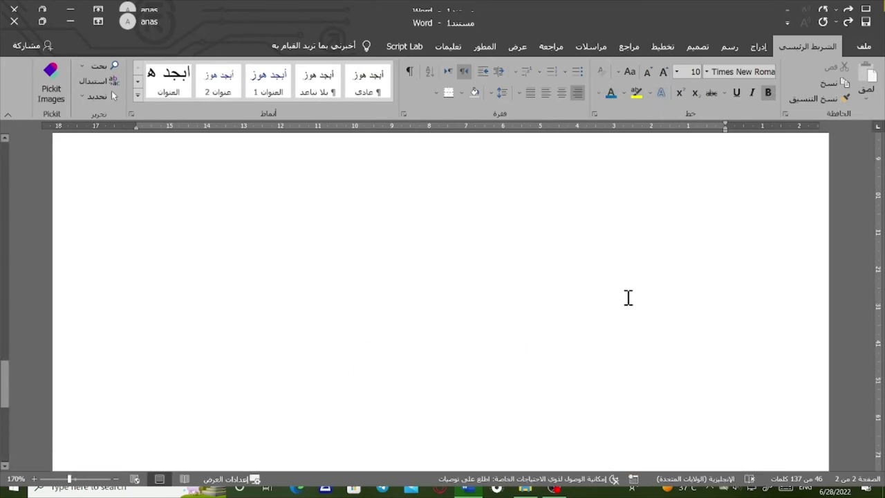
# Step: Remove the stray K and empty line after the CTRL +A paragraph
pyautogui.scroll(-10, 407, 243)
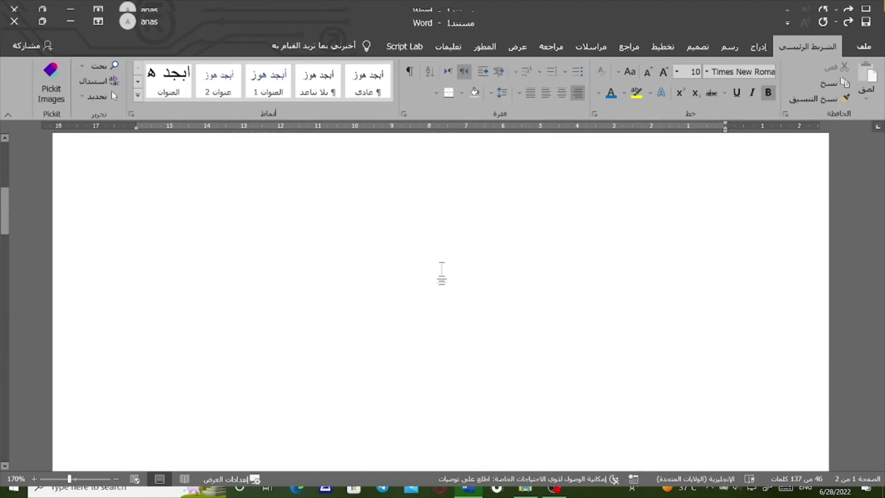
pyautogui.click(150, 220)
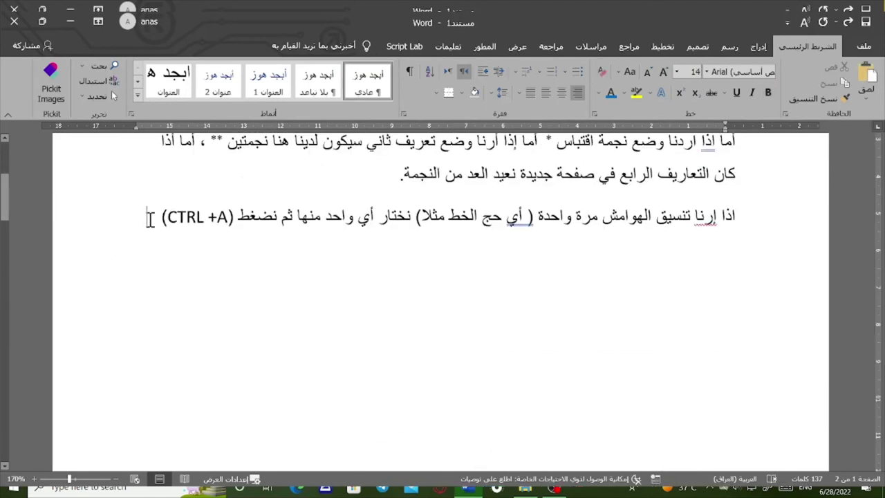
pyautogui.hotkey('alt', 'shift')
pyautogui.press('Return')
pyautogui.write('K')
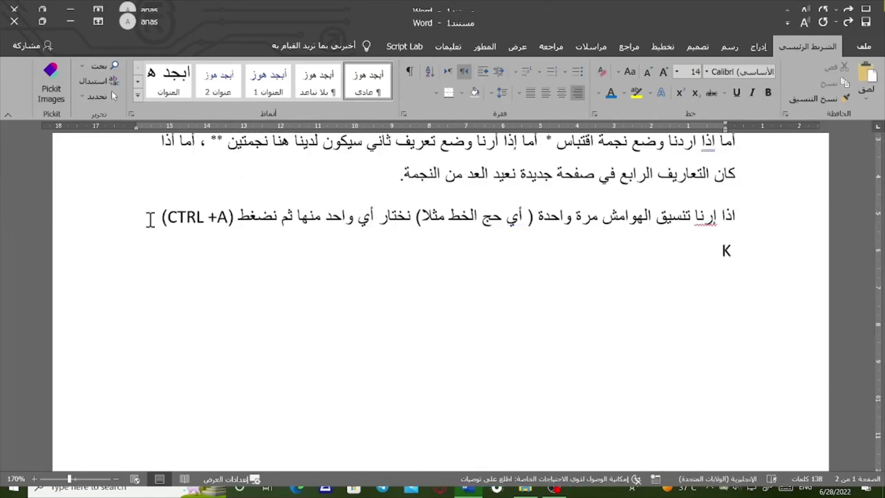
pyautogui.hotkey('alt', 'shift')
pyautogui.write('نلا')
pyautogui.press('BackSpace')
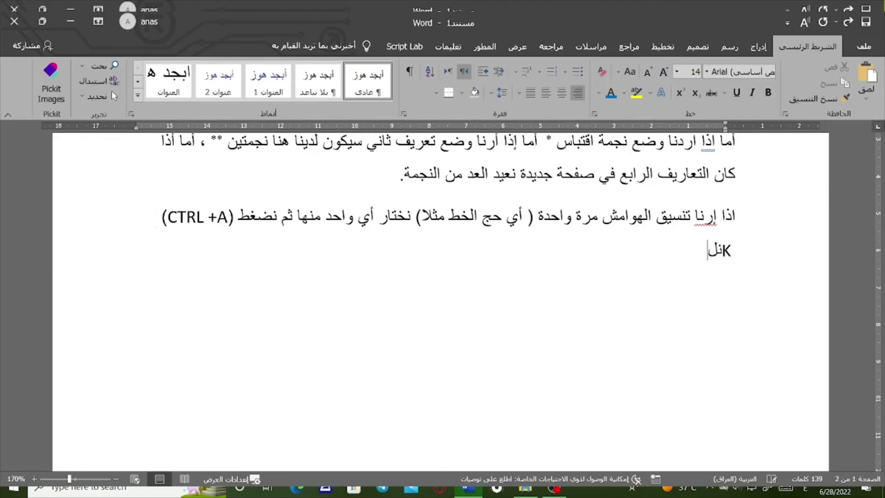
pyautogui.press('BackSpace')
pyautogui.press('BackSpace')
pyautogui.press('BackSpace')
pyautogui.press('BackSpace')
# Step: Add a comma, then on a new line type 'نلاحظ انها قد تغيرت كلها'
pyautogui.hotkey('alt', 'shift')
pyautogui.write('،')
pyautogui.press('Return')
pyautogui.write('ن')
pyautogui.write('لاحظ انها')
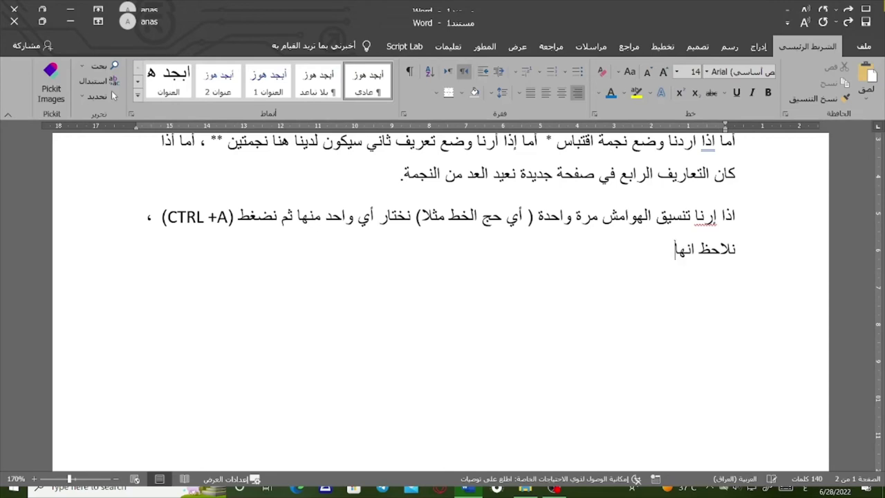
pyautogui.write(' قد تغيرت')
pyautogui.write(' كلها .')
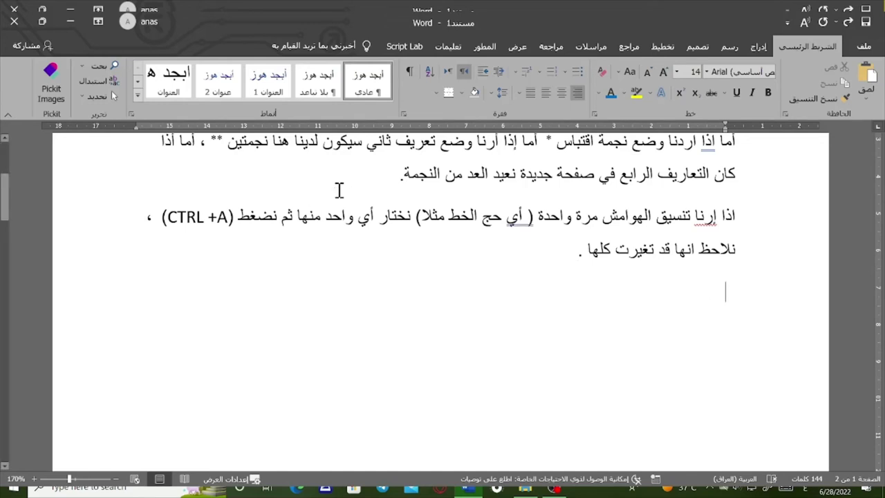
# Step: Switch to the screen recorder and back to Word, scrolling down the document
pyautogui.scroll(3, 441, 195)
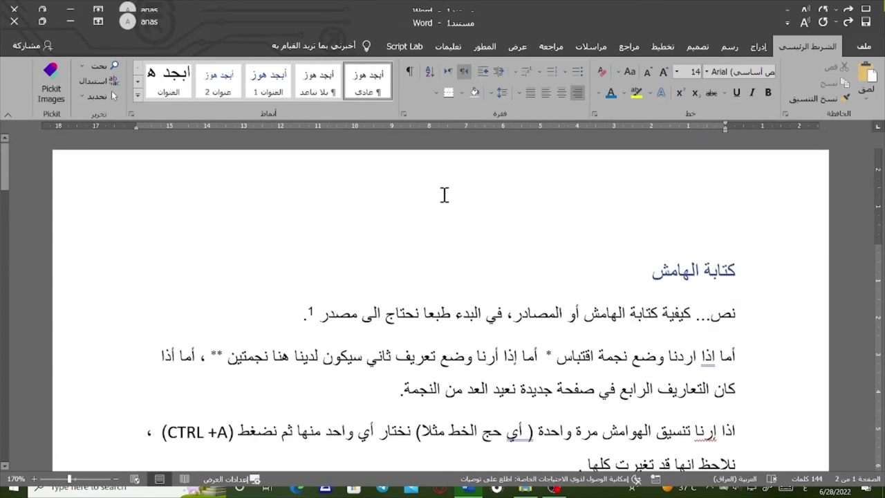
pyautogui.click(554, 490)
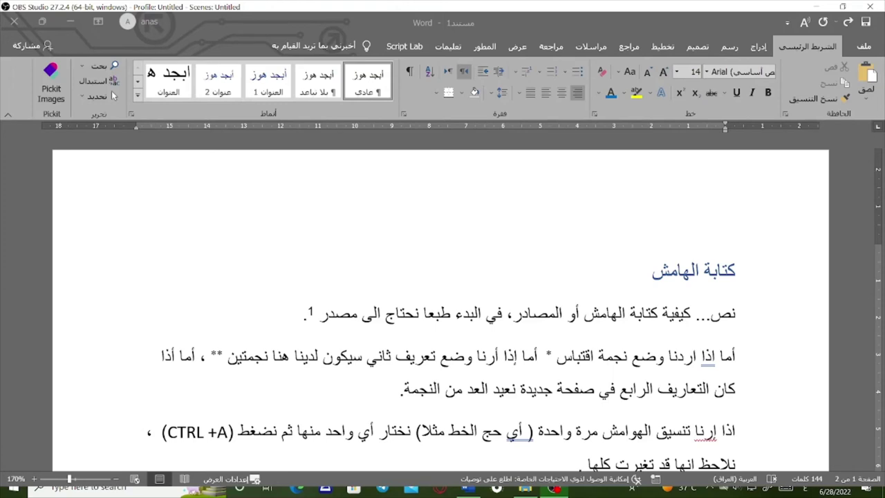
pyautogui.click(467, 489)
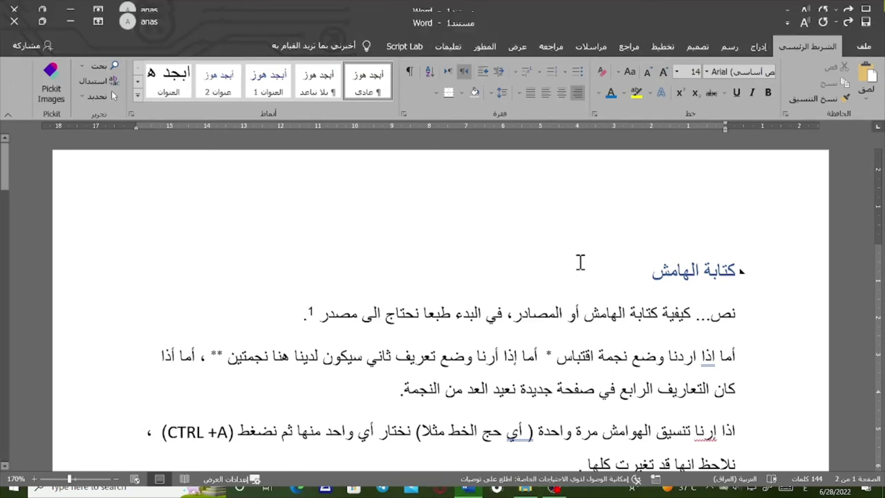
pyautogui.scroll(-4, 594, 261)
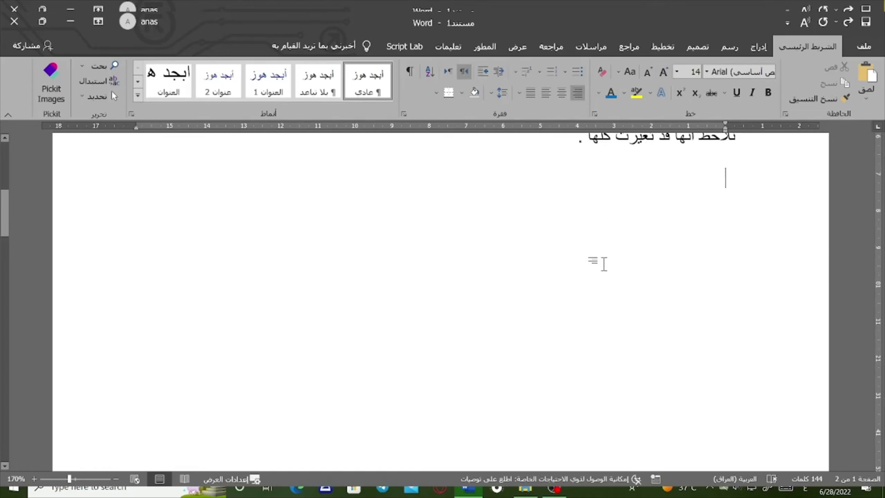
pyautogui.scroll(-3, 603, 263)
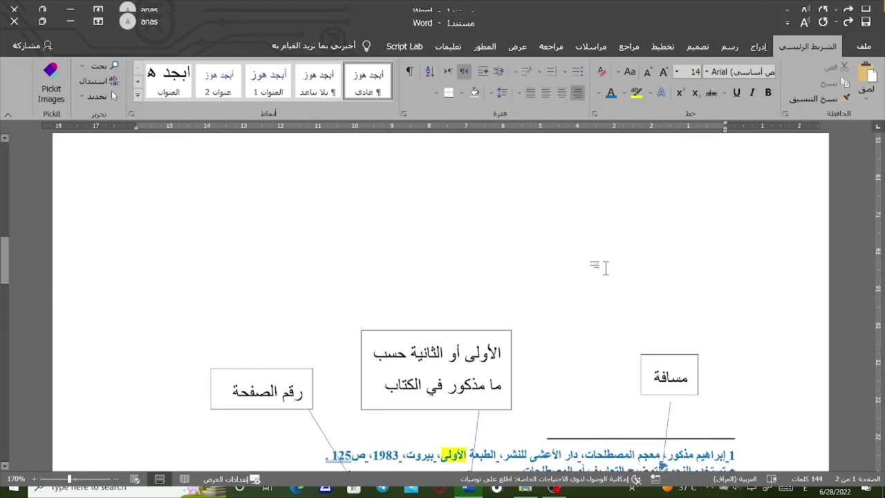
pyautogui.scroll(-5, 604, 268)
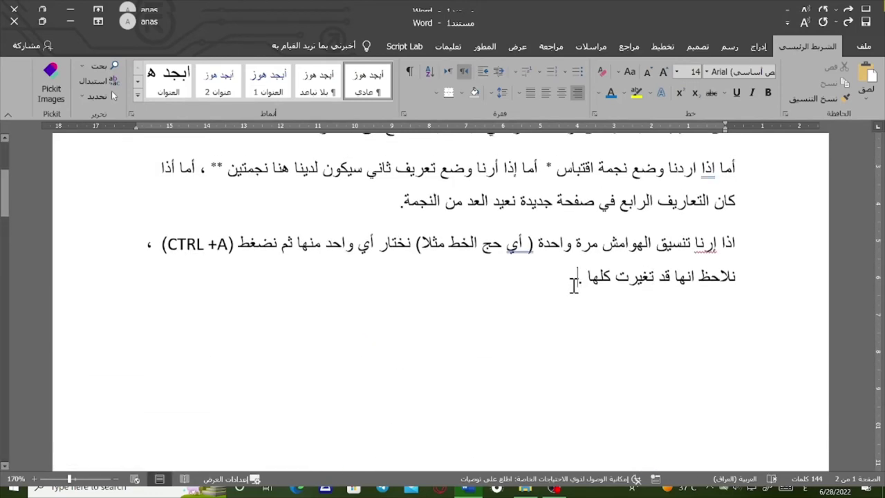
# Step: Add a paragraph: 'في حالة وجود مصادر كثيرة لدينا سيكون من الضروري توثيقها في ذاكرة البرنامج .'
pyautogui.press('Return')
pyautogui.write('في')
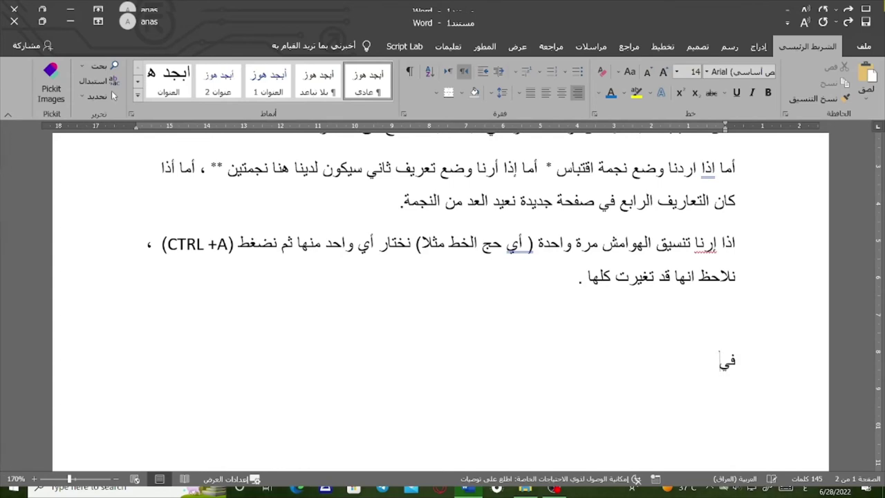
pyautogui.write(' حالة وجو')
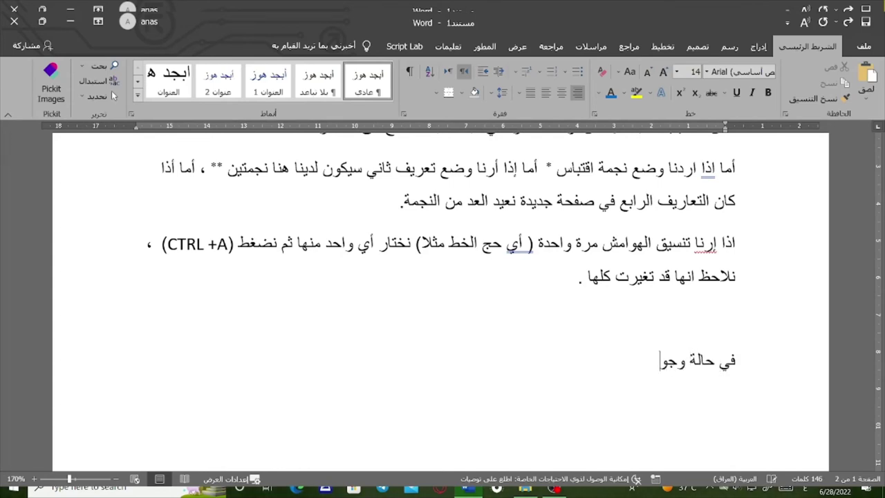
pyautogui.write('د مصادر ')
pyautogui.write('كثيرة لد')
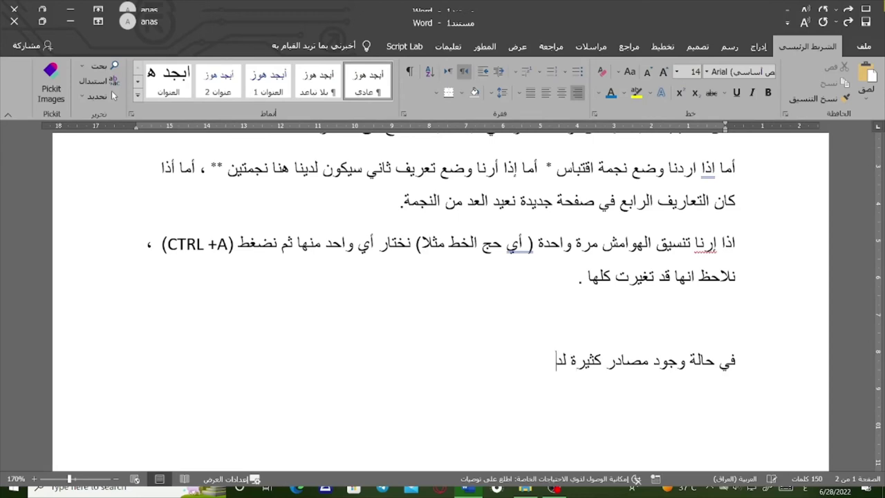
pyautogui.write('ينا شسي')
pyautogui.press('BackSpace')
pyautogui.press('BackSpace')
pyautogui.press('BackSpace')
pyautogui.write('سيكون')
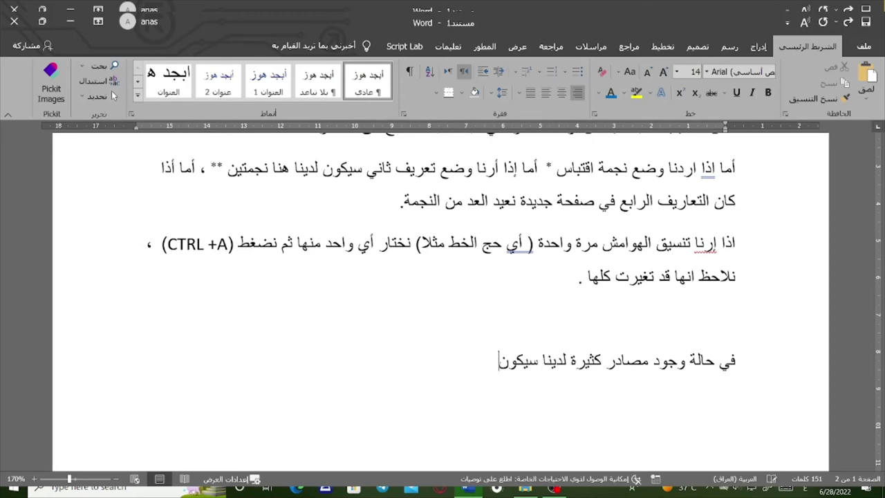
pyautogui.write(' من الضروري')
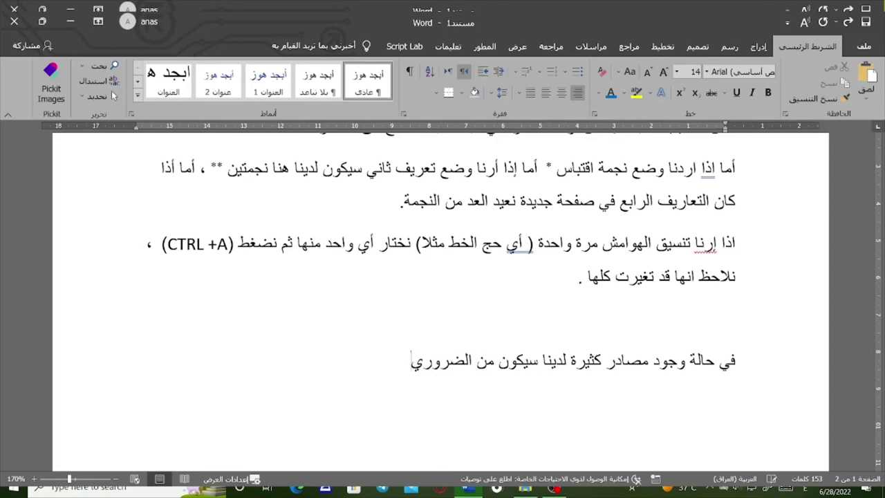
pyautogui.write(' توثيقها')
pyautogui.write(' في ذاكرة ال')
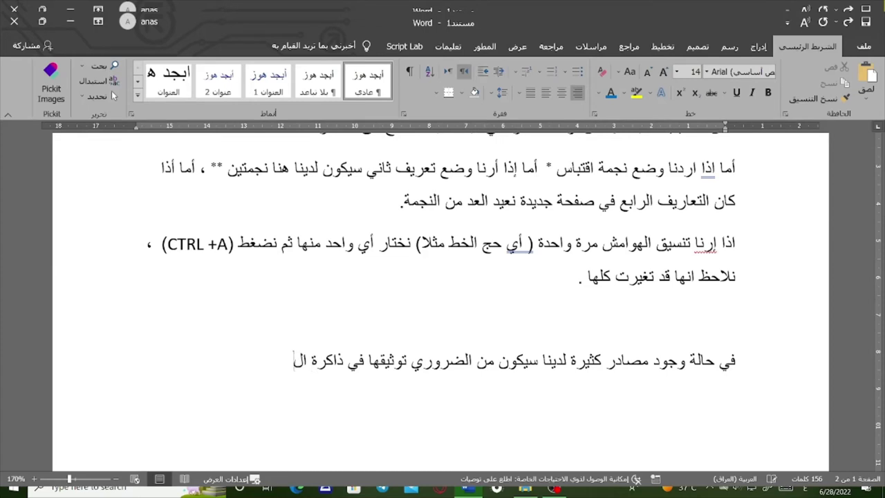
pyautogui.write('برنامج')
pyautogui.write(' .')
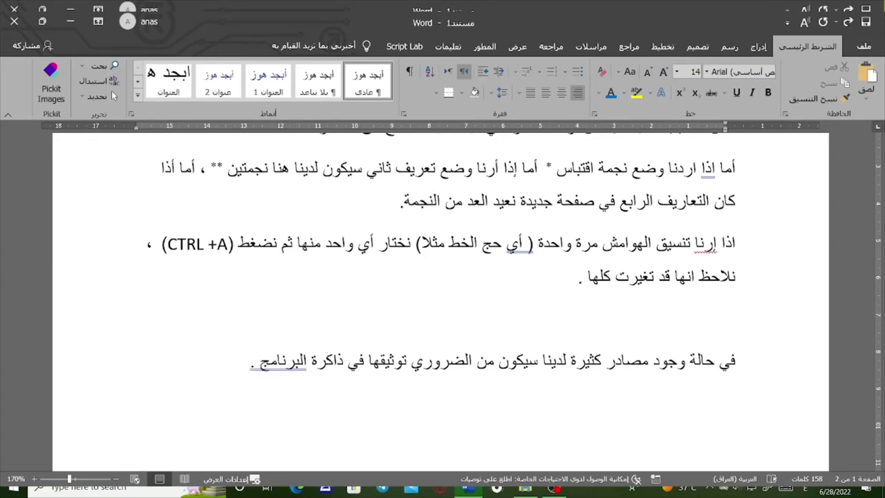
# Step: Add the line 'وذلك سيساعدنا كثيرا في العمل وكما سنلاحظ.', fixing the misspelling, then open References
pyautogui.press('Return')
pyautogui.write('وذلك سلا')
pyautogui.write('سعدنن')
pyautogui.press('BackSpace')
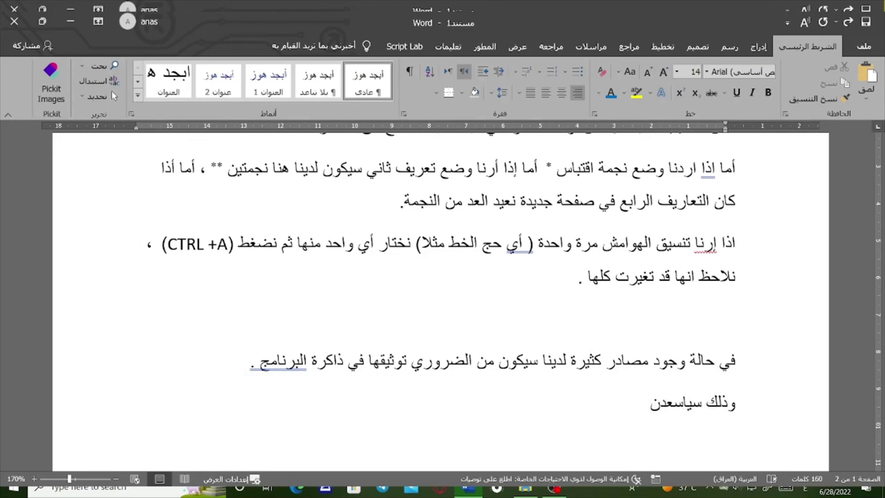
pyautogui.write('ا كثيرت')
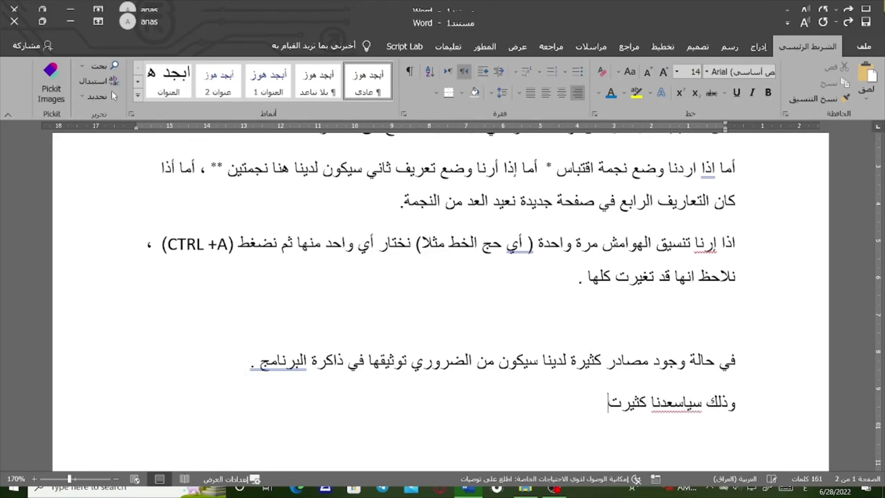
pyautogui.press('BackSpace')
pyautogui.write('ا')
pyautogui.click(682, 407)
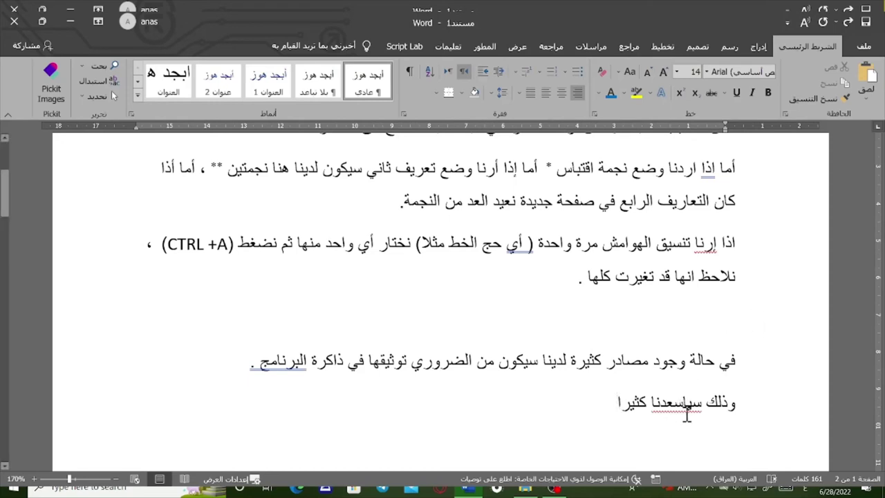
pyautogui.press('BackSpace')
pyautogui.press('BackSpace')
pyautogui.write('ساعدن')
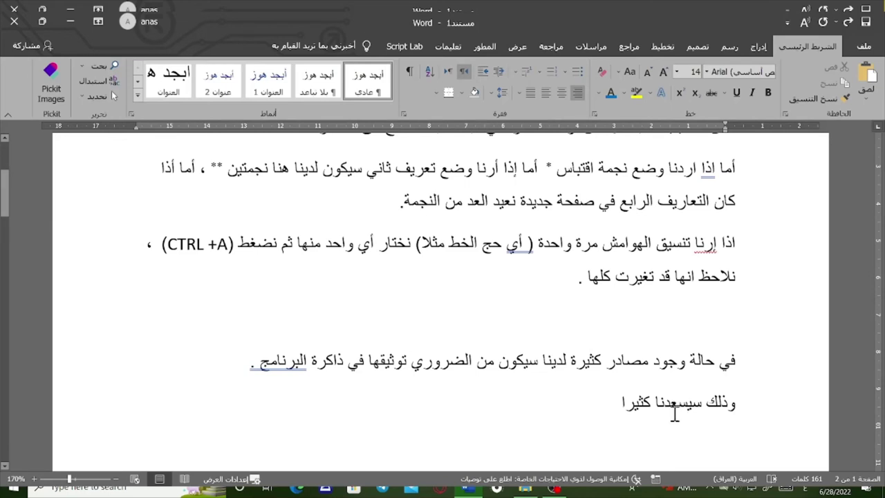
pyautogui.write('ا')
pyautogui.click(606, 411)
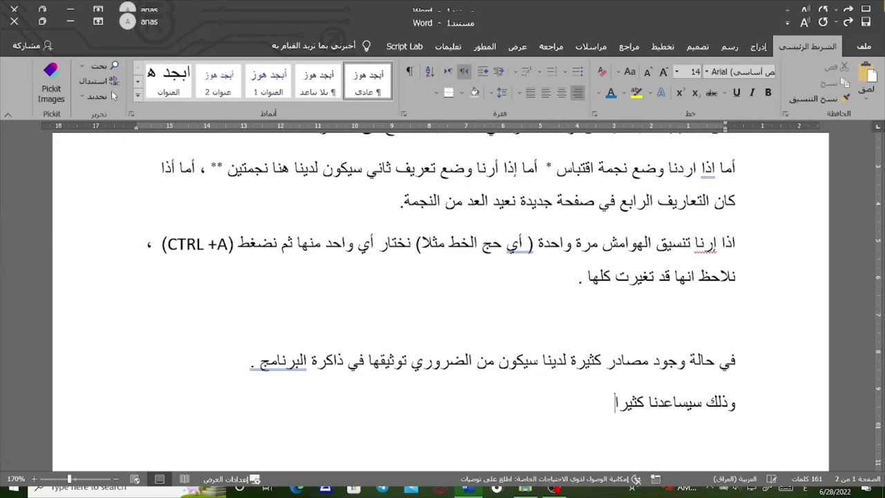
pyautogui.write('  في العمل و')
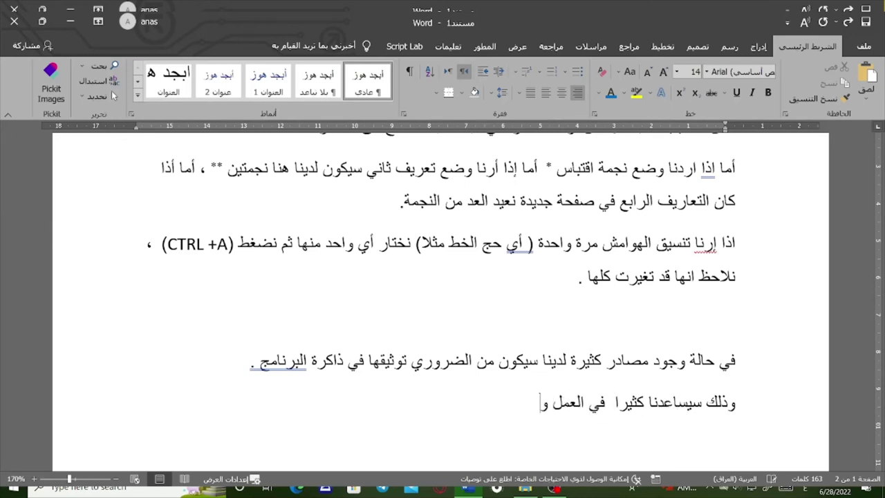
pyautogui.write('كما سنلاح')
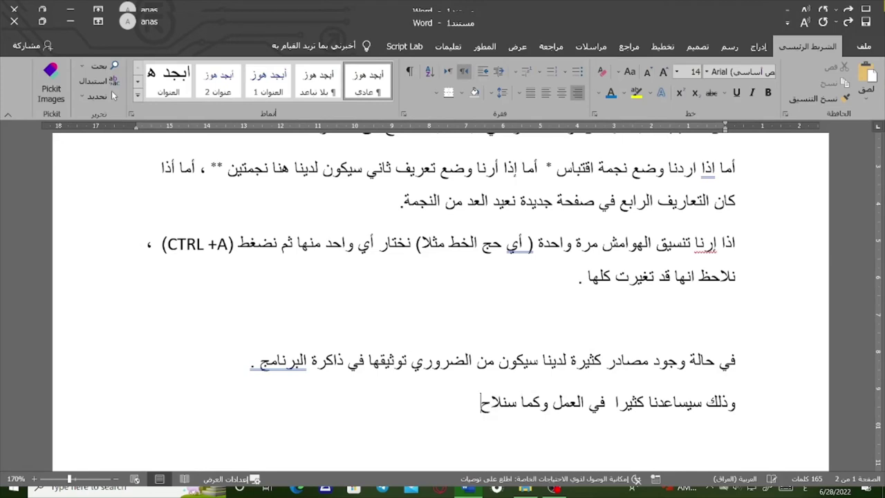
pyautogui.write('ظ.')
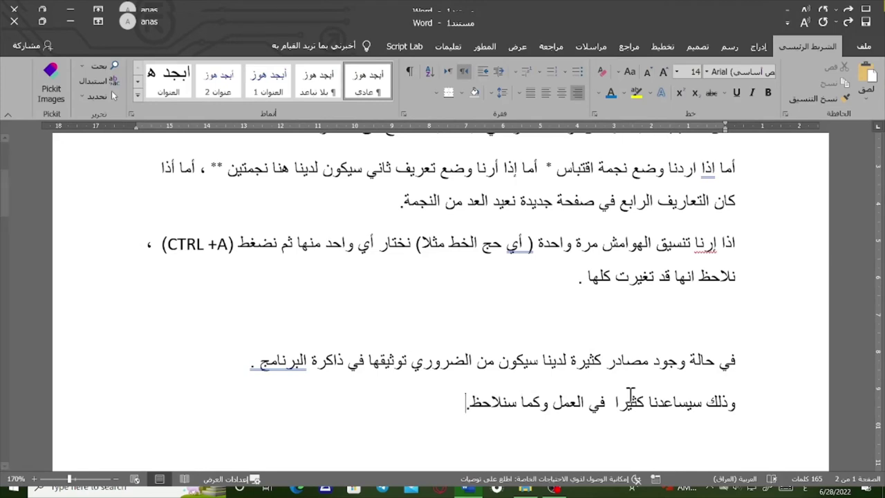
pyautogui.click(627, 42)
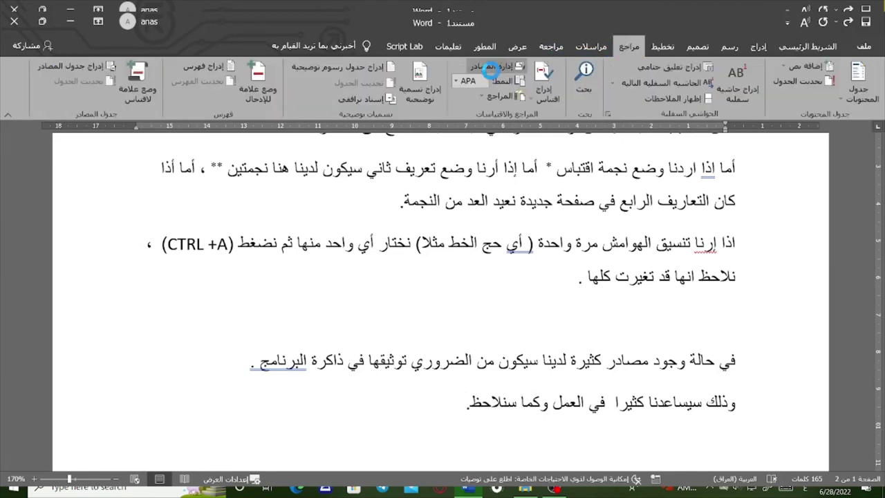
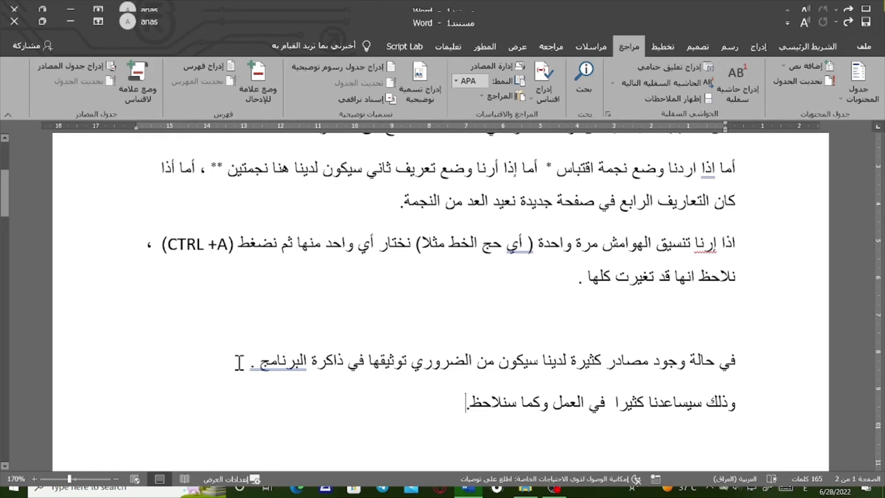
# Step: Add a new paragraph reading 'هنا أصبح لدينا عدة مصادر ، ونستطيع الن عمل فهرست منها'
pyautogui.press('Return')
pyautogui.write('م')
pyautogui.press('BackSpace')
pyautogui.write('هنا')
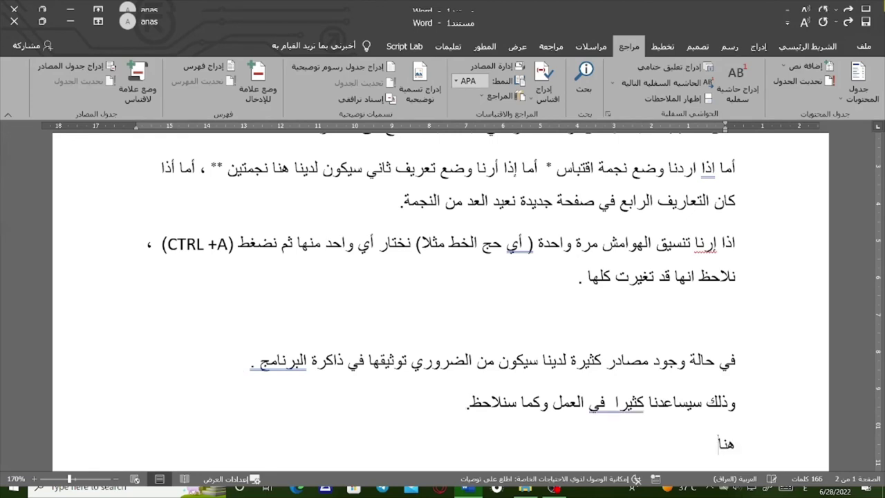
pyautogui.write(' أصبح لدين')
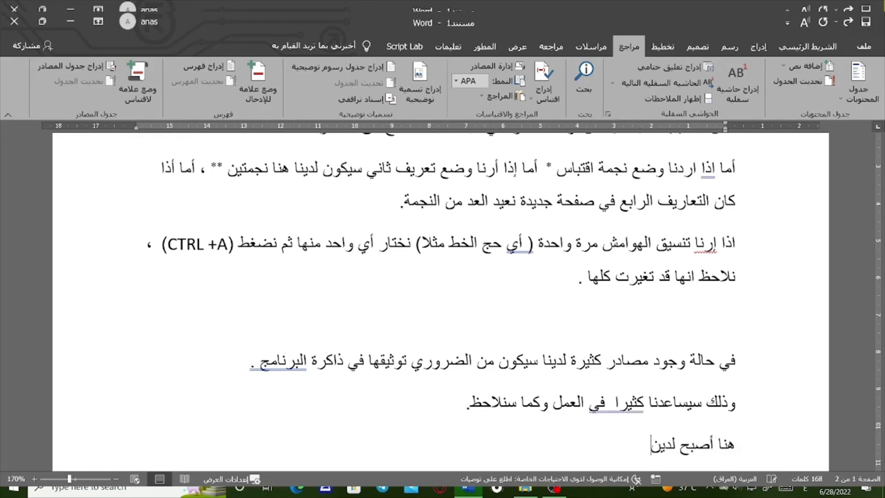
pyautogui.write('ا عدة مصادر')
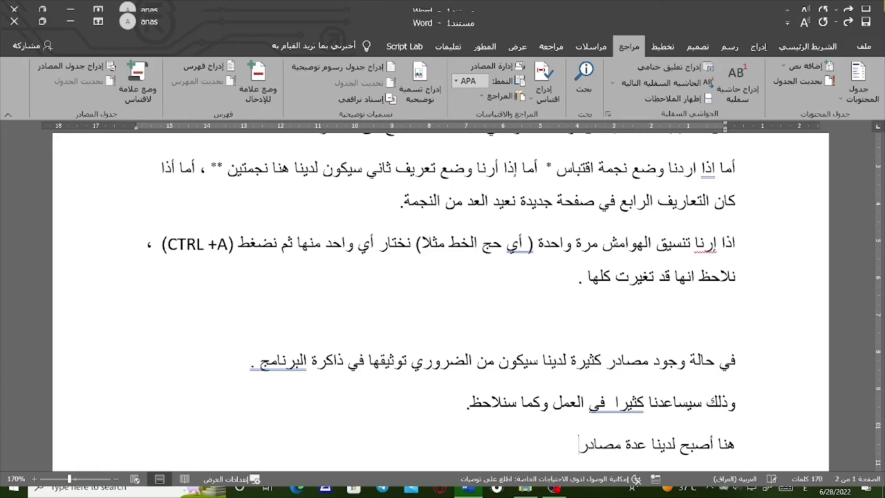
pyautogui.write('، ونستط')
pyautogui.write('يع الن')
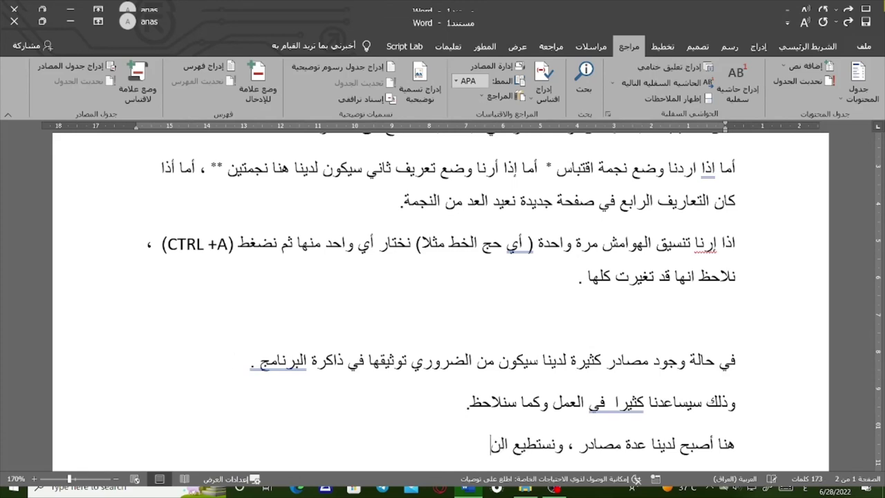
pyautogui.write(' عمل فهرست')
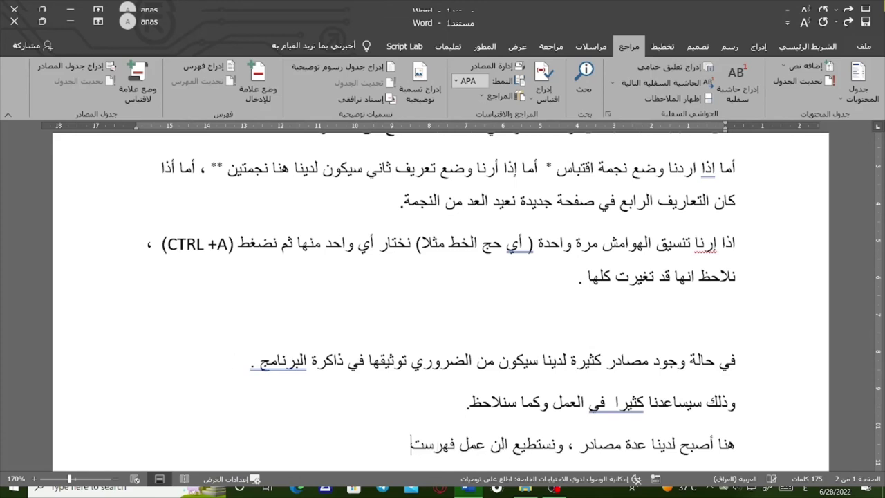
pyautogui.write(' منها')
# Step: On page 2, start a new line below the new-page citation sentence and begin typing 'المص'
pyautogui.scroll(4, 237, 361)
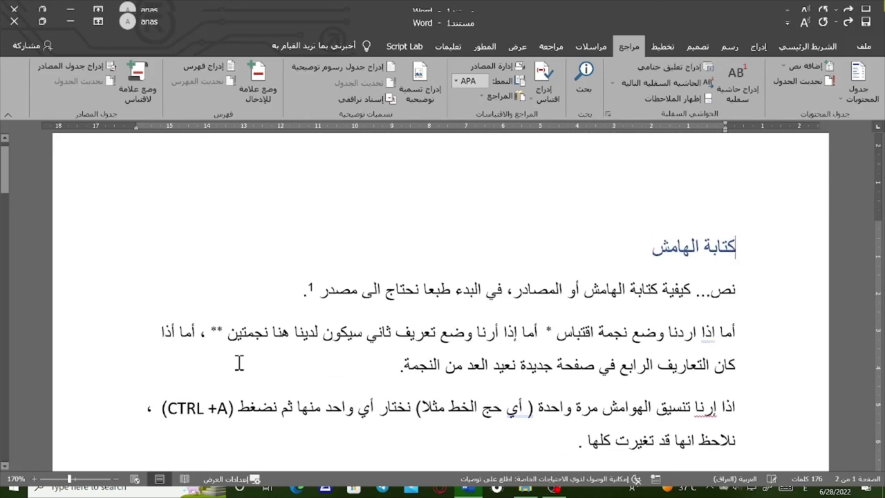
pyautogui.scroll(-3, 440, 364)
pyautogui.scroll(-2, 442, 368)
pyautogui.scroll(-5, 442, 368)
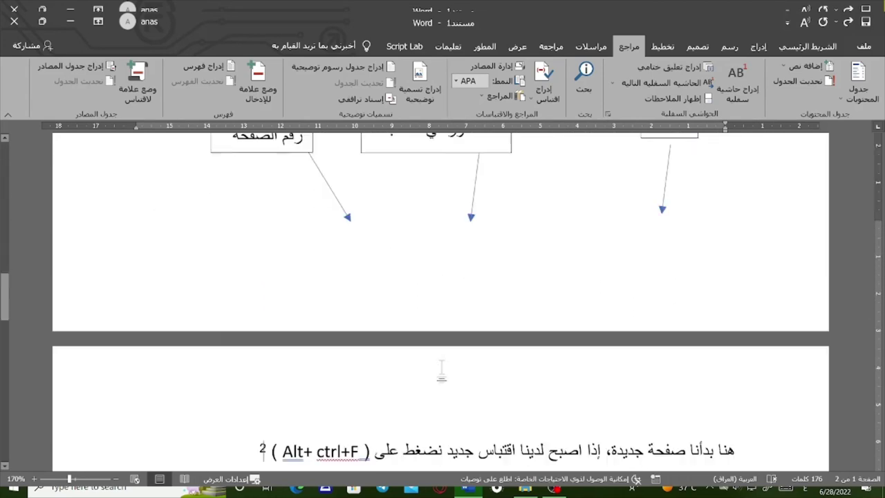
pyautogui.scroll(-3, 441, 369)
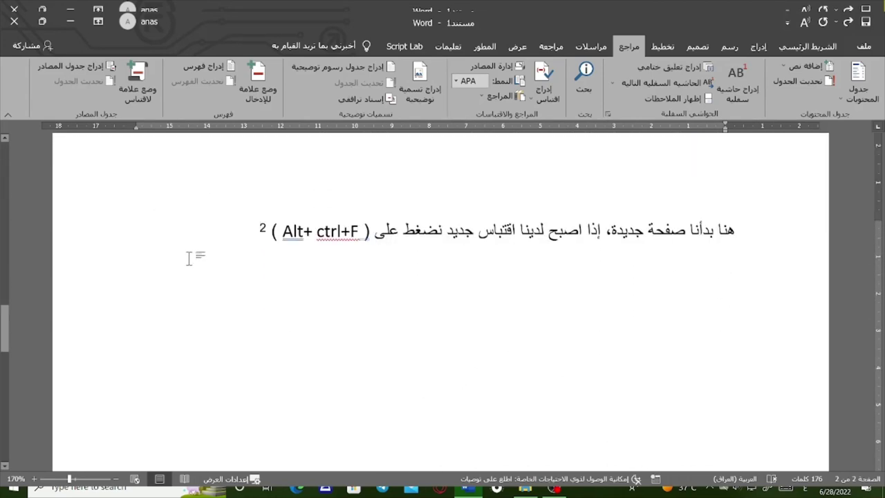
pyautogui.press('Return')
pyautogui.write('ال')
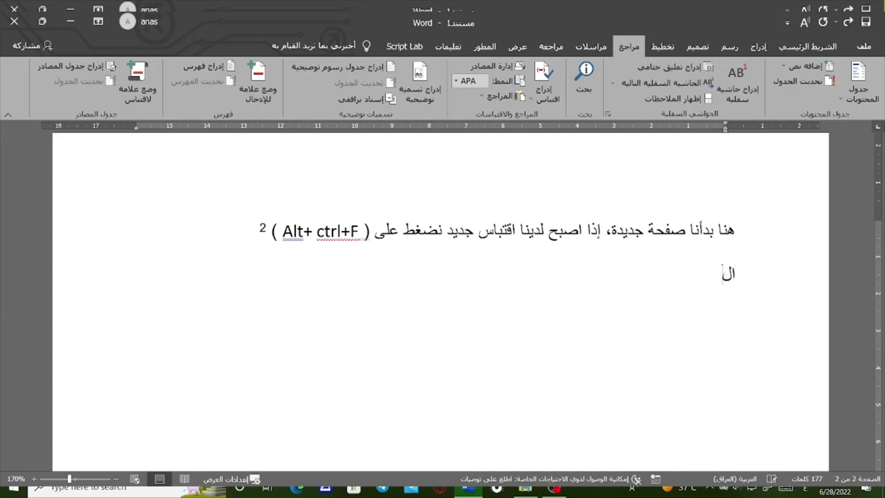
pyautogui.write('مصادر:')
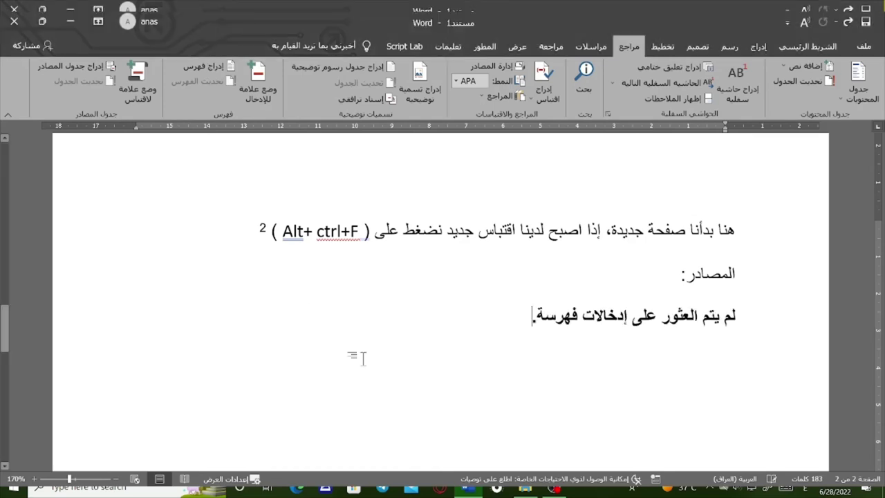
# Step: Select the empty index that reports no entries found and delete it
pyautogui.click(622, 316)
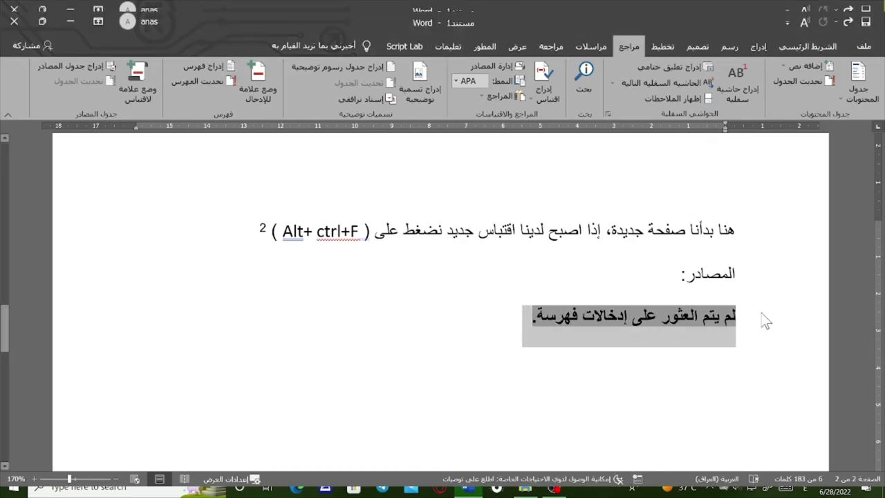
pyautogui.press('Delete')
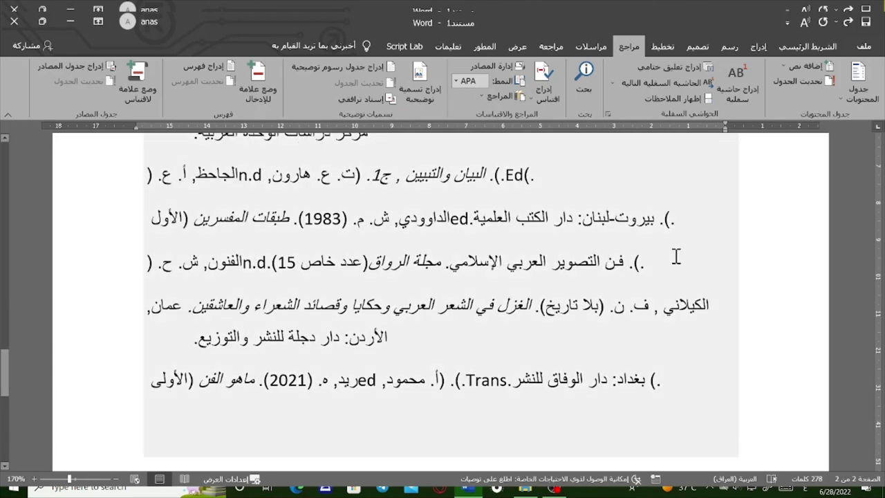
# Step: Select all seven Bibliography entries under the 'المصادر:' line
pyautogui.keyDown('ctrl'); pyautogui.scroll(-6, 676, 255); pyautogui.keyUp('ctrl')
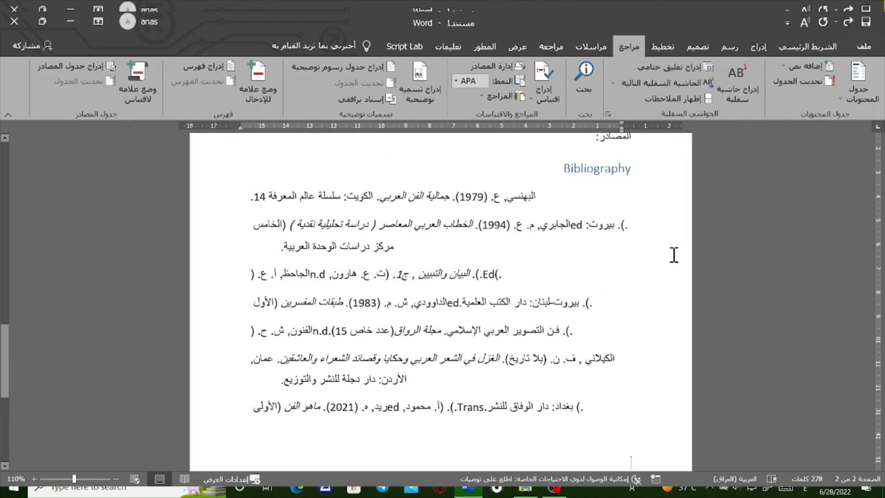
pyautogui.moveTo(593, 407)
pyautogui.mouseDown()
pyautogui.moveTo(242, 189)
pyautogui.moveTo(623, 412)
pyautogui.mouseUp()
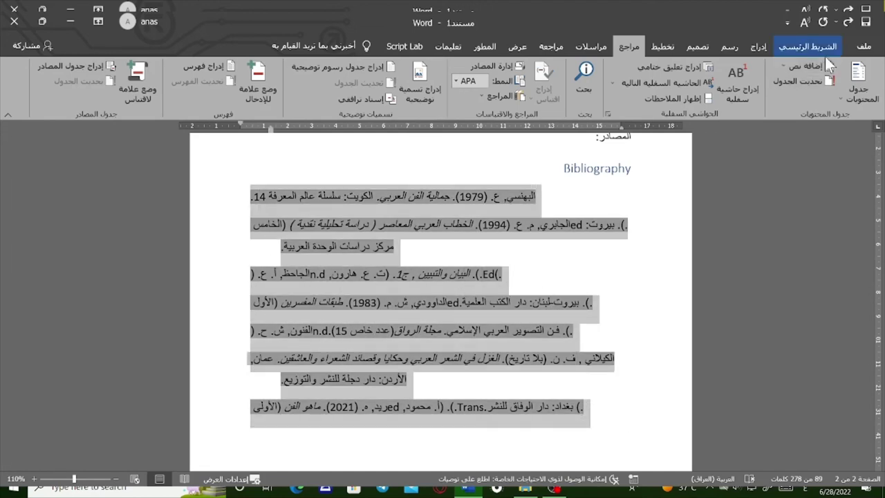
# Step: Set the selected Bibliography entries right-to-left and apply 1. 2. 3. numbering
pyautogui.click(809, 47)
pyautogui.click(463, 74)
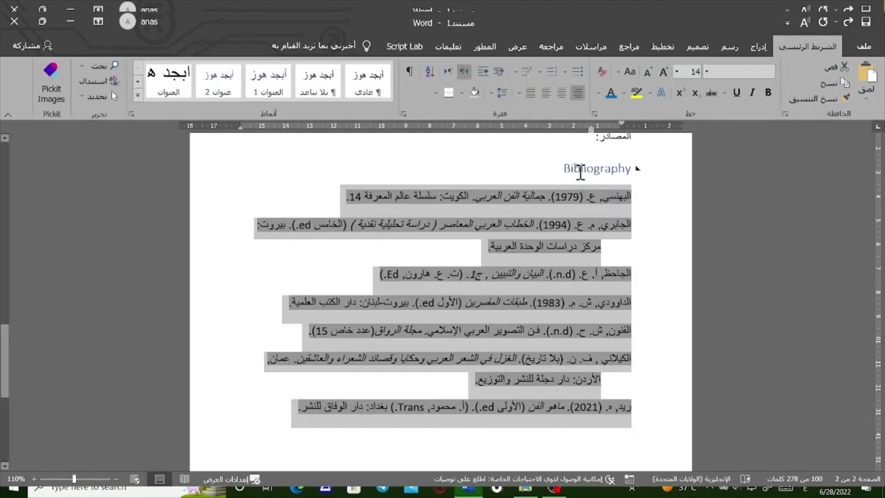
pyautogui.click(537, 72)
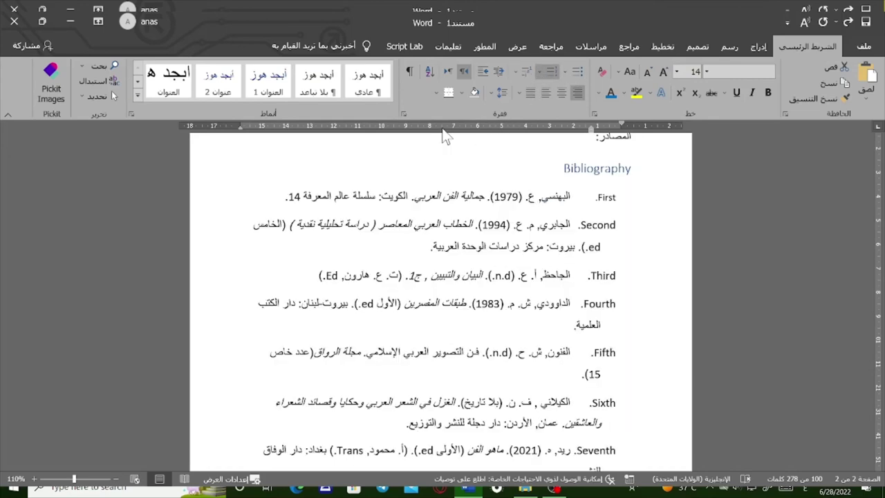
pyautogui.click(430, 132)
# Step: Deselect the list and check the styles of the Bibliography heading and the Sources line
pyautogui.click(594, 436)
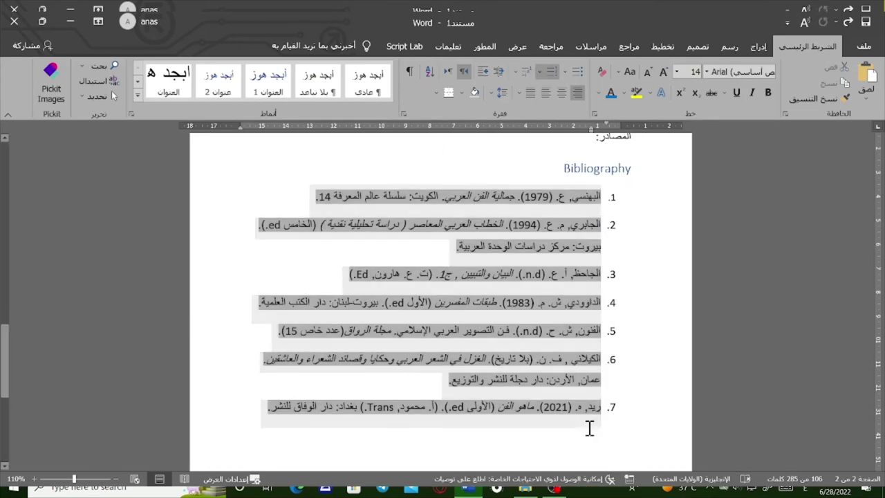
pyautogui.click(559, 167)
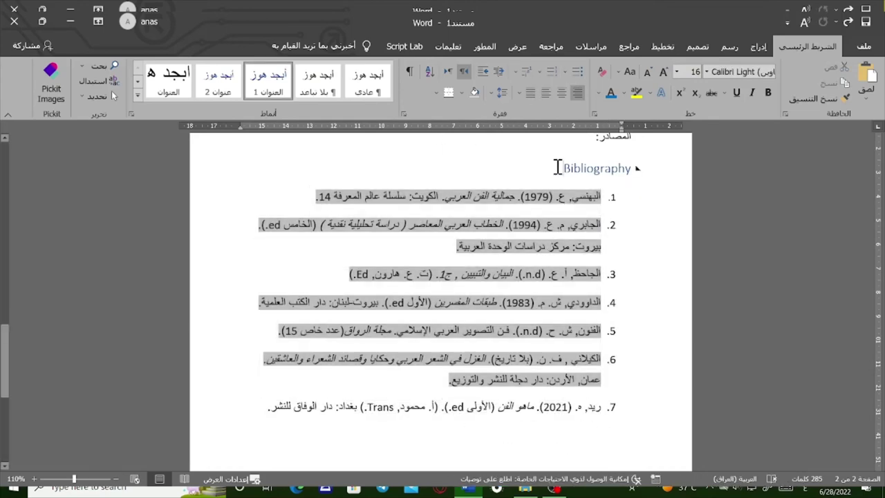
pyautogui.click(586, 142)
pyautogui.click(446, 377)
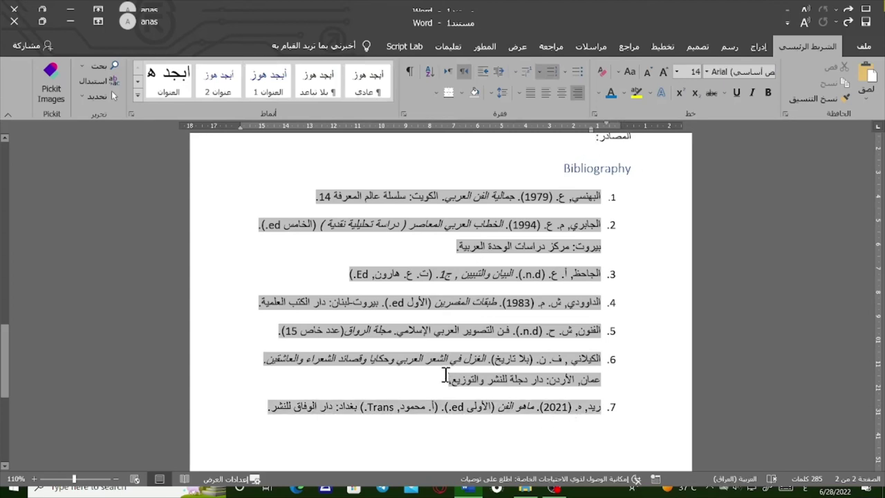
# Step: Review the numbered Bibliography, briefly selecting its entries, then return the caret inside the block
pyautogui.scroll(1, 568, 146)
pyautogui.scroll(2, 568, 173)
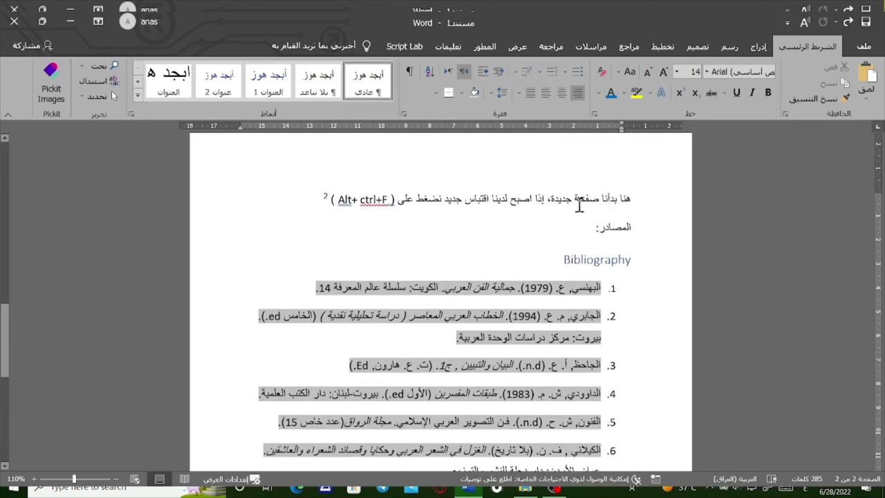
pyautogui.click(601, 257)
pyautogui.scroll(-1, 602, 257)
pyautogui.click(602, 258)
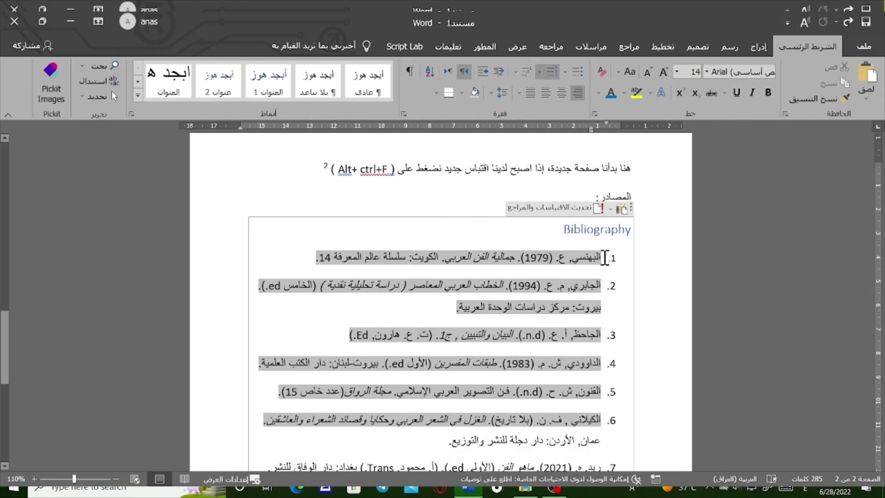
pyautogui.moveTo(604, 257); pyautogui.dragTo(264, 183)
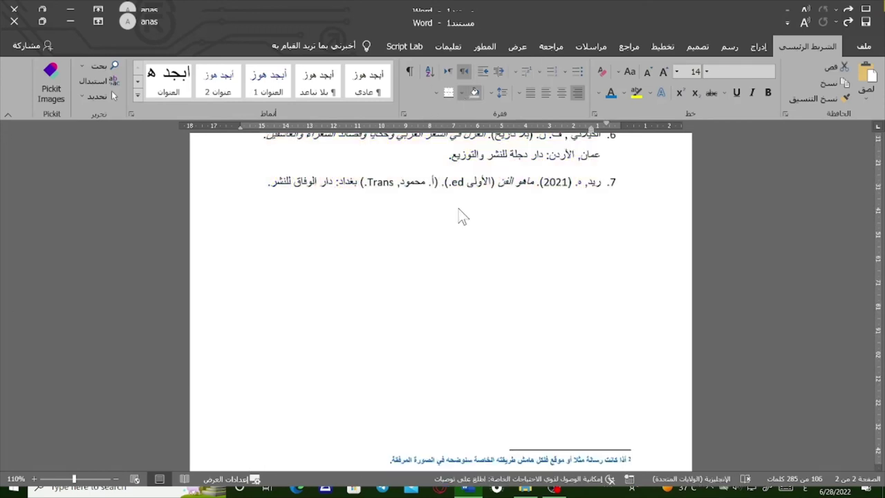
pyautogui.scroll(4, 555, 283)
pyautogui.click(588, 182)
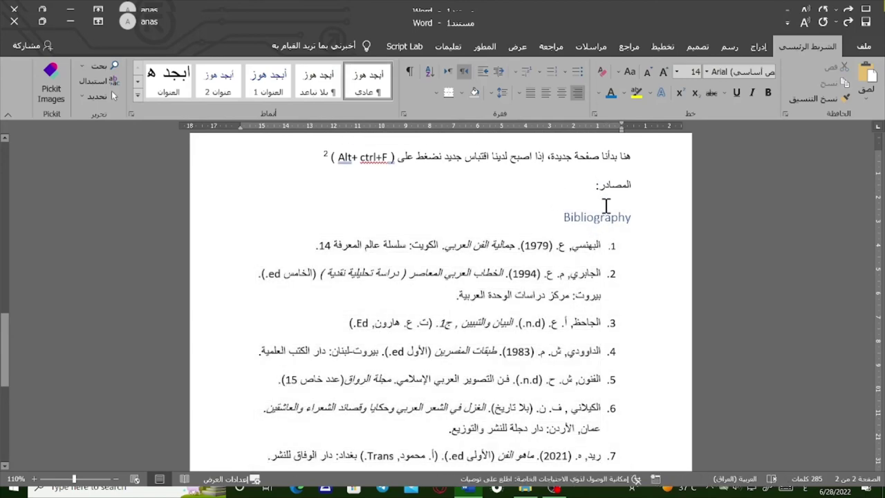
pyautogui.scroll(-2, 643, 220)
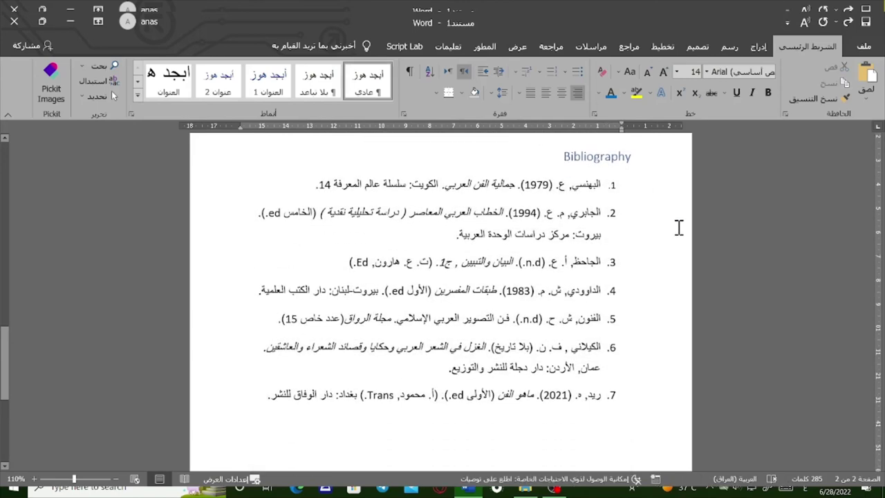
pyautogui.click(608, 407)
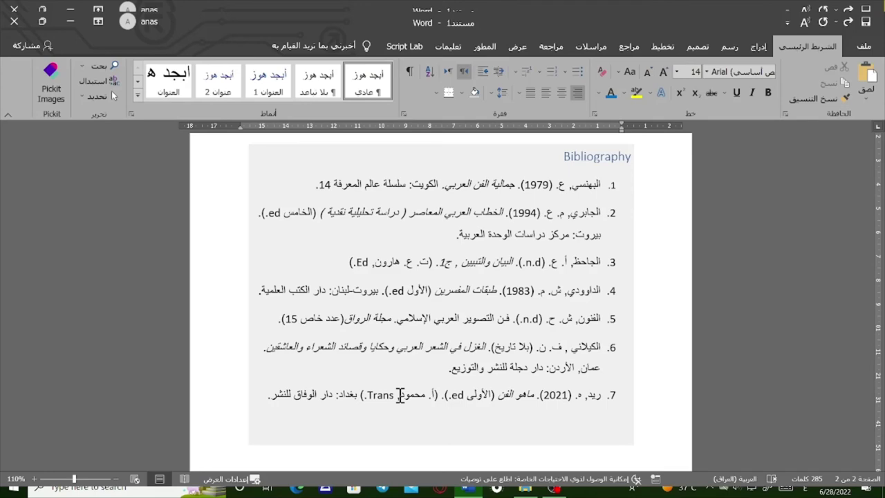
# Step: Visit the File backstage Feedback page, then return to the page-2 Bibliography with Esc
pyautogui.click(863, 47)
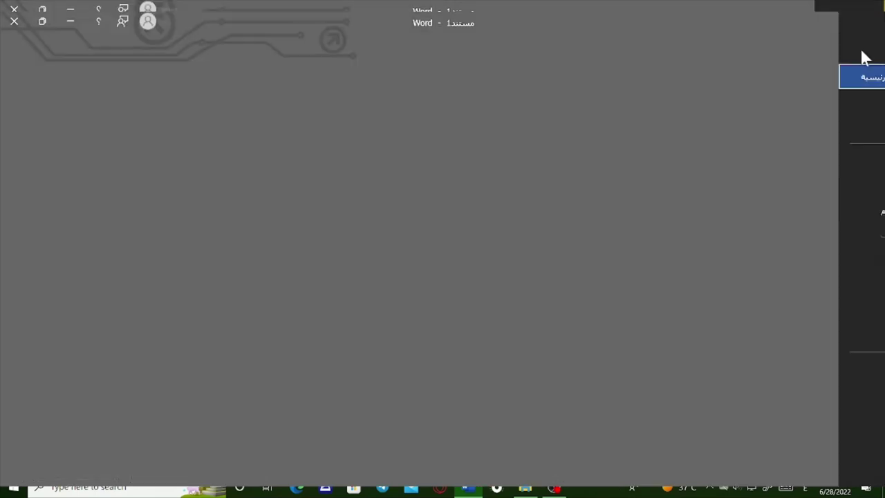
pyautogui.click(842, 393)
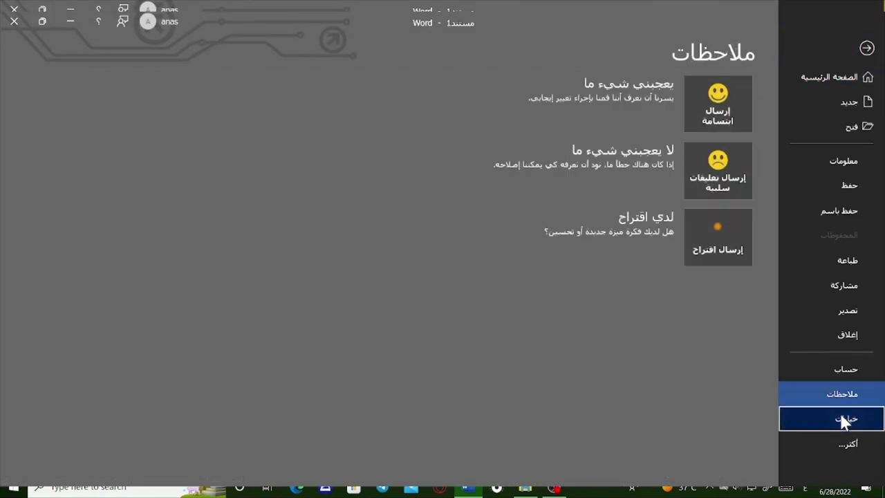
pyautogui.press('Escape')
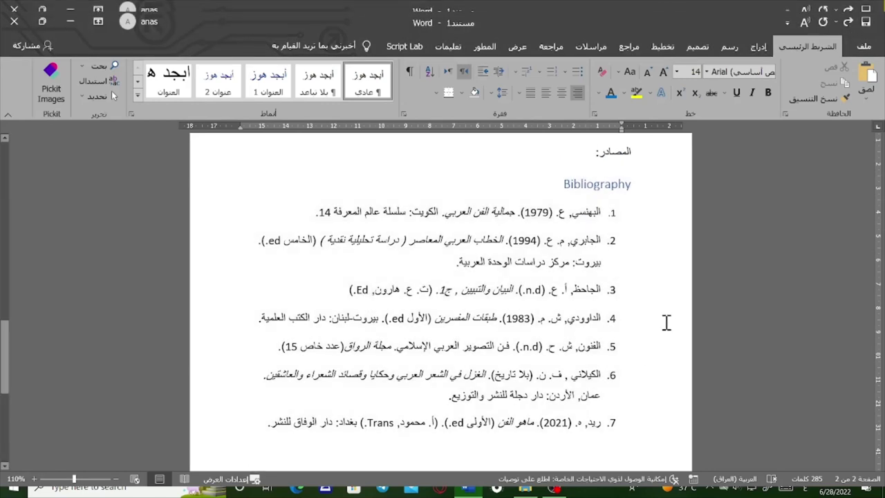
pyautogui.scroll(-2, 660, 315)
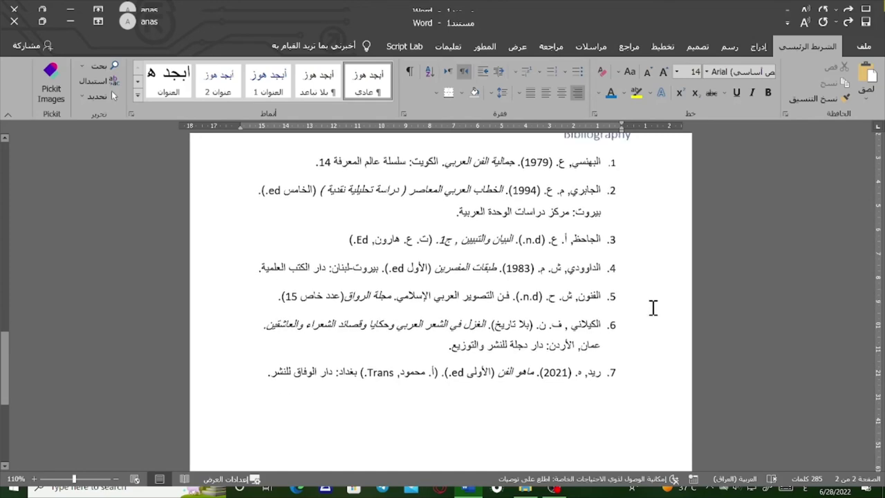
pyautogui.scroll(5, 652, 307)
pyautogui.scroll(4, 652, 307)
pyautogui.scroll(4, 653, 306)
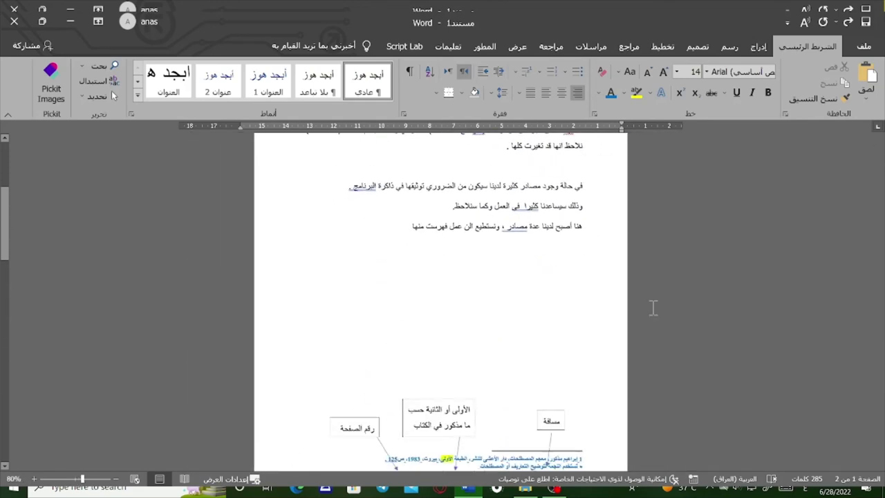
pyautogui.keyDown('ctrl'); pyautogui.scroll(-3, 653, 307); pyautogui.keyUp('ctrl')
pyautogui.keyDown('ctrl'); pyautogui.scroll(3, 580, 348); pyautogui.keyUp('ctrl')
pyautogui.keyDown('ctrl'); pyautogui.scroll(2, 537, 353); pyautogui.keyUp('ctrl')
pyautogui.scroll(-4, 474, 365)
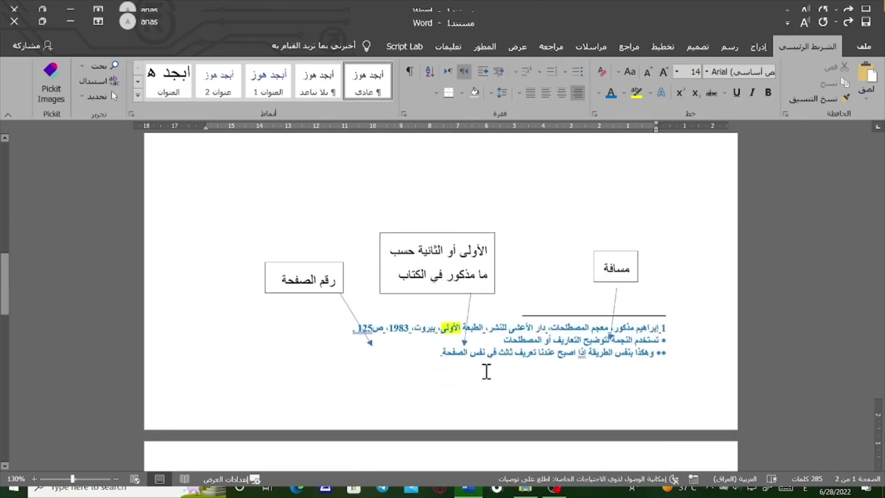
pyautogui.scroll(-1, 484, 371)
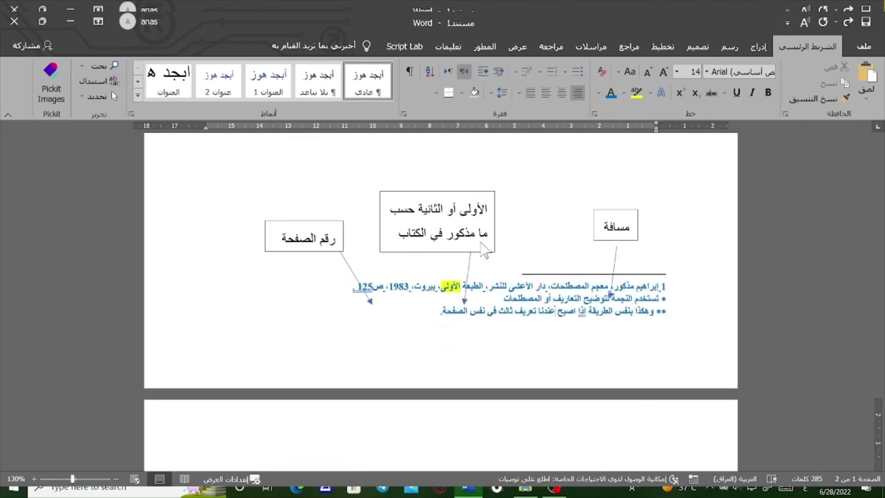
pyautogui.scroll(-5, 484, 249)
pyautogui.scroll(-15, 484, 249)
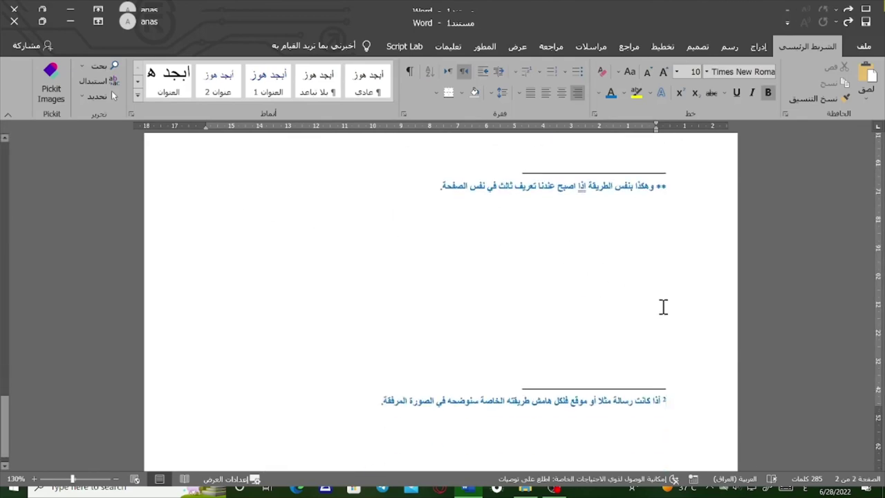
pyautogui.scroll(2, 663, 307)
pyautogui.scroll(5, 663, 307)
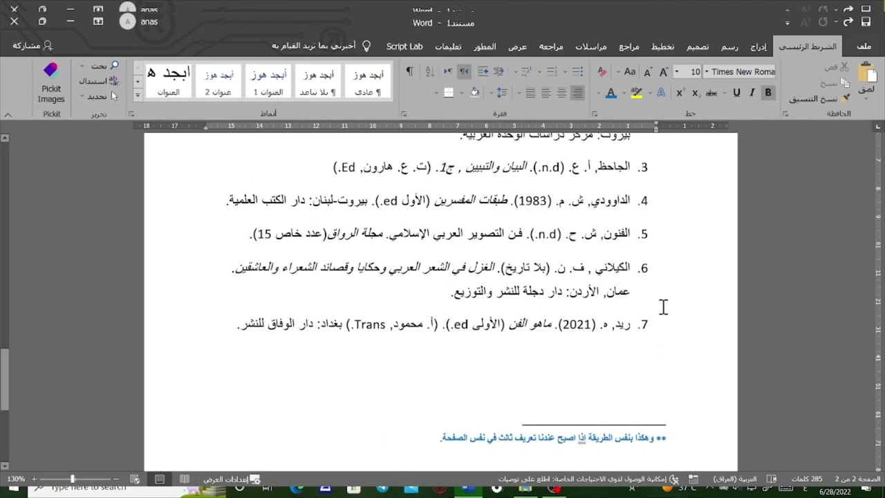
pyautogui.scroll(-6, 663, 307)
pyautogui.scroll(-1, 663, 306)
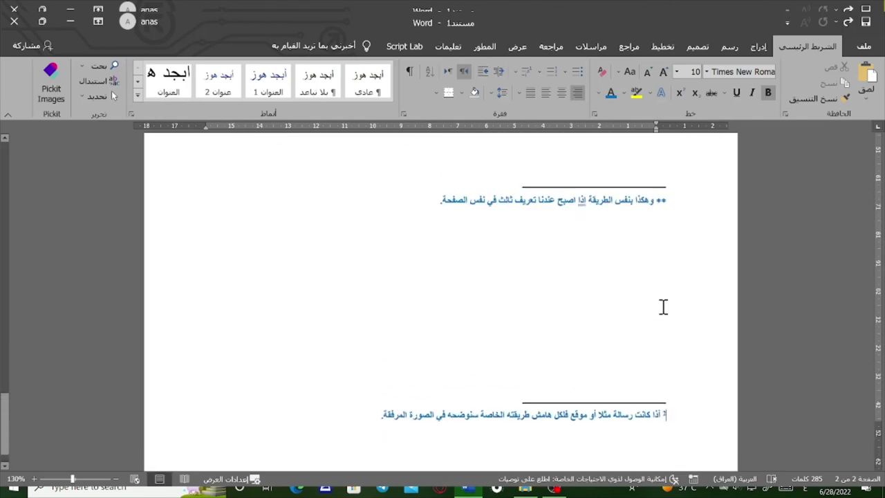
pyautogui.scroll(6, 663, 307)
pyautogui.scroll(7, 663, 307)
pyautogui.scroll(2, 663, 307)
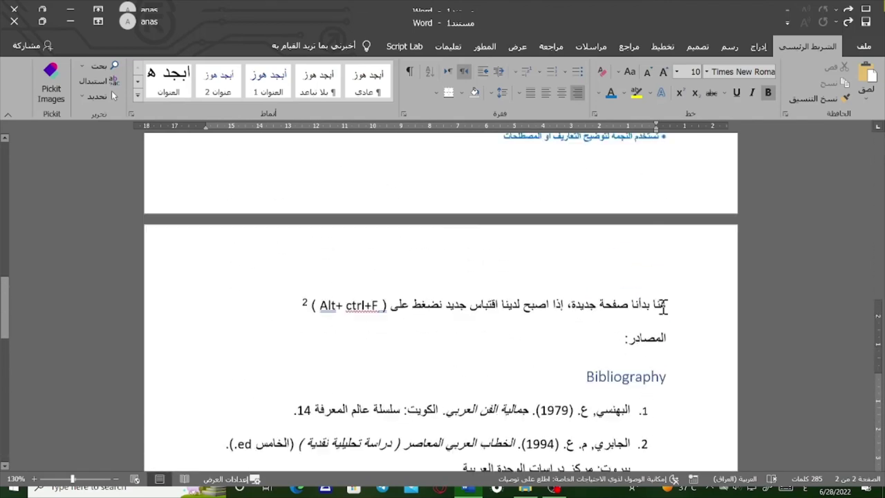
pyautogui.scroll(4, 663, 307)
pyautogui.scroll(4, 663, 307)
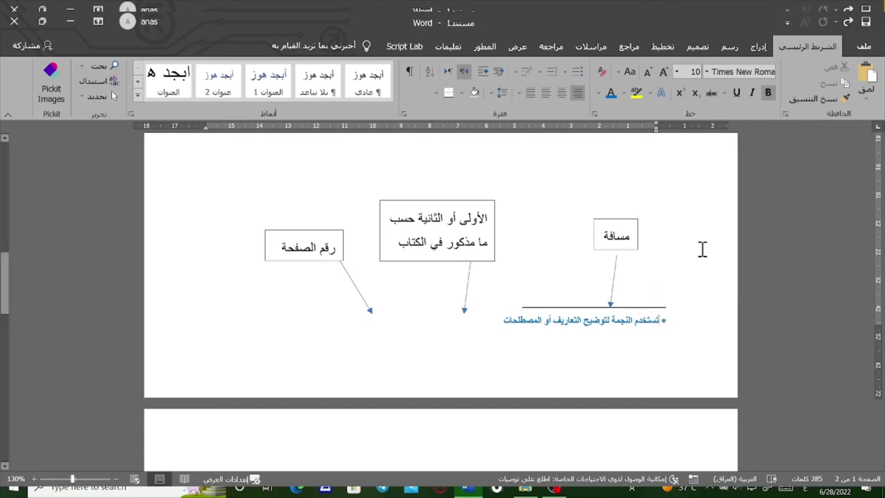
pyautogui.tripleClick(660, 320)
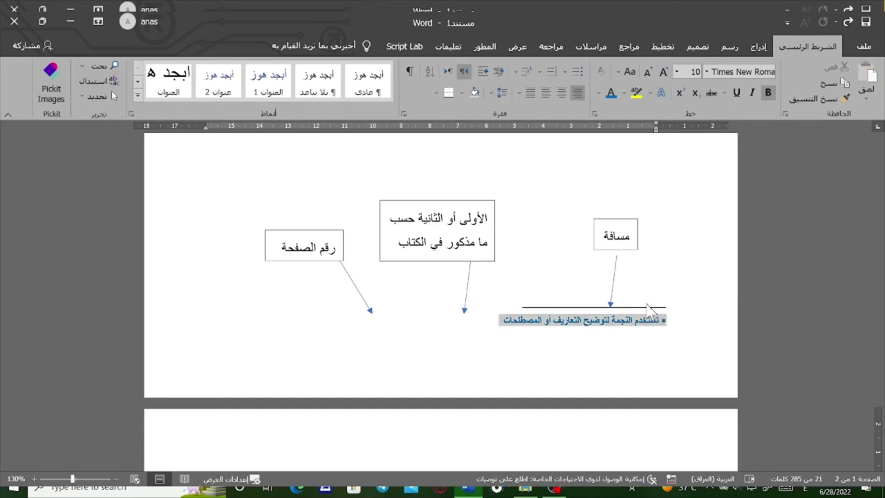
pyautogui.click(664, 176)
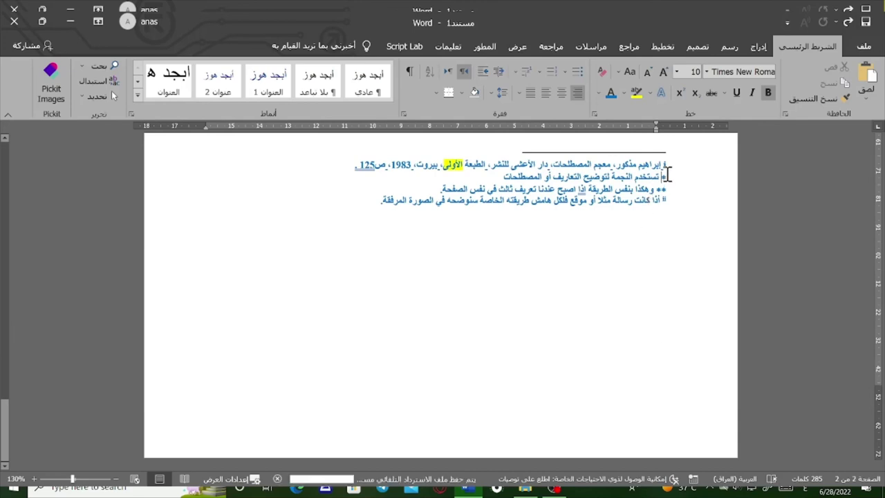
pyautogui.keyDown('ctrl'); pyautogui.scroll(2, 664, 226); pyautogui.keyUp('ctrl')
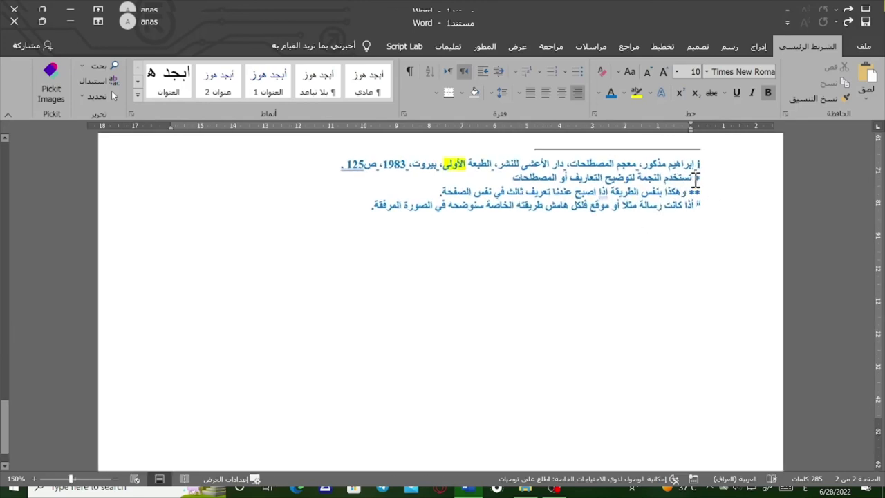
pyautogui.click(698, 205)
pyautogui.click(698, 205)
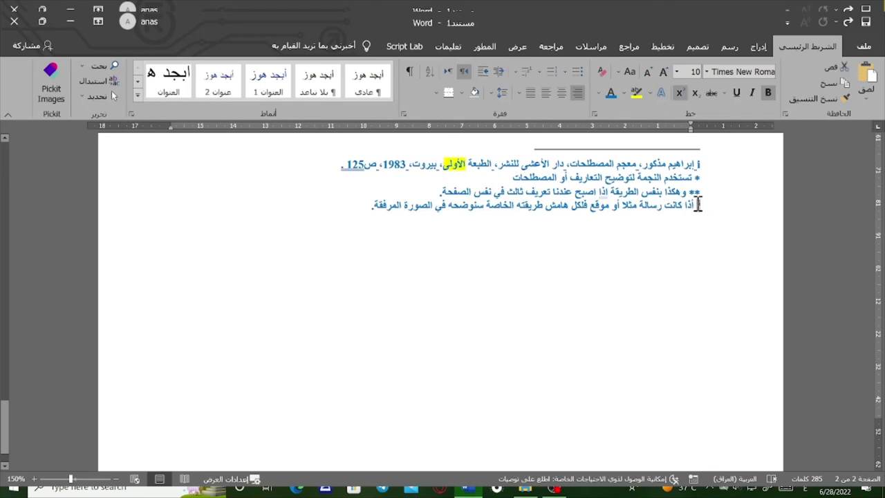
pyautogui.scroll(3, 700, 278)
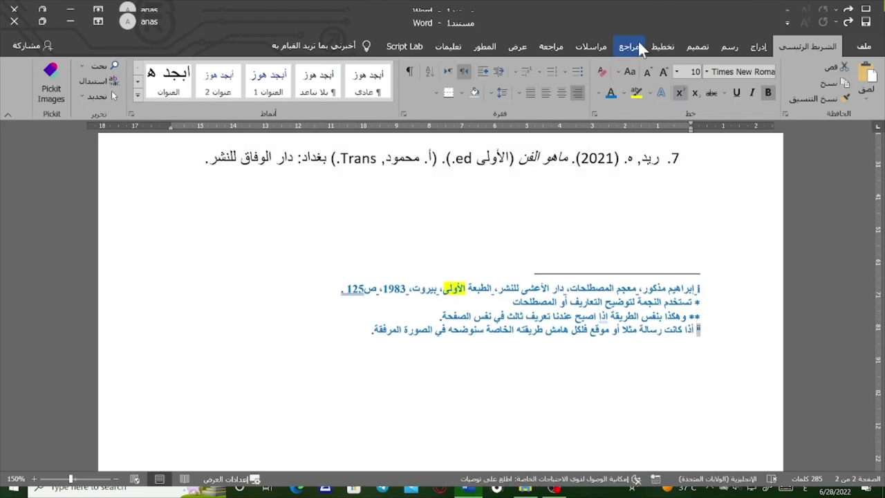
# Step: Open the Footnote settings dialog from References and confirm it without changes
pyautogui.click(634, 45)
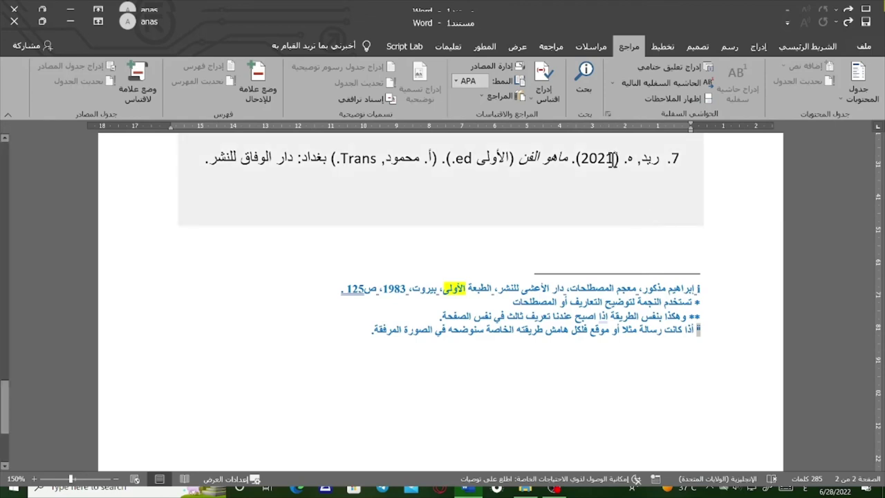
pyautogui.click(608, 114)
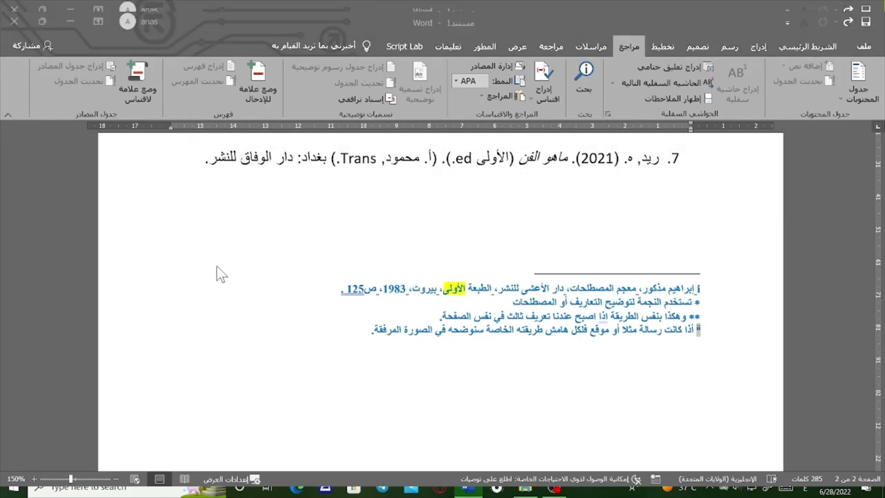
pyautogui.press('Return')
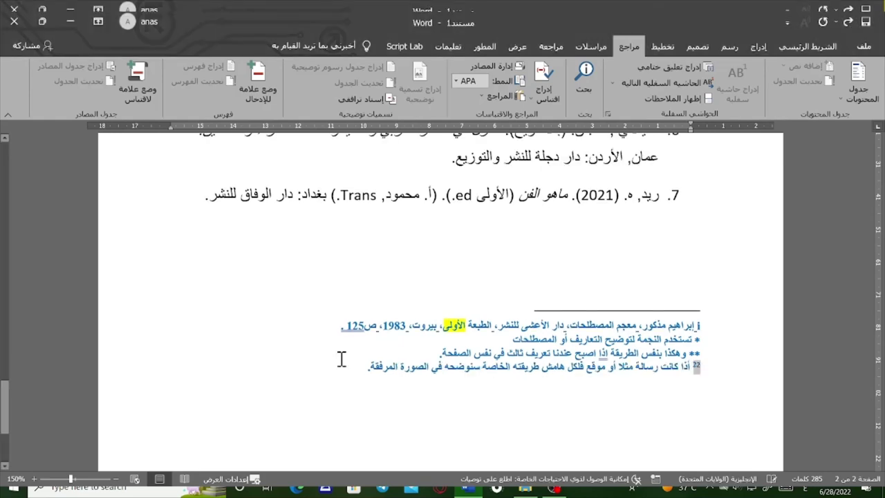
pyautogui.scroll(1, 686, 405)
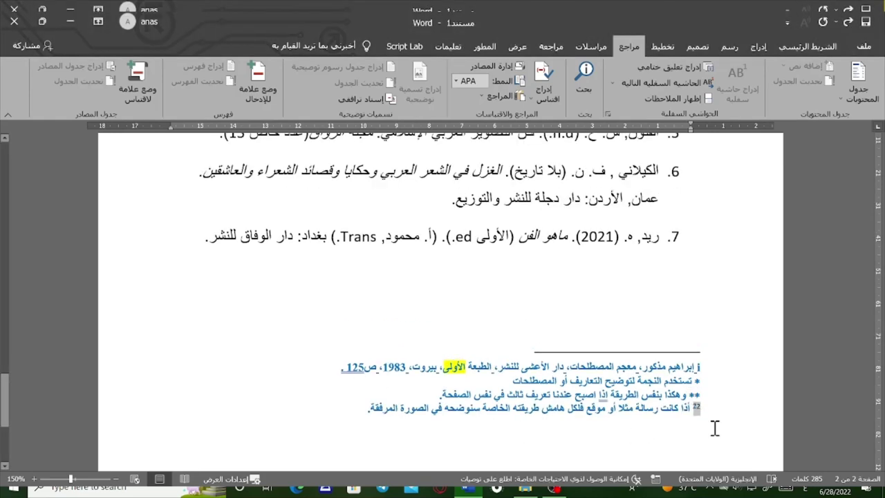
pyautogui.scroll(6, 714, 429)
pyautogui.scroll(4, 719, 442)
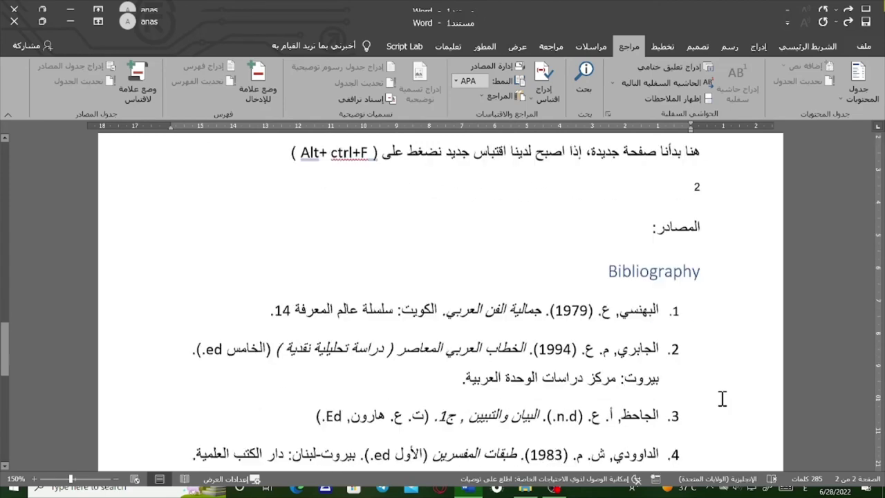
pyautogui.scroll(-3, 725, 397)
pyautogui.scroll(-4, 722, 405)
pyautogui.scroll(-4, 720, 404)
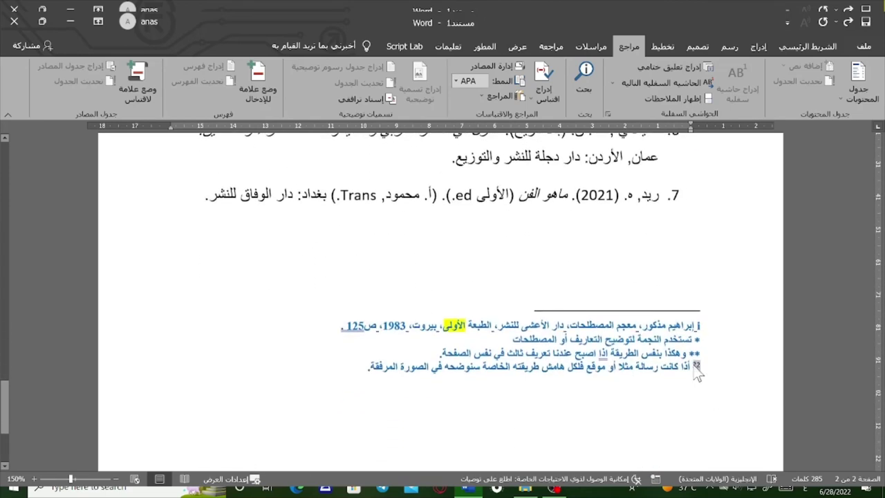
pyautogui.scroll(8, 698, 368)
pyautogui.scroll(1, 742, 357)
pyautogui.scroll(2, 747, 332)
pyautogui.scroll(1, 747, 326)
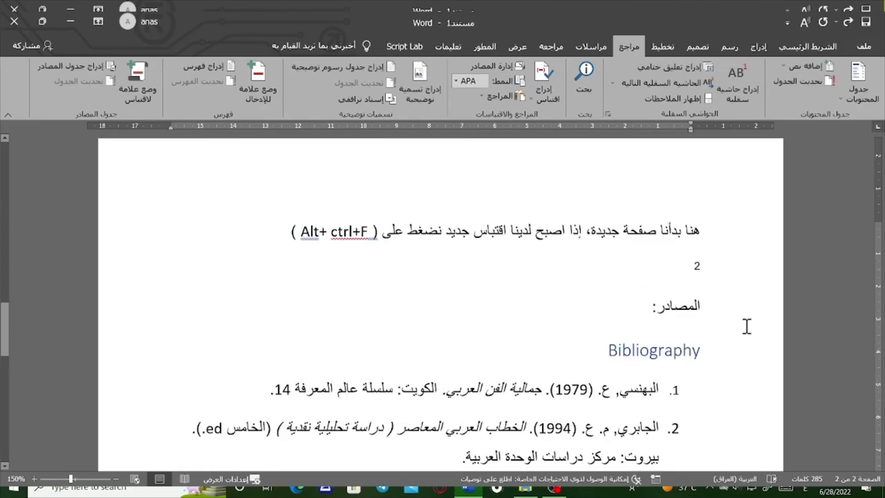
# Step: Locate the last footnote's mark 2, checking its matching reference in the body text
pyautogui.click(696, 268)
pyautogui.scroll(-5, 695, 268)
pyautogui.scroll(-5, 695, 249)
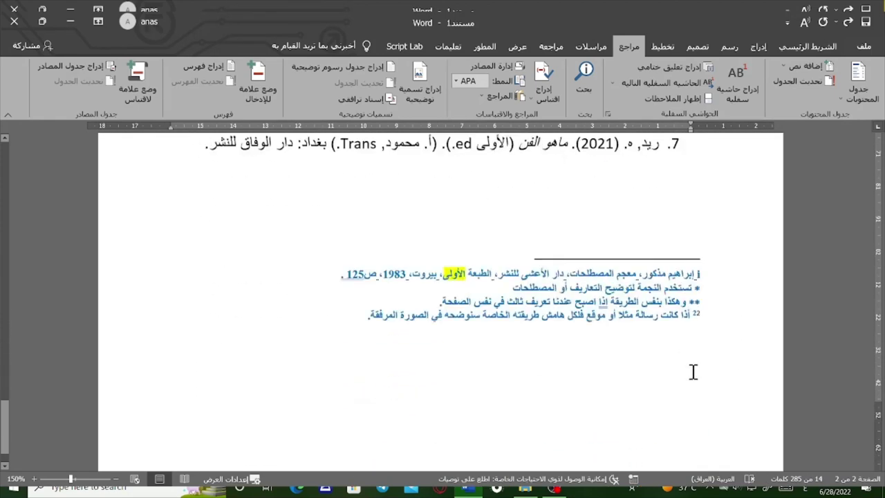
pyautogui.click(698, 226)
pyautogui.press('Delete')
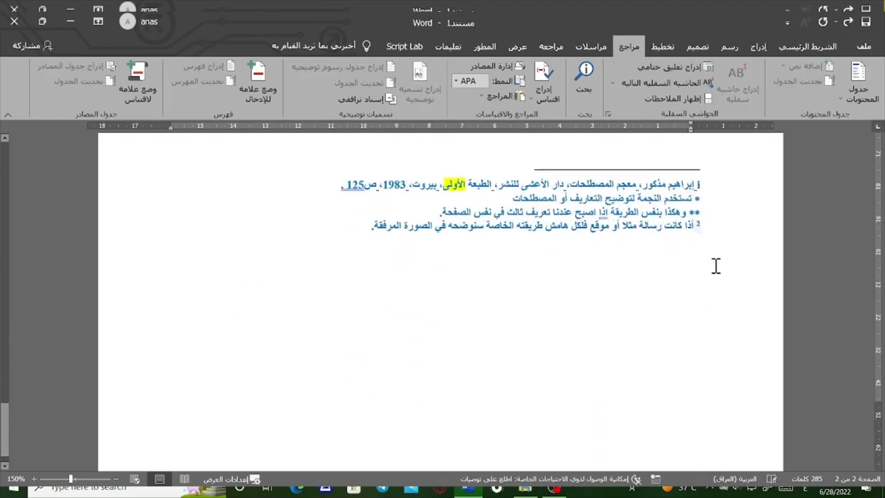
pyautogui.click(699, 223)
pyautogui.doubleClick(699, 184)
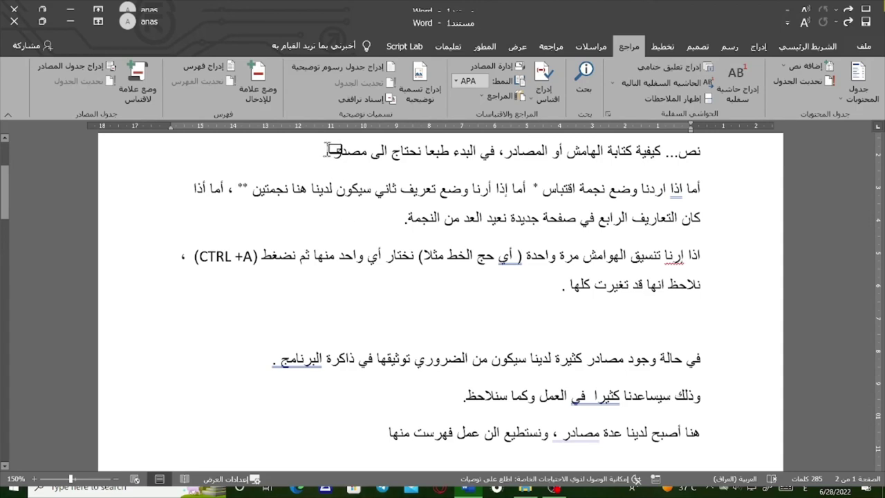
pyautogui.click(328, 150)
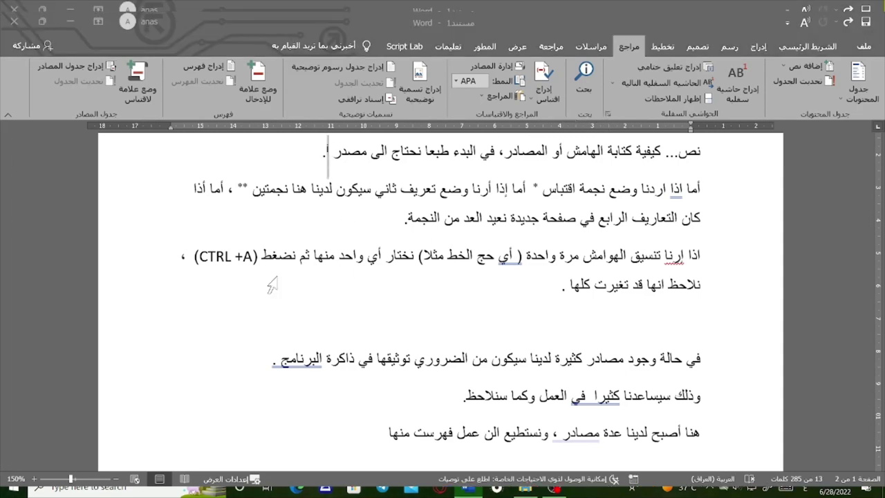
pyautogui.doubleClick(349, 364)
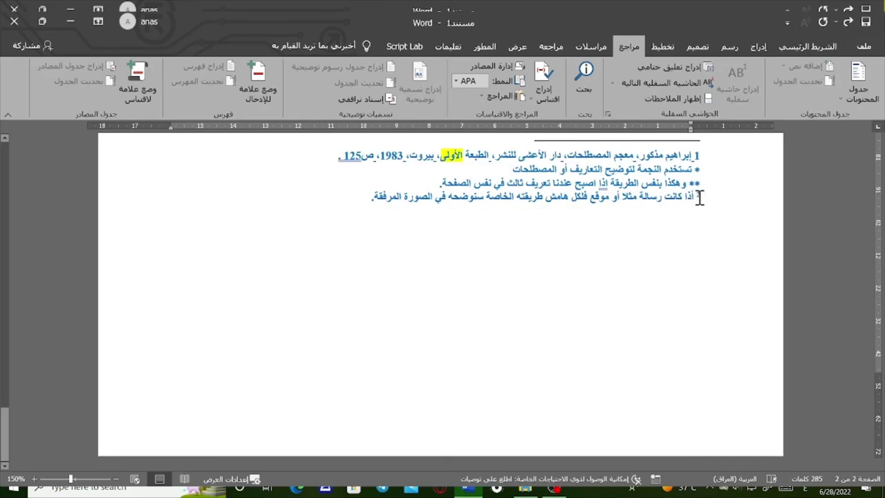
# Step: Select the last footnote's 2 mark and turn off Superscript so it shows normal size
pyautogui.doubleClick(697, 197)
pyautogui.click(806, 47)
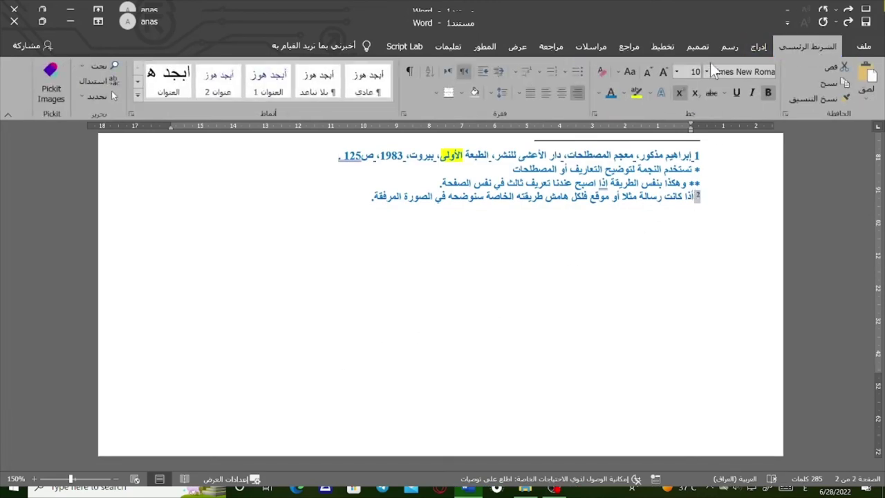
pyautogui.click(678, 93)
pyautogui.click(342, 199)
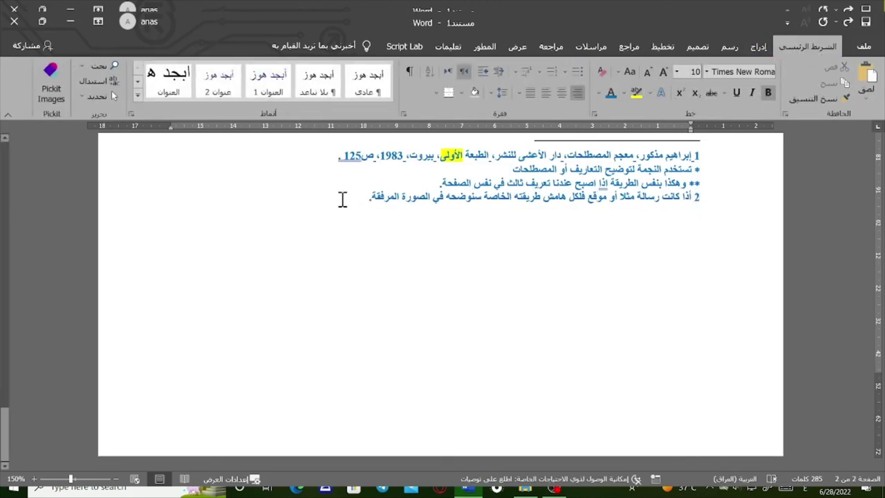